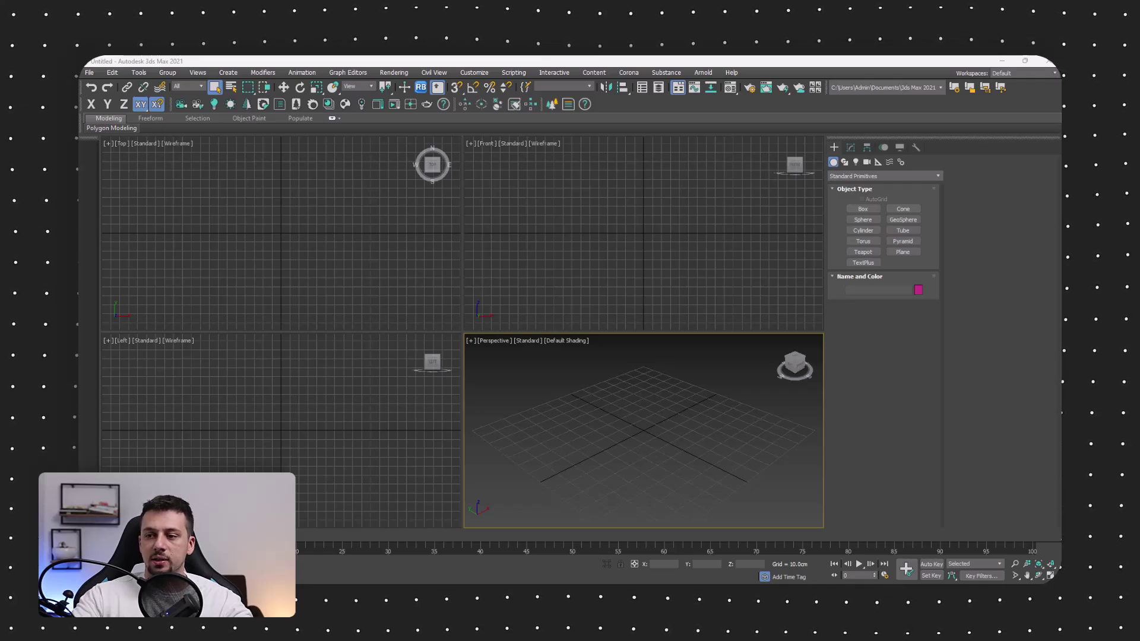
Check the Floor Plan image's pixel dimensions in the details of its file properties
drag(615, 315, 399, 167)
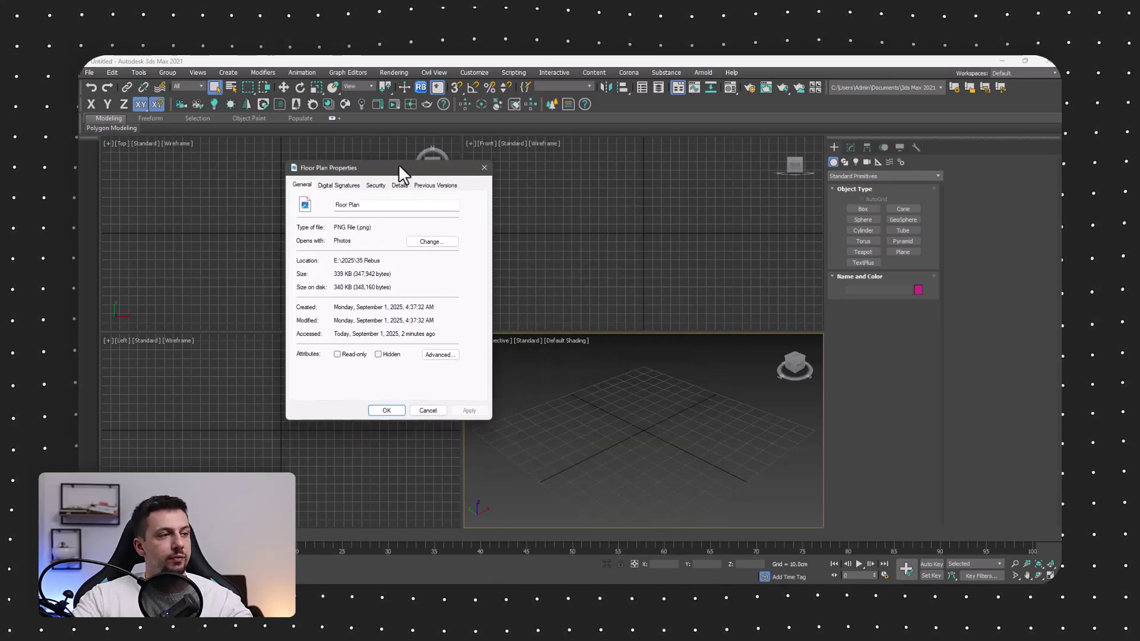
click(395, 187)
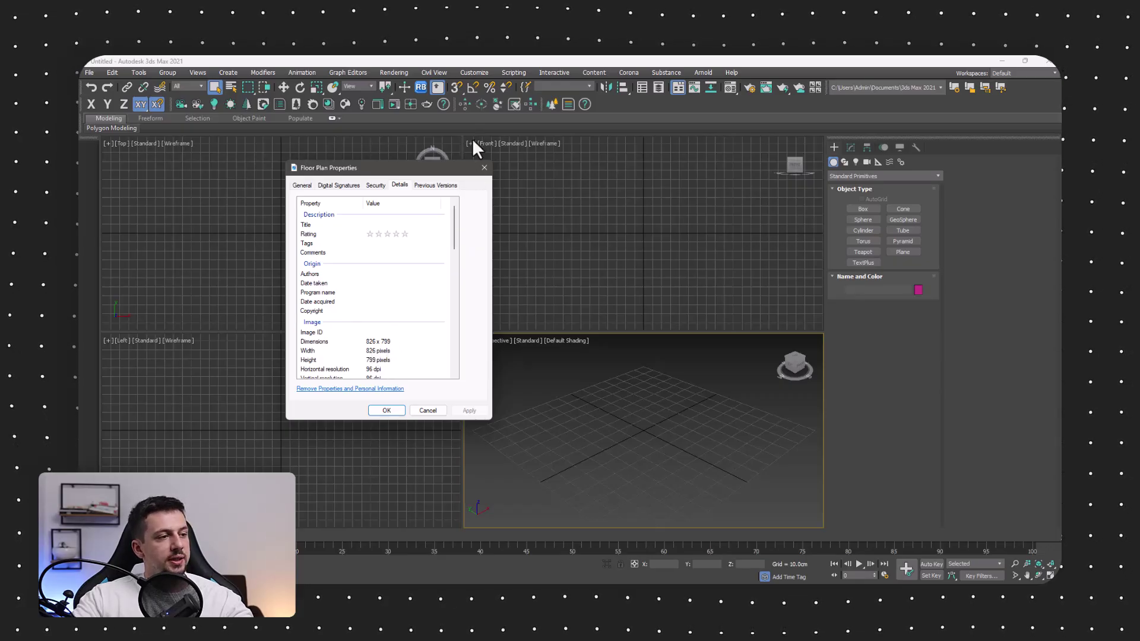
drag(440, 170, 189, 160)
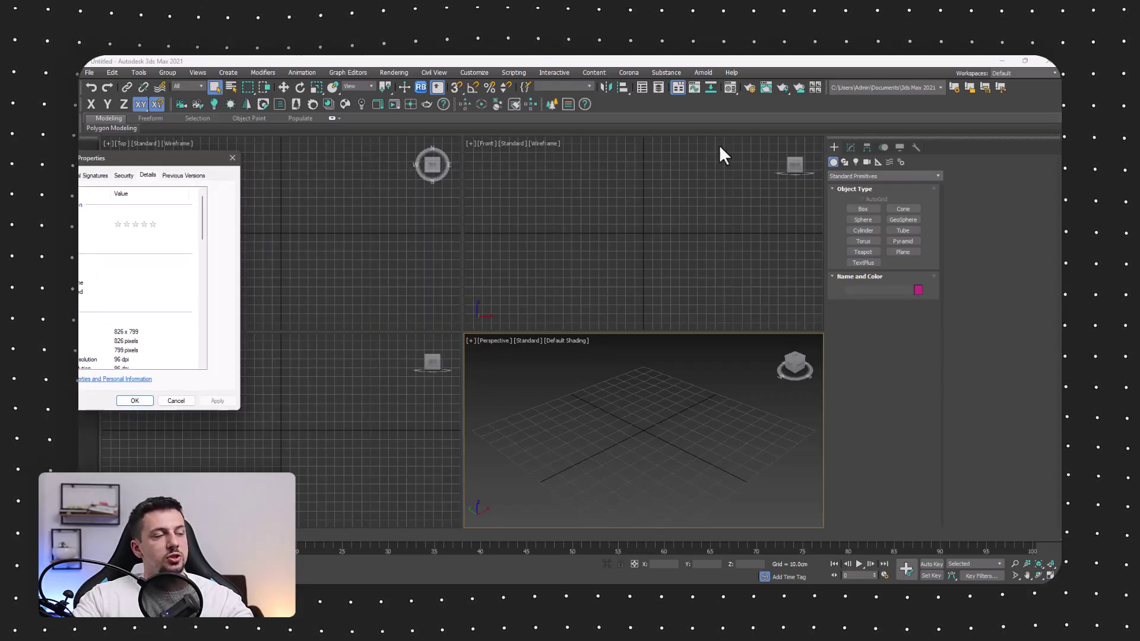
drag(97, 155, 171, 161)
click(356, 60)
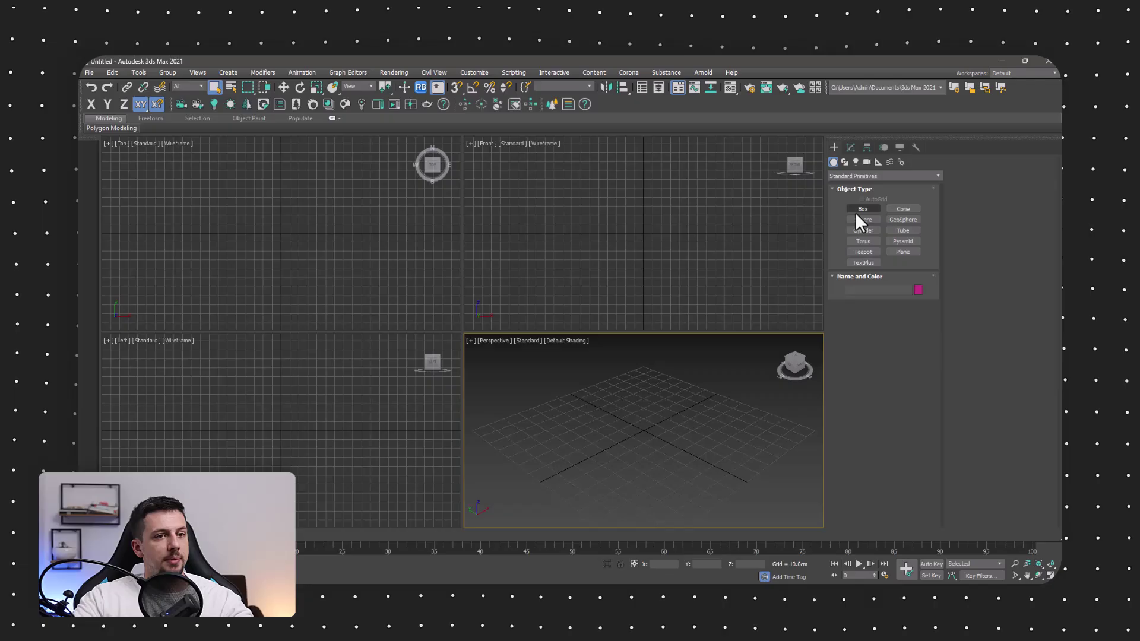
Create a plane in the Perspective view and match the image's proportions with a length of 826 cm and a width of 799 cm
click(913, 252)
drag(539, 421, 748, 443)
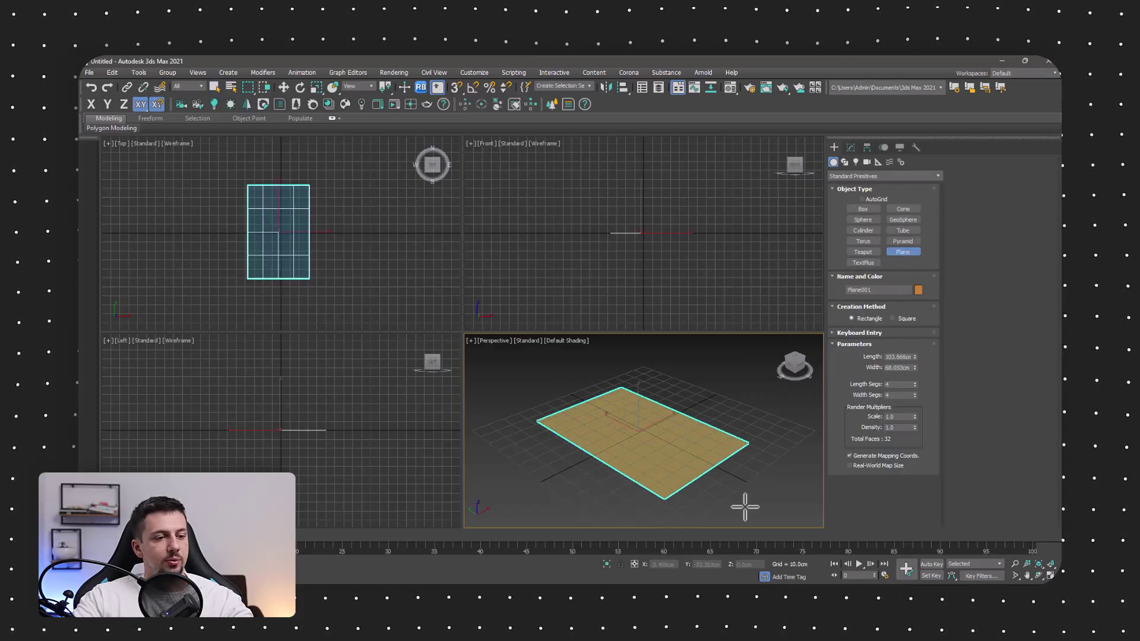
click(679, 564)
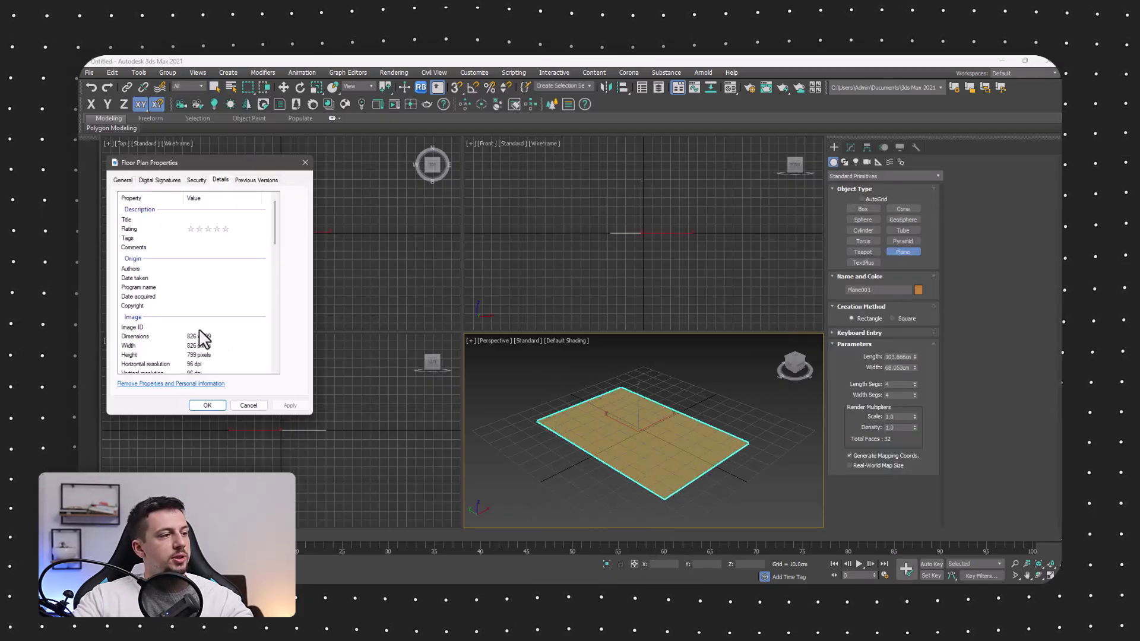
click(897, 355)
double_click(898, 356)
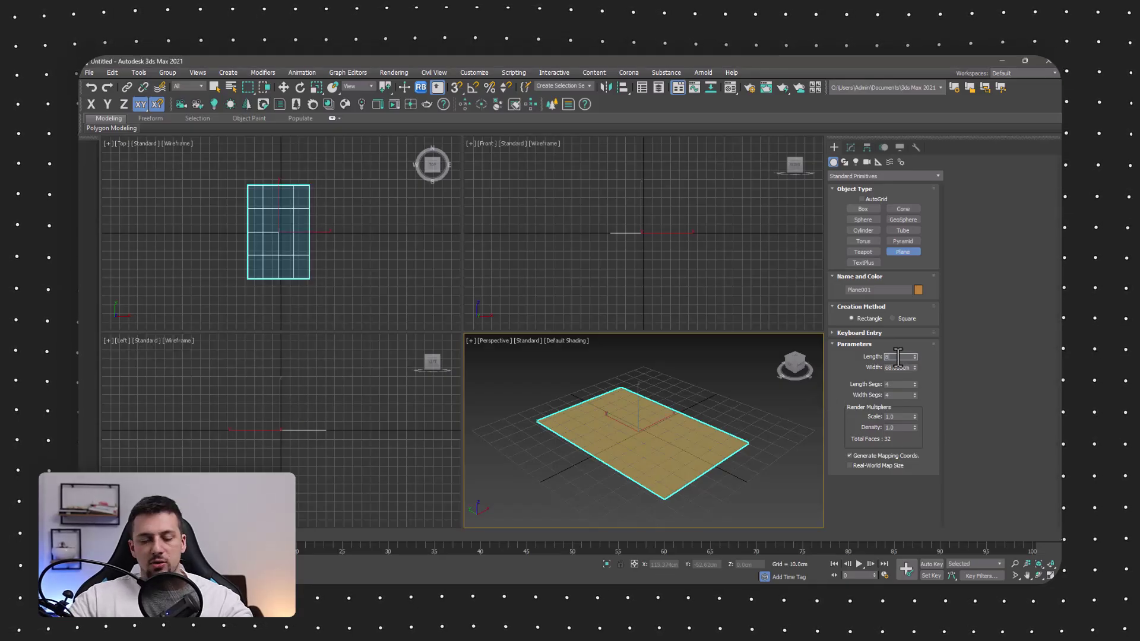
key(Tab)
text(7)
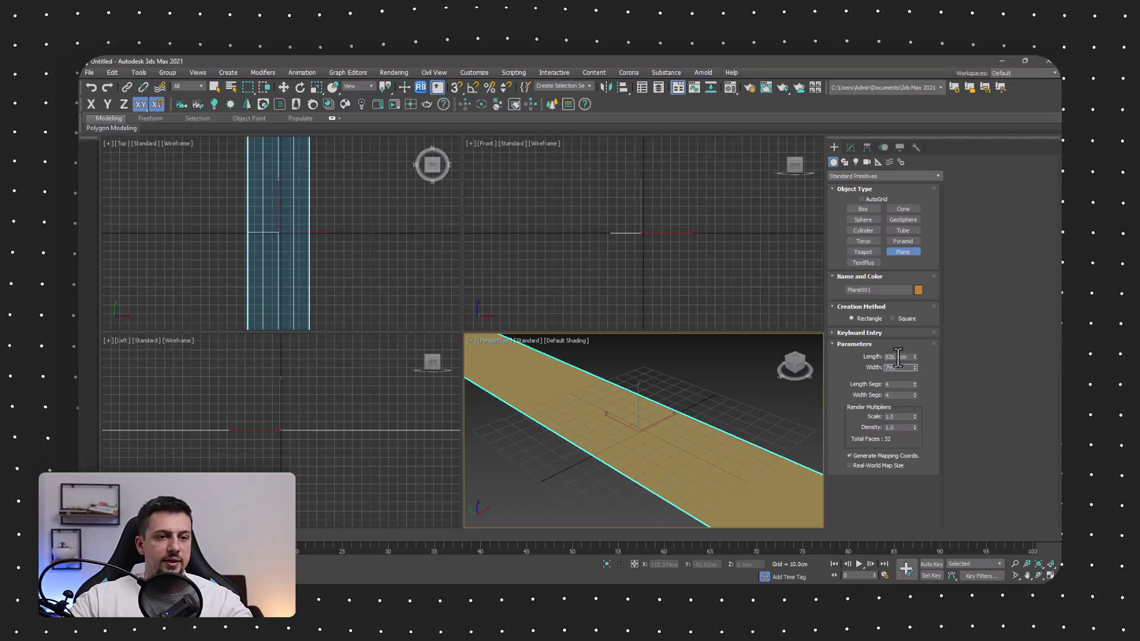
key(Return)
scroll(674, 433, down, 5)
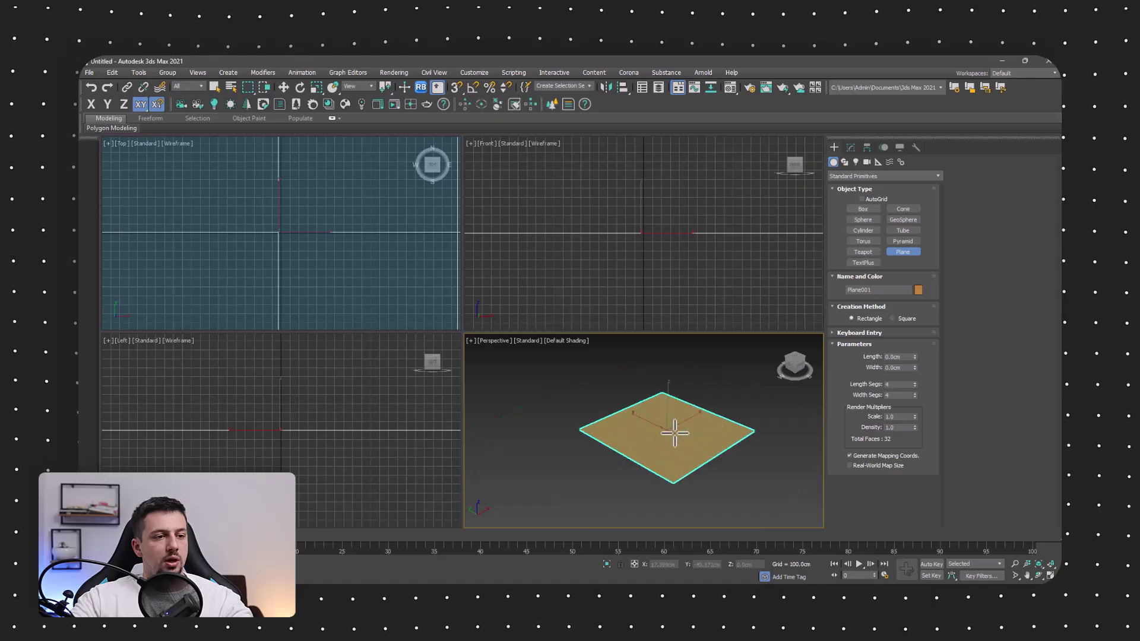
key(space)
key(Escape)
key(Escape)
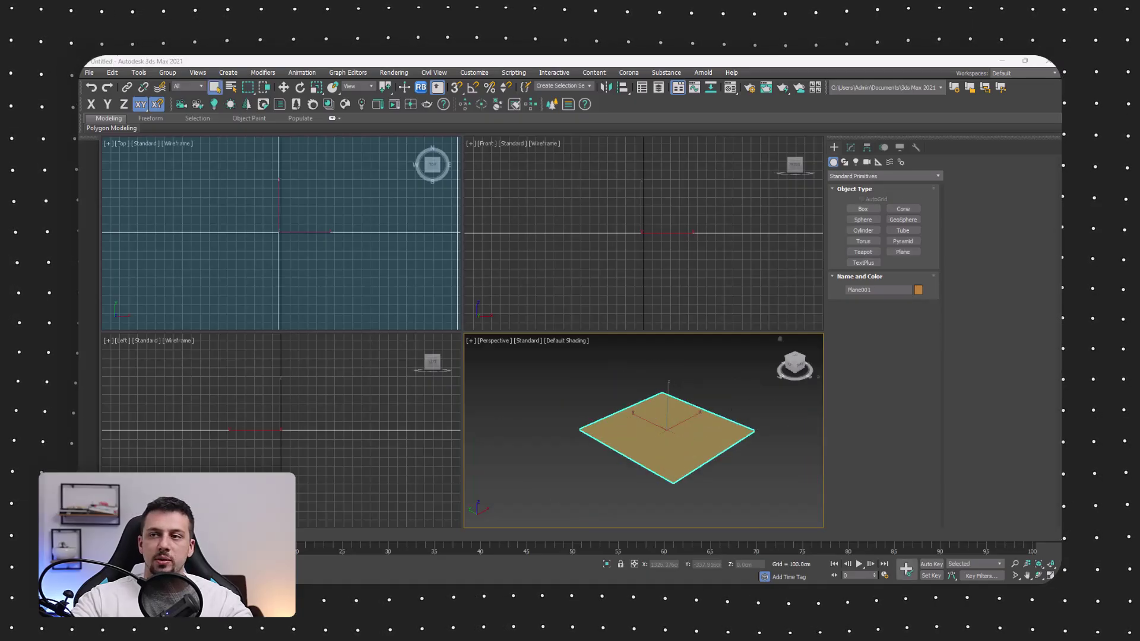
Apply the floor plan image to the plane as its texture
drag(925, 544, 649, 438)
scroll(689, 426, up, 5)
scroll(685, 431, down, 3)
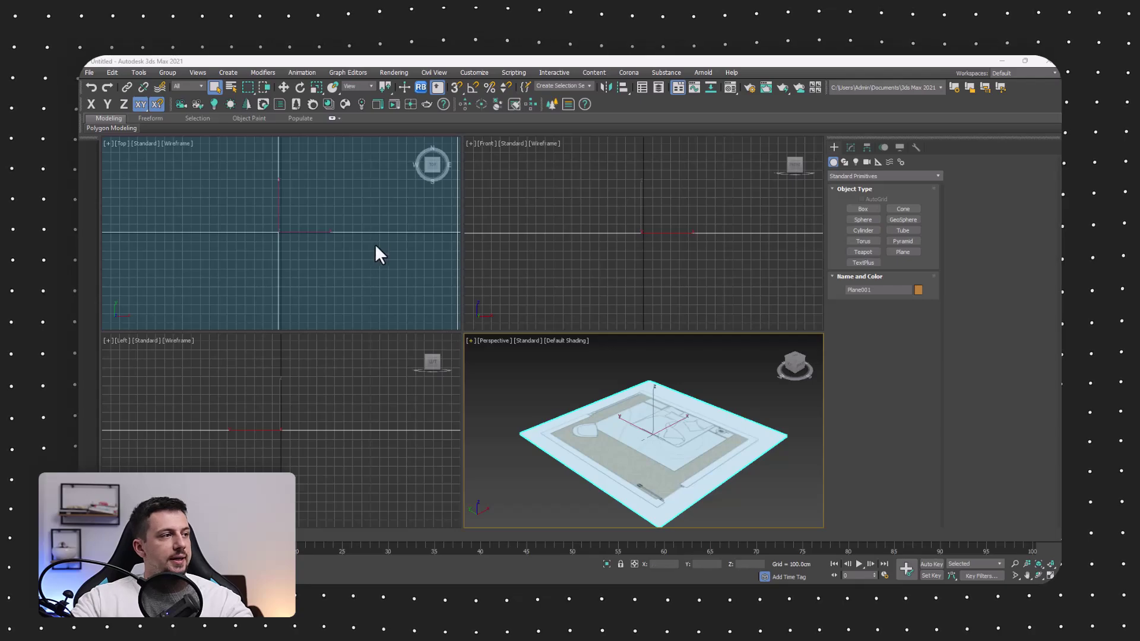
Show the floor plan in a maximized Top view with Default Shading and the grid hidden
scroll(339, 214, down, 3)
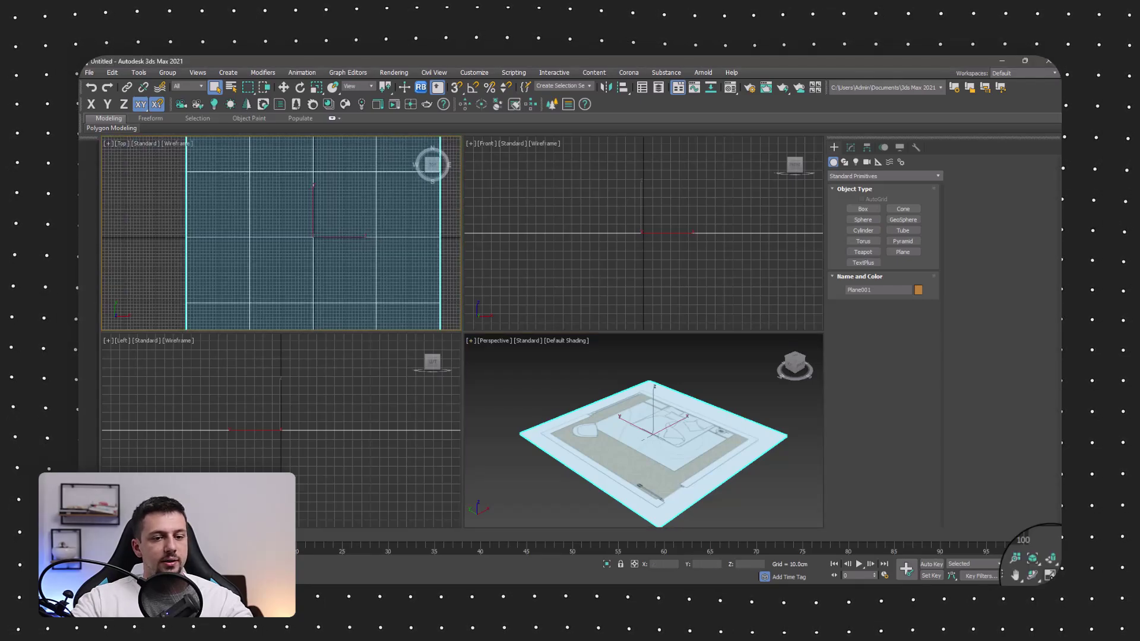
key(alt+w)
scroll(475, 273, down, 2)
mouse_move(585, 272)
middle_down()
mouse_move(534, 273)
mouse_move(539, 282)
middle_up()
click(176, 145)
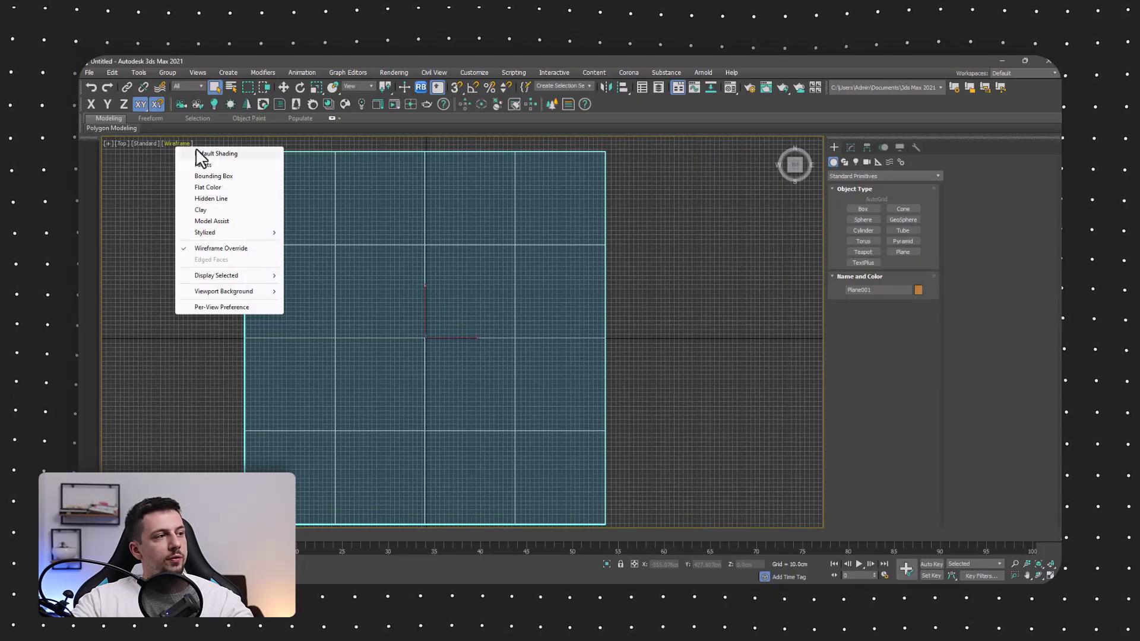
click(202, 153)
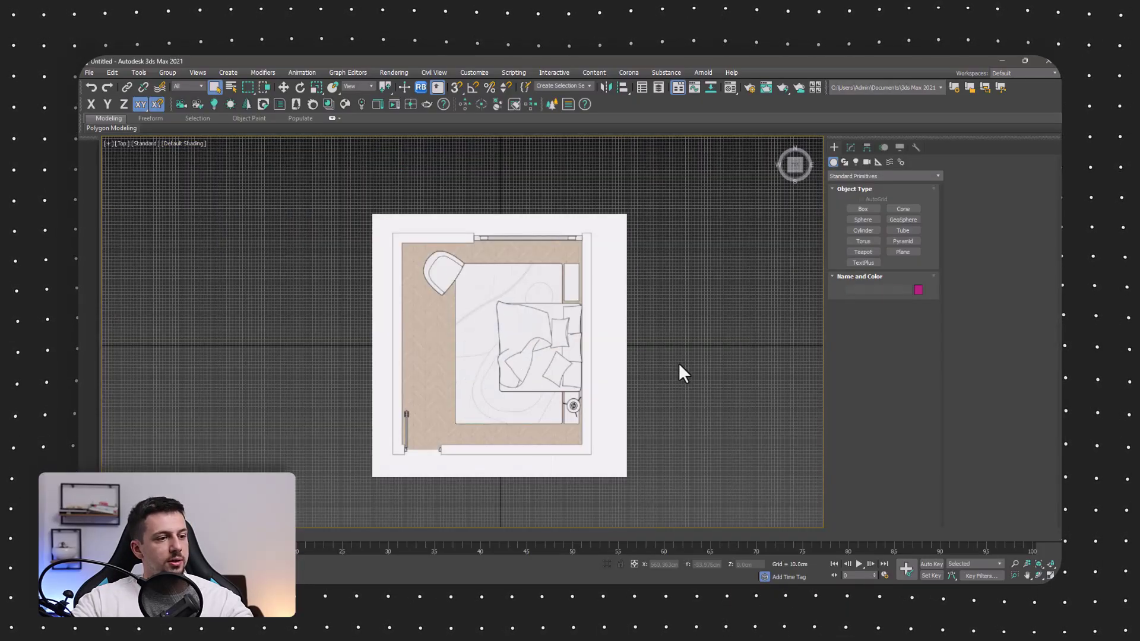
key(g)
middle_drag(675, 372, 608, 362)
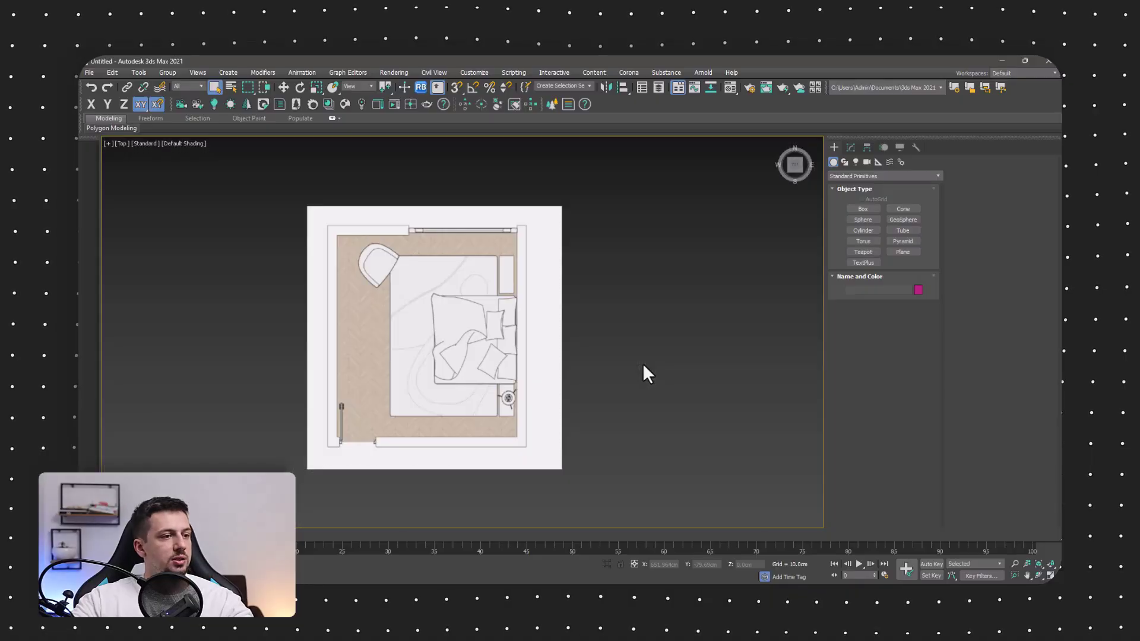
Examine the floor plan's room layout and the door opening in the Top view
scroll(445, 242, up, 5)
scroll(702, 265, down, 6)
scroll(428, 366, up, 6)
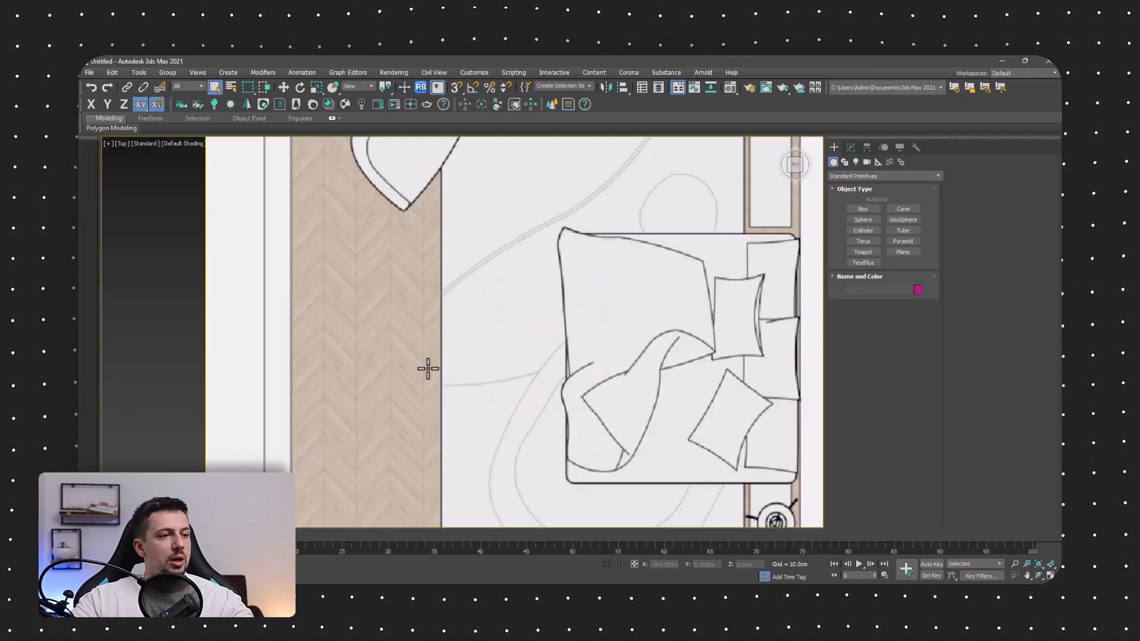
scroll(469, 392, down, 1)
scroll(469, 392, down, 3)
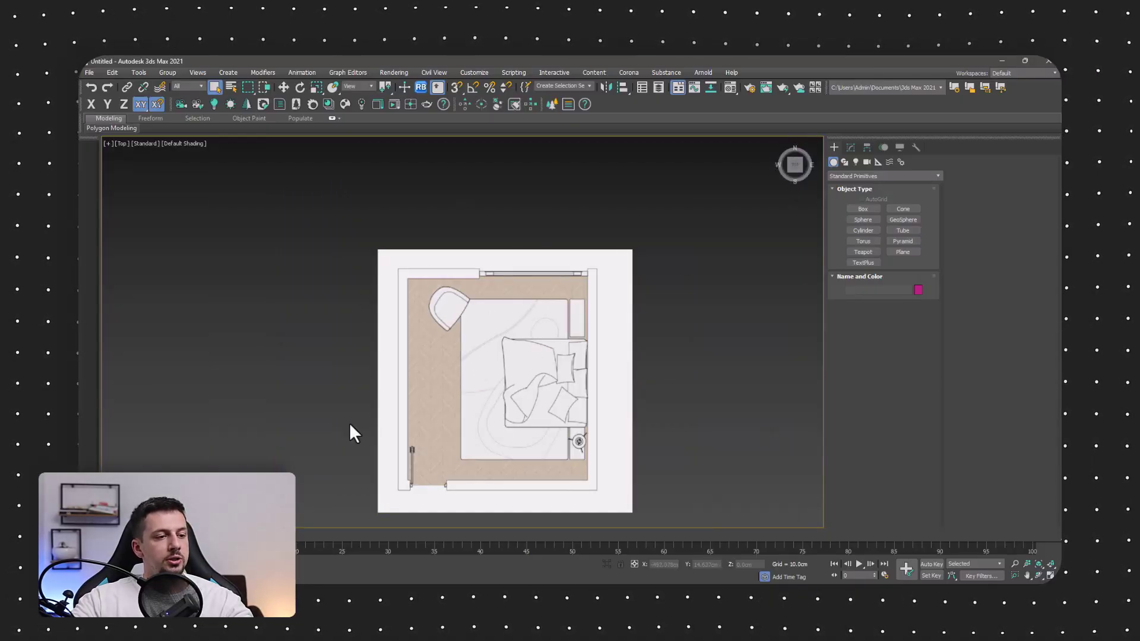
scroll(517, 358, down, 2)
scroll(516, 392, up, 3)
middle_drag(565, 402, 540, 408)
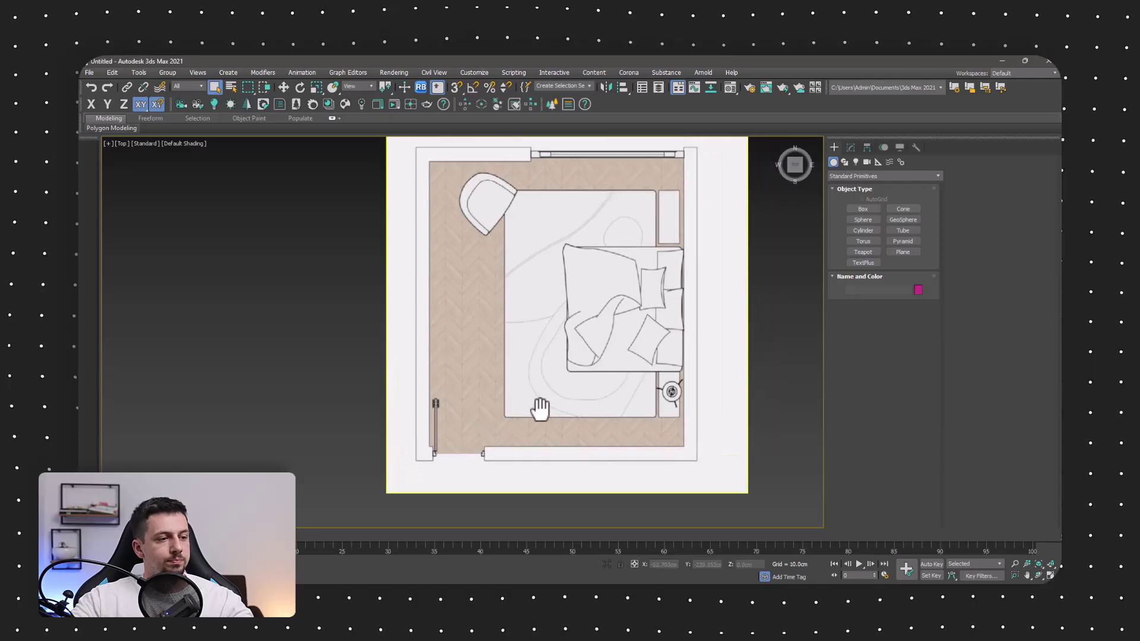
middle_drag(616, 290, 608, 312)
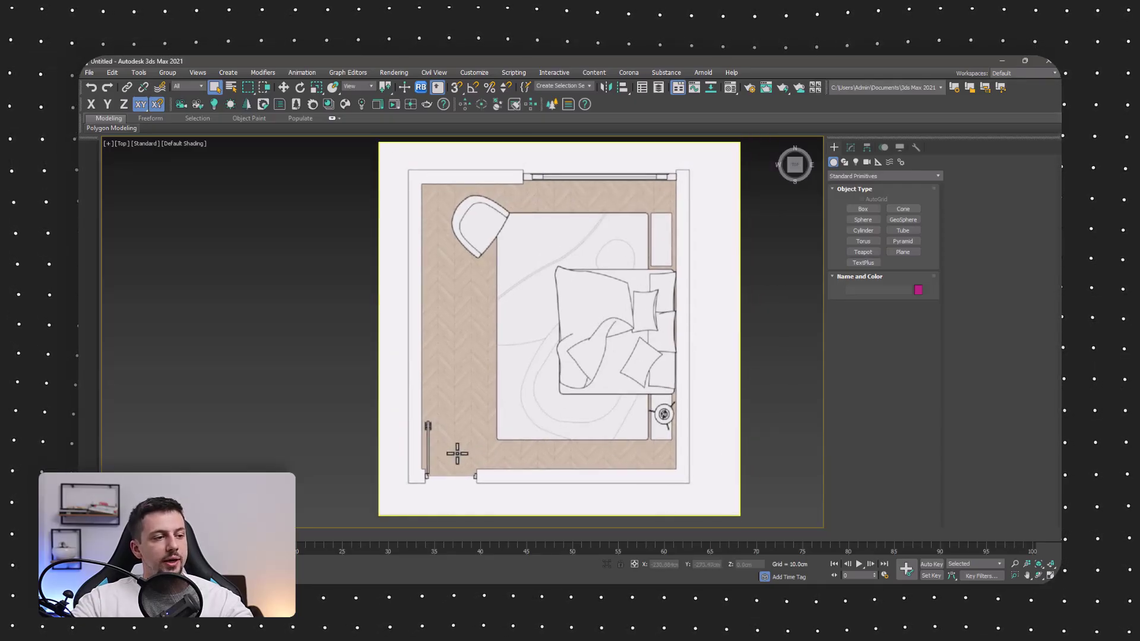
Draw a box over the door opening, about 26.7 cm long, 163 cm wide and 46 cm high
scroll(446, 475, up, 5)
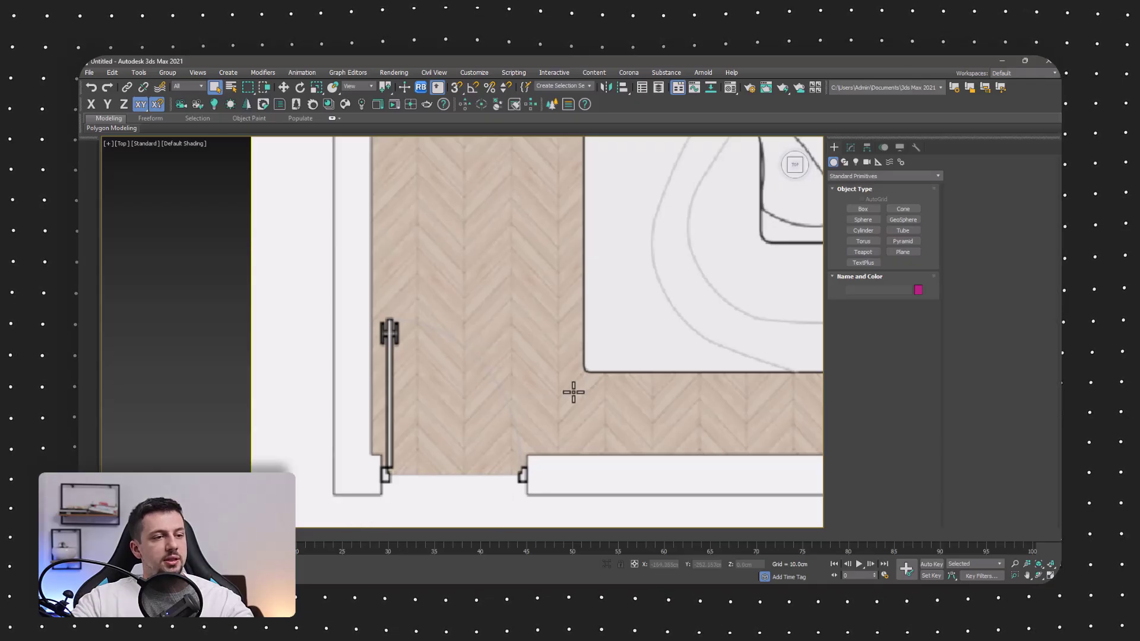
click(863, 209)
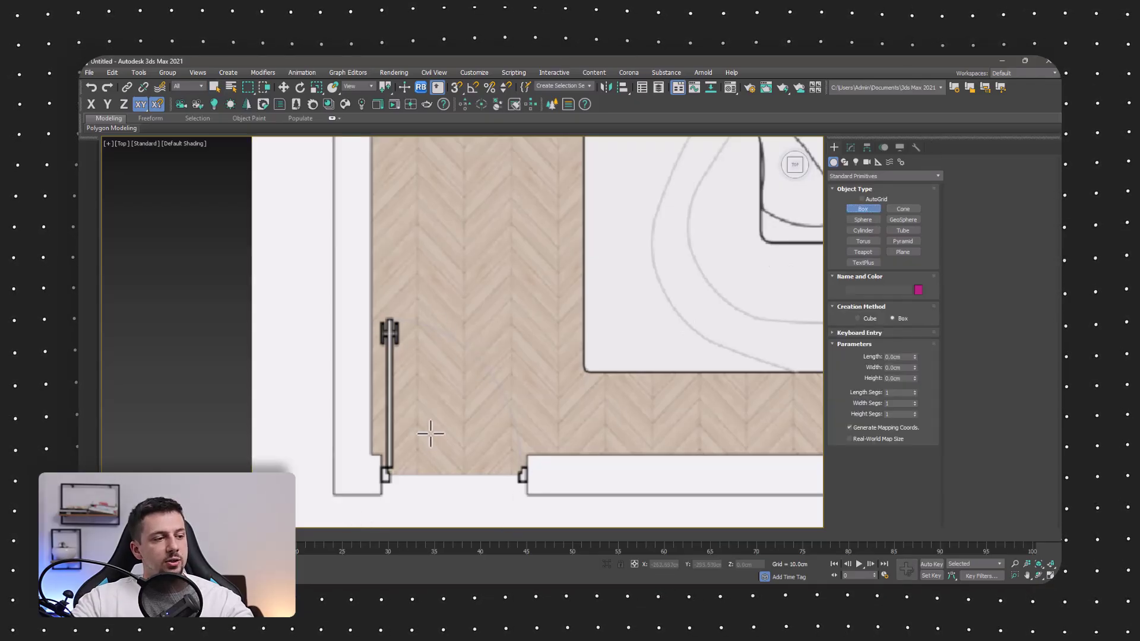
scroll(427, 432, down, 2)
drag(396, 476, 552, 450)
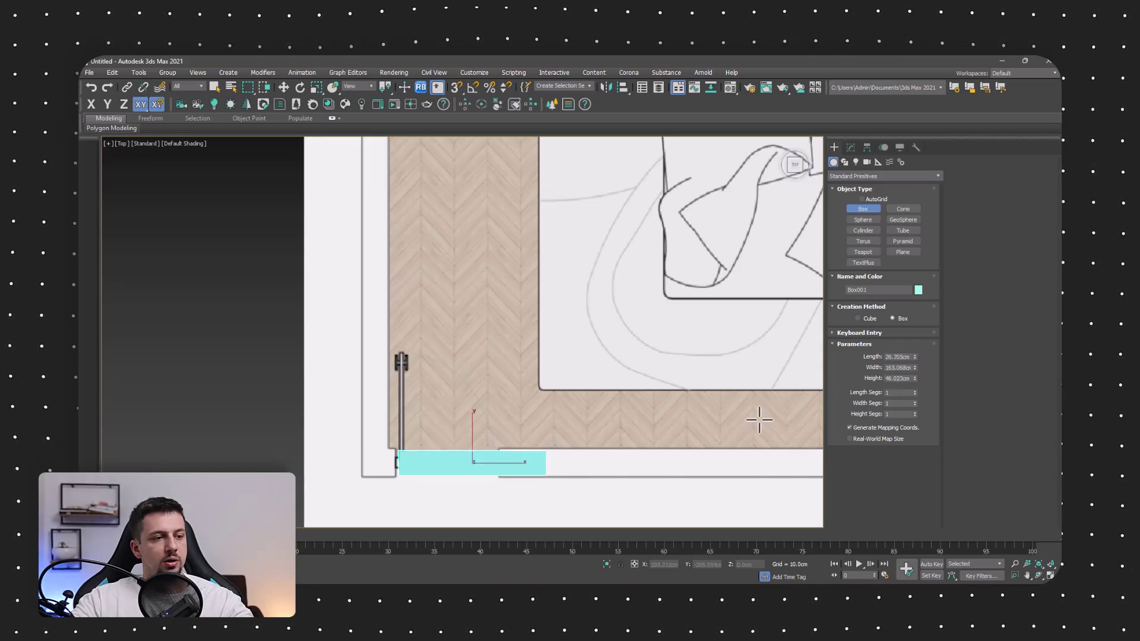
Set the box's width to 90 cm and move it along X to start at the left edge of the door opening
double_click(902, 368)
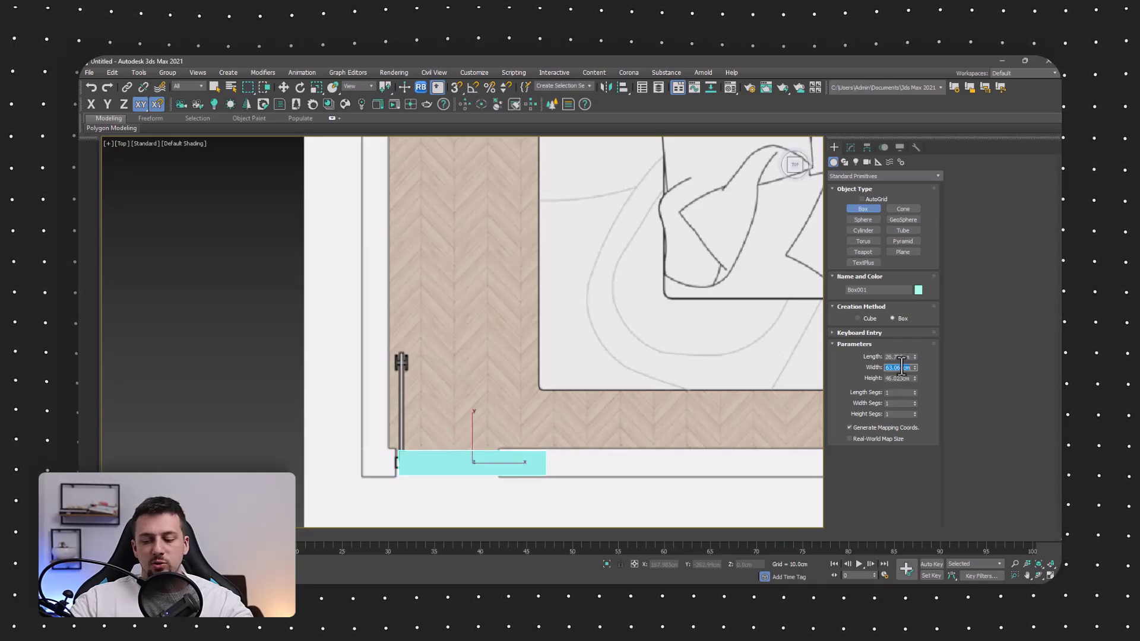
text(90)
key(Return)
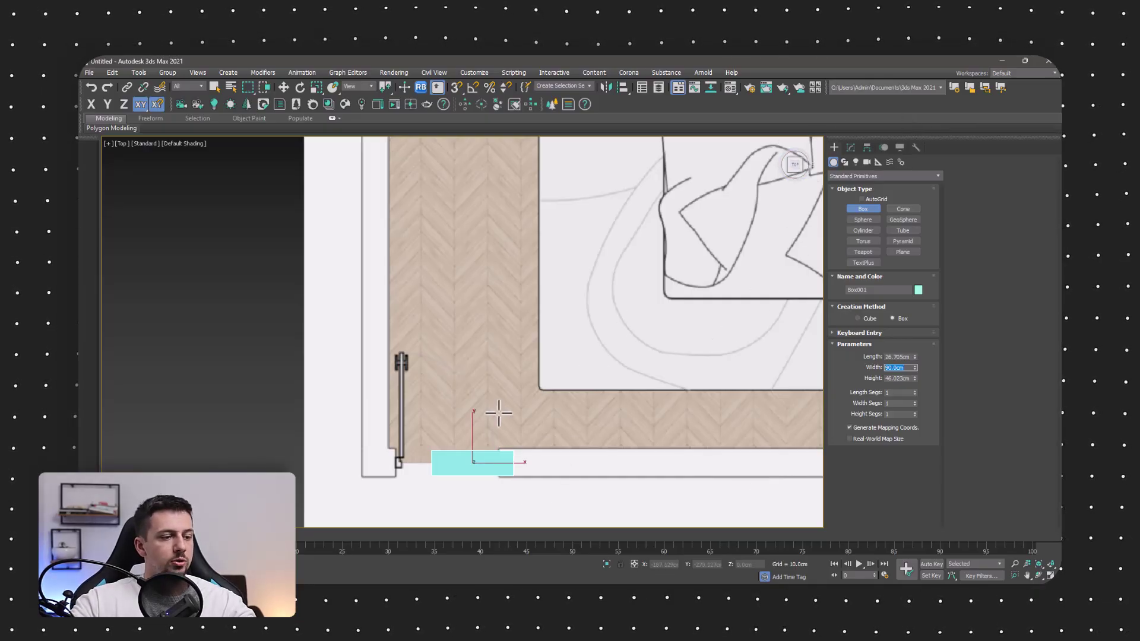
click(284, 87)
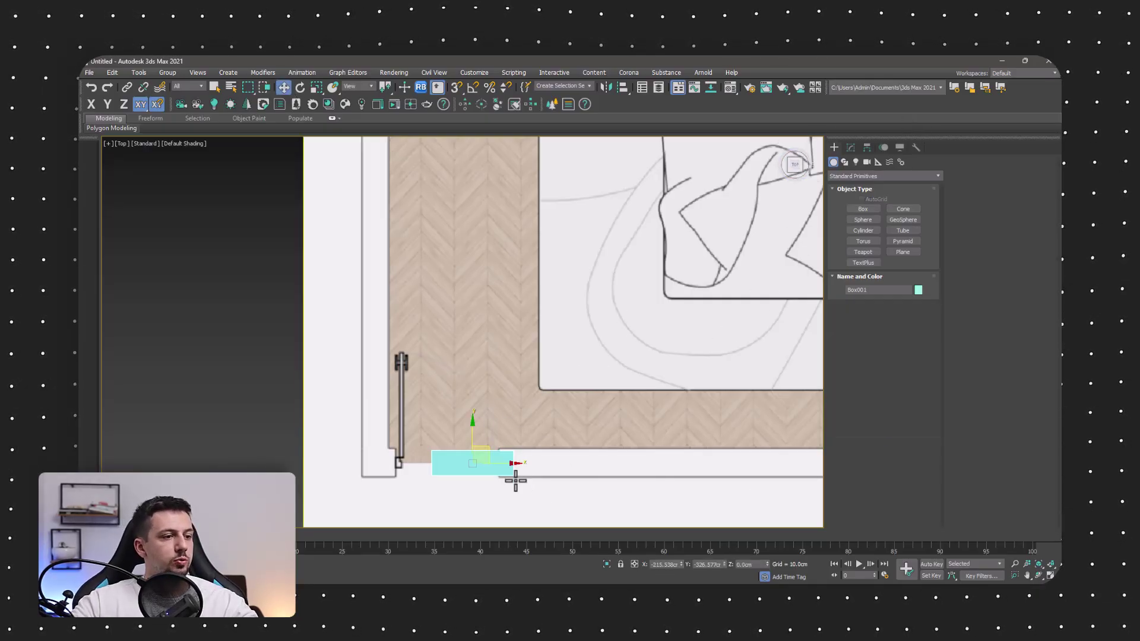
drag(515, 464, 480, 467)
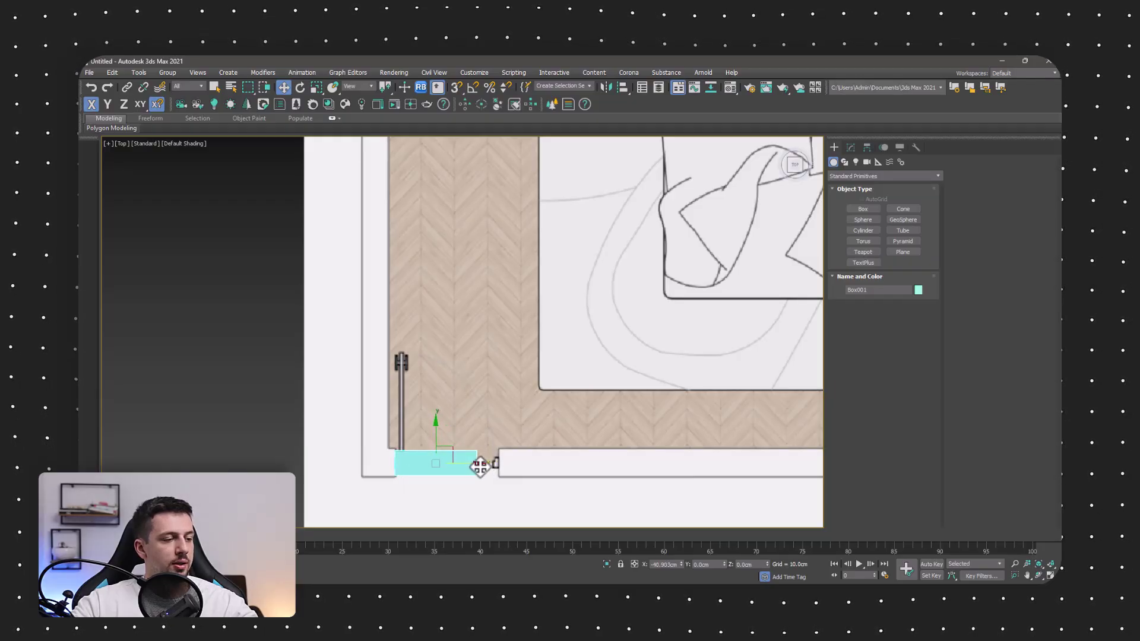
Enable Affect Pivot Only for the floor plan plane and move its pivot toward the door opening
click(572, 390)
scroll(567, 388, down, 5)
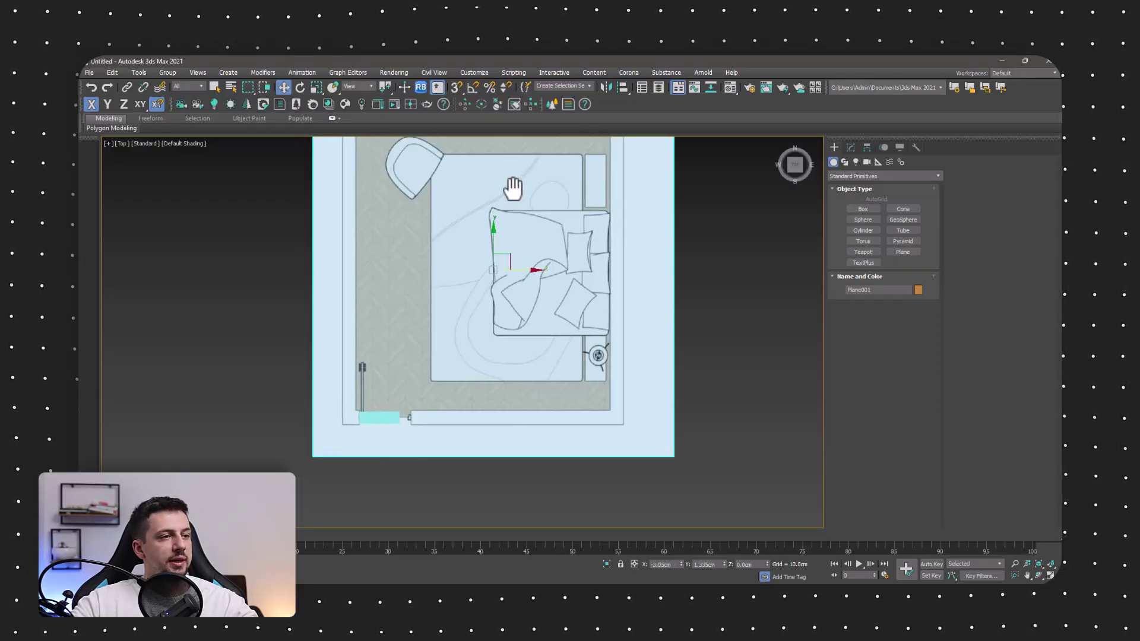
middle_drag(509, 183, 543, 228)
click(868, 148)
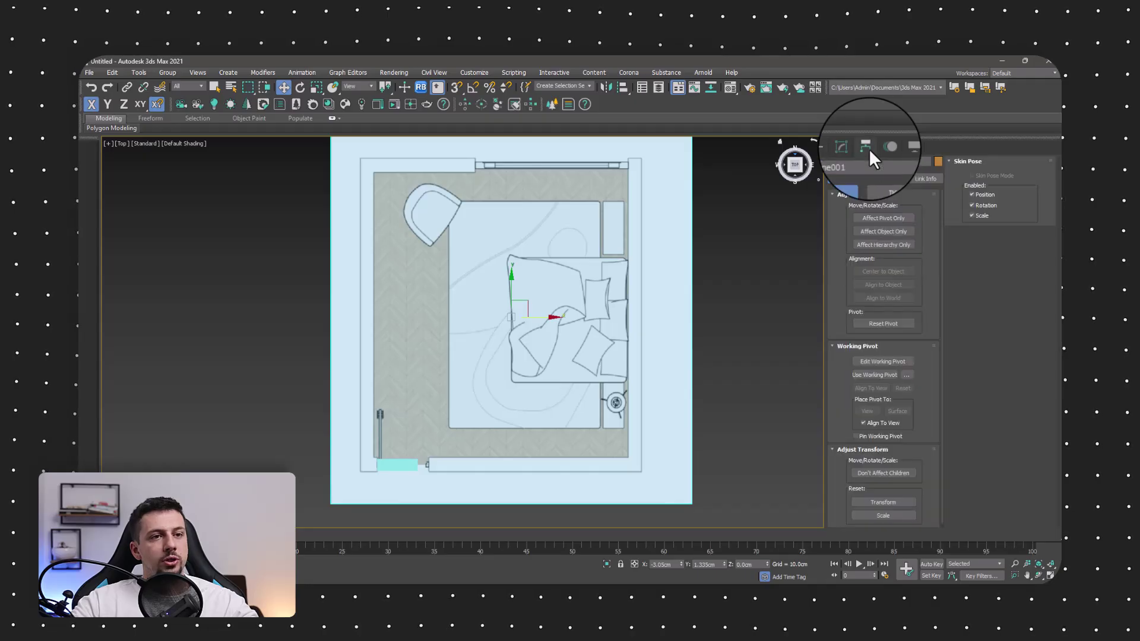
click(880, 218)
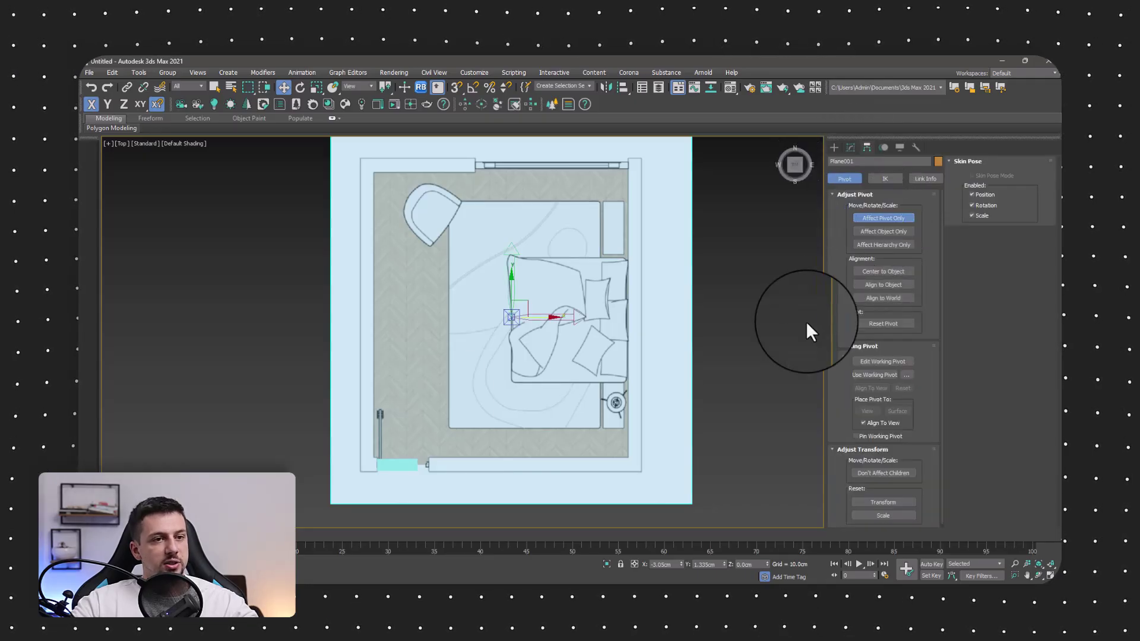
middle_drag(491, 275, 514, 254)
scroll(461, 354, up, 2)
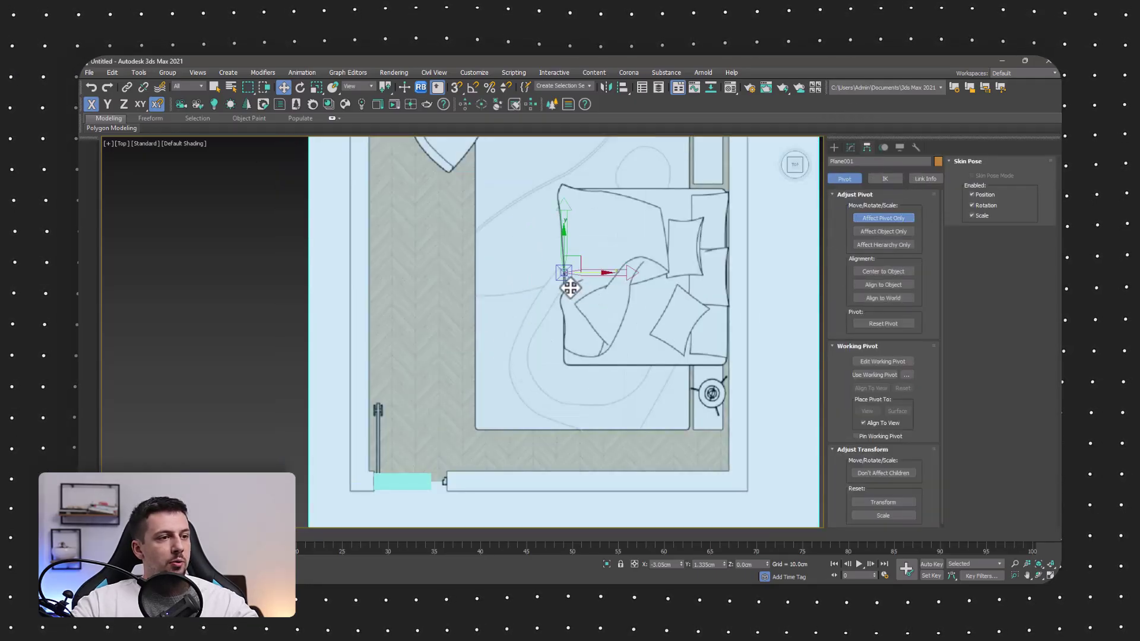
drag(532, 329, 473, 386)
Turn on snapping, snap the plane's pivot to the lower-left corner of the door box, and leave pivot editing
click(455, 89)
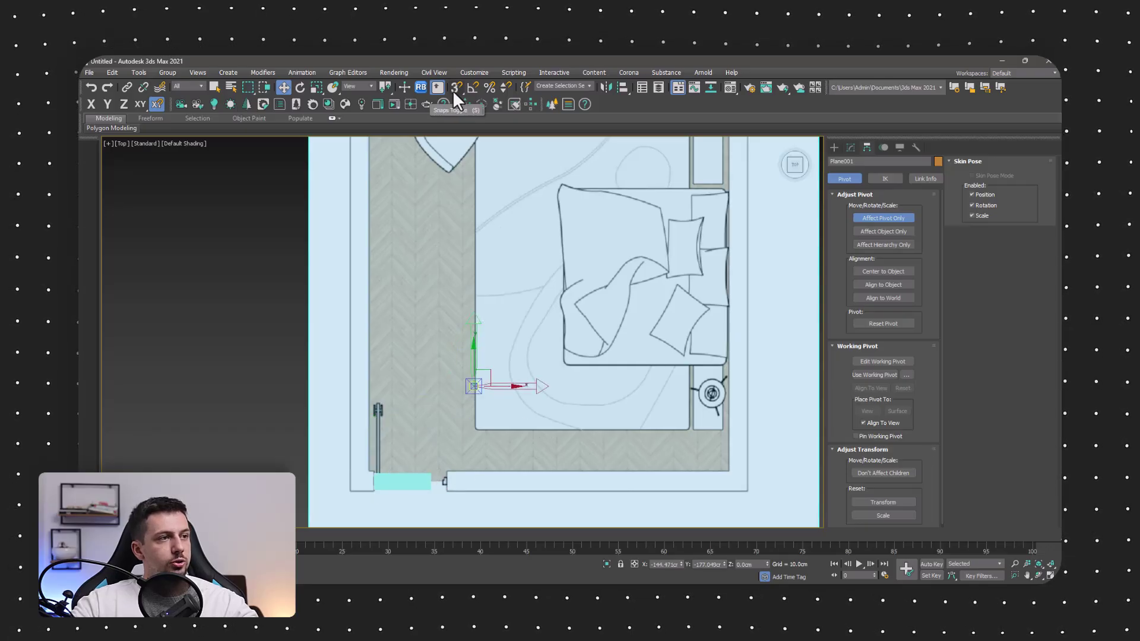
drag(474, 386, 365, 492)
scroll(367, 491, up, 5)
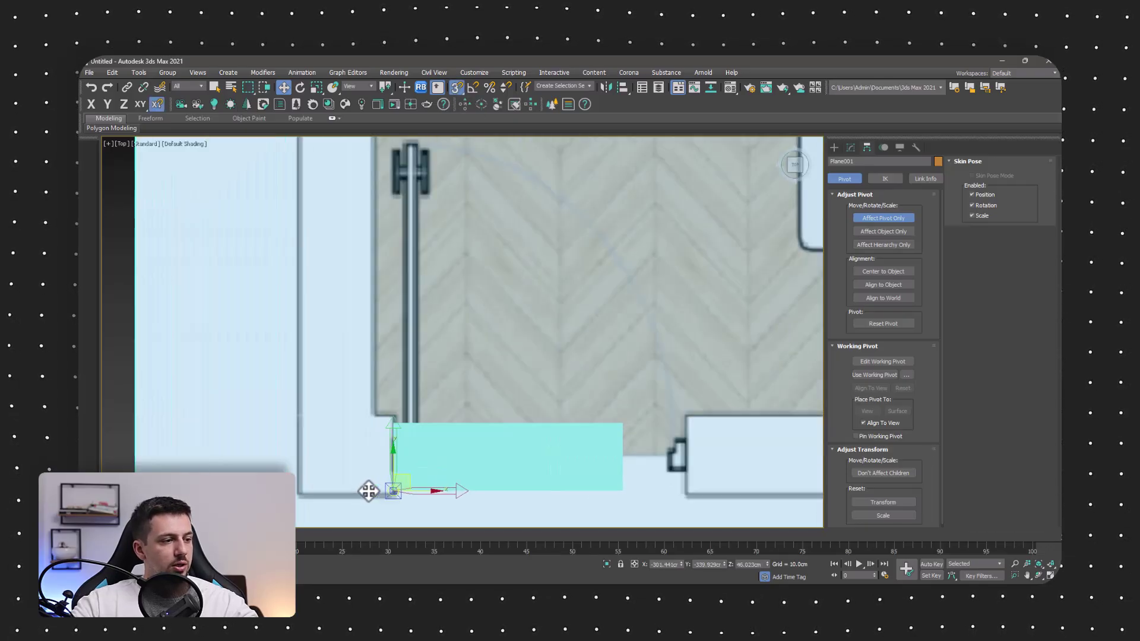
scroll(453, 399, down, 3)
scroll(412, 360, down, 3)
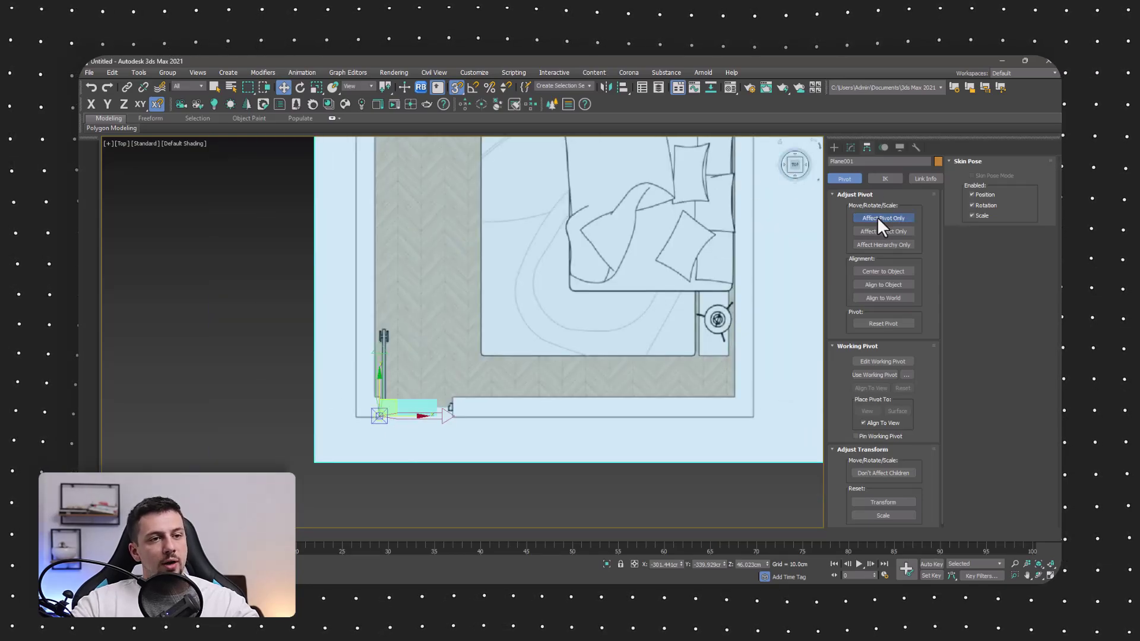
click(878, 216)
Scale the floor plan plane to about 78% in X and Y so its door opening matches the 90 cm box
middle_drag(531, 217, 516, 255)
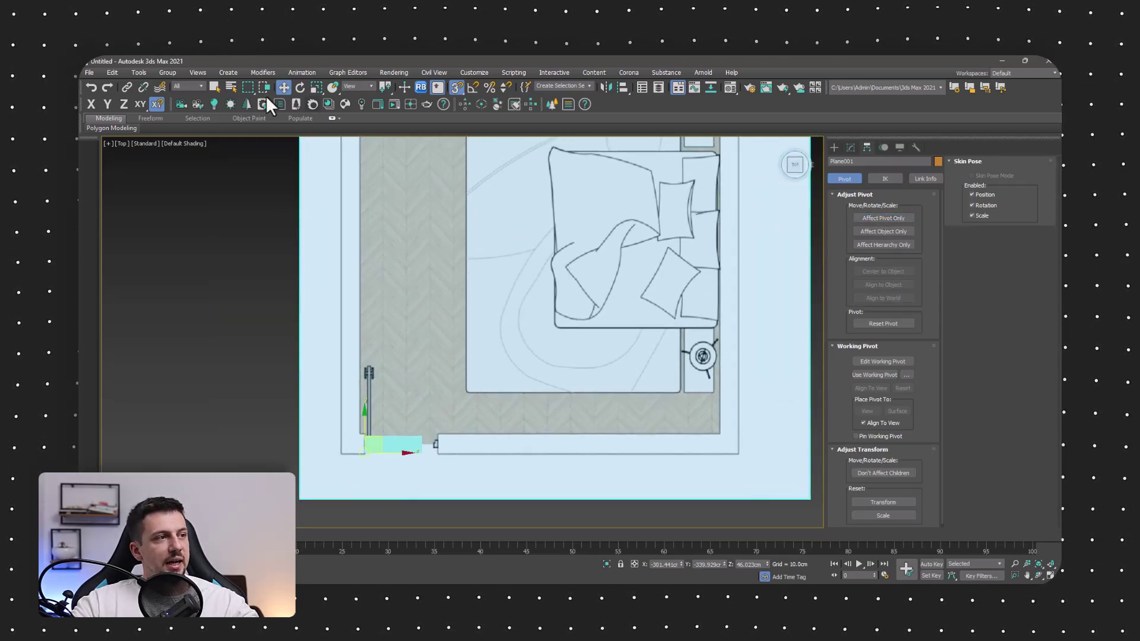
click(319, 91)
drag(375, 440, 364, 467)
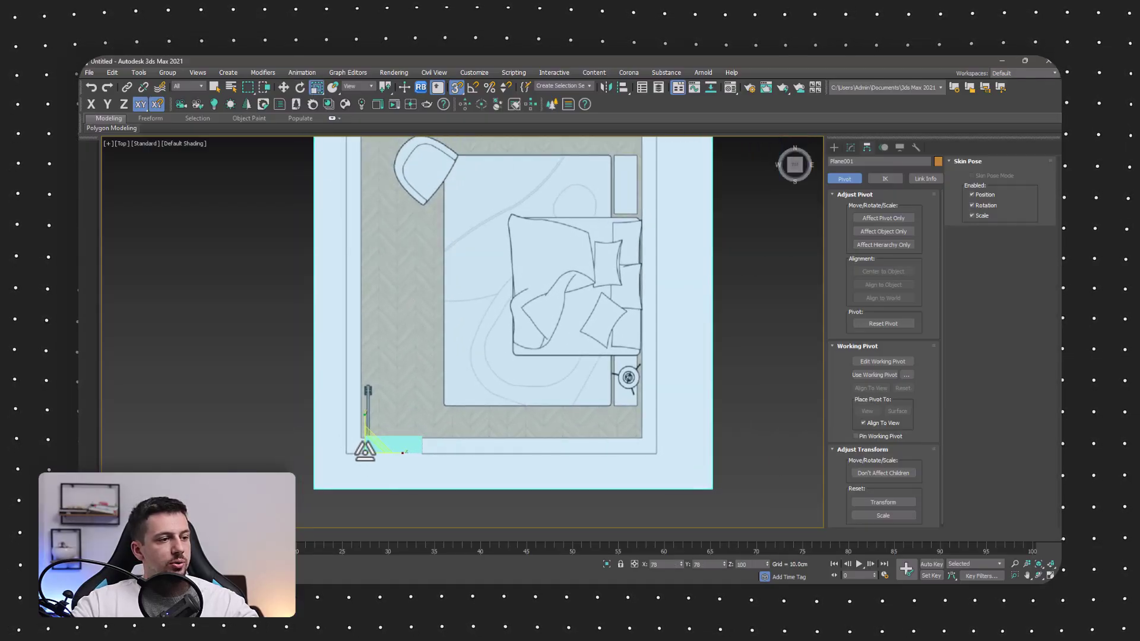
Delete the 90 cm reference box from the door opening
click(413, 444)
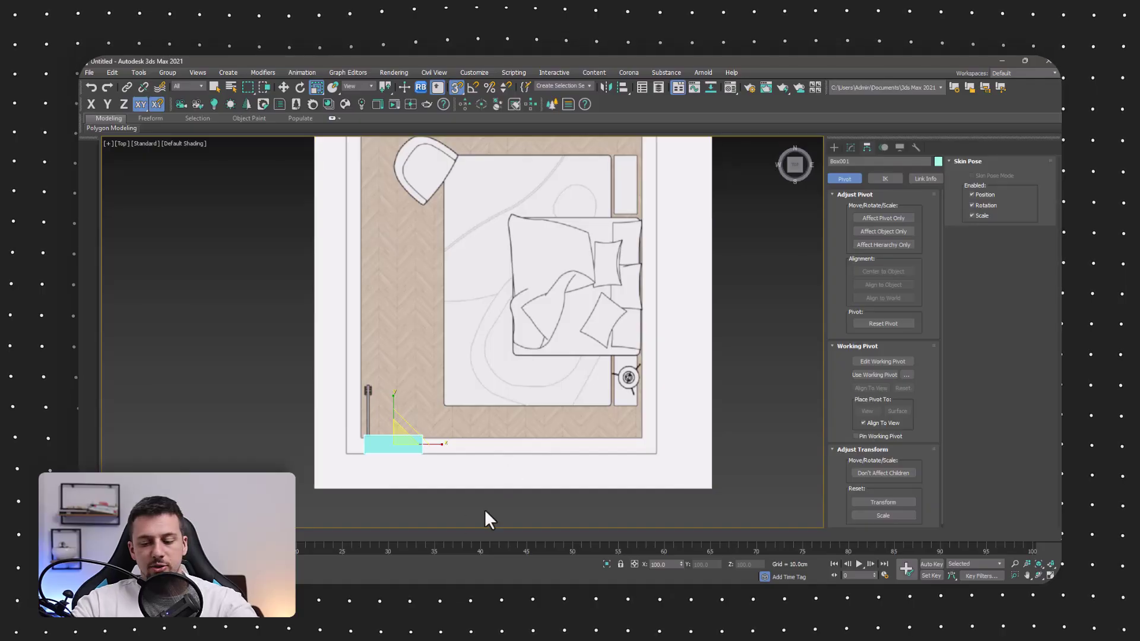
key(Delete)
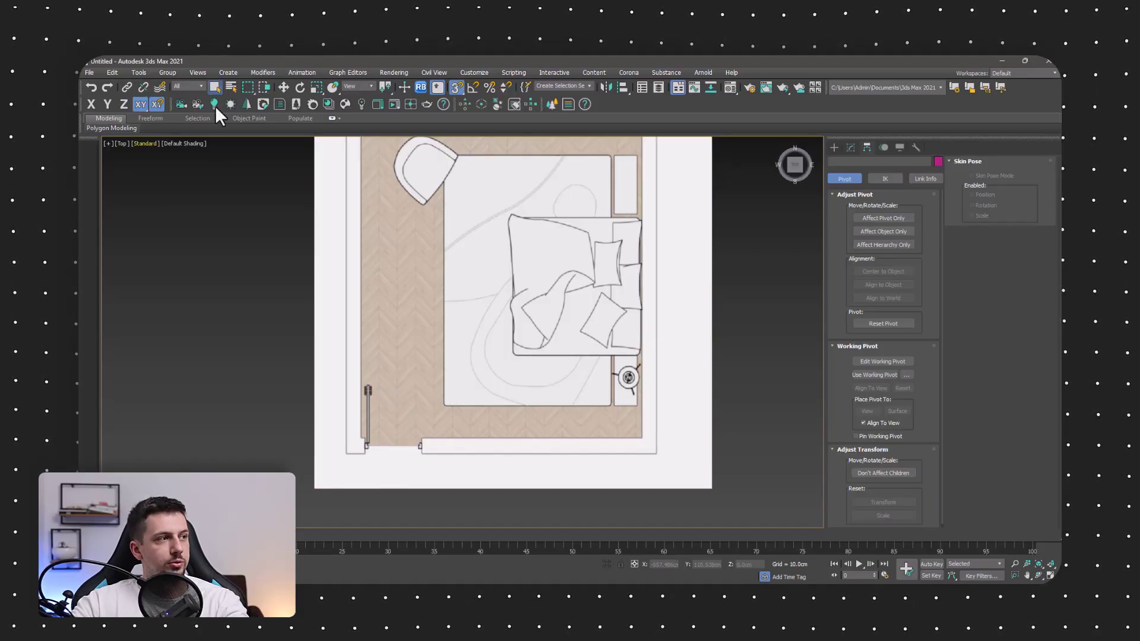
scroll(573, 419, down, 3)
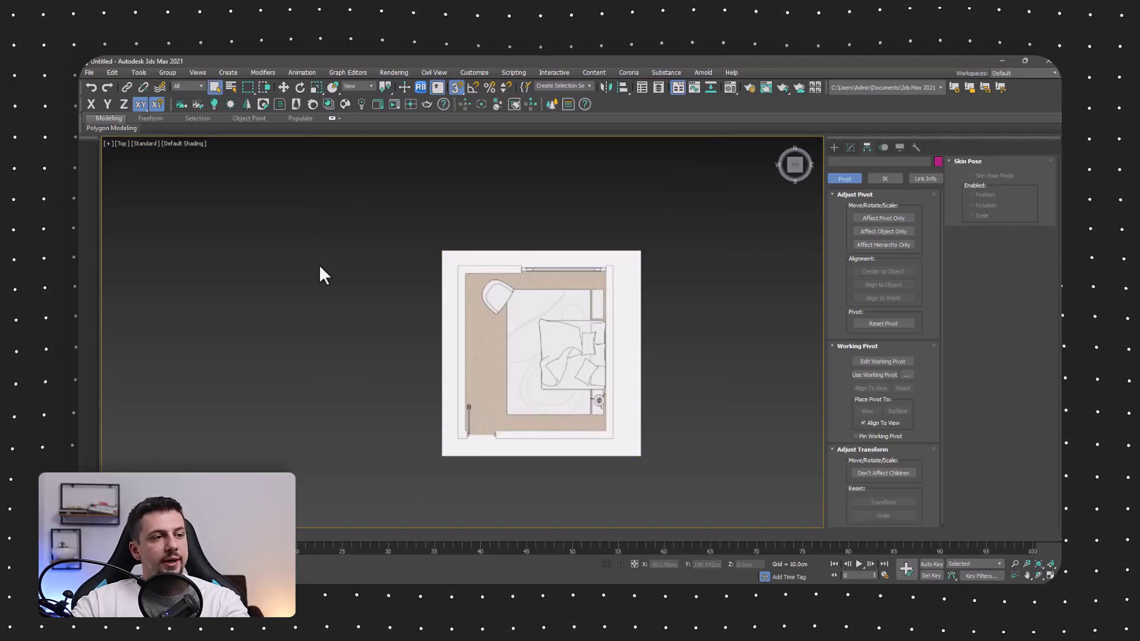
scroll(586, 403, up, 2)
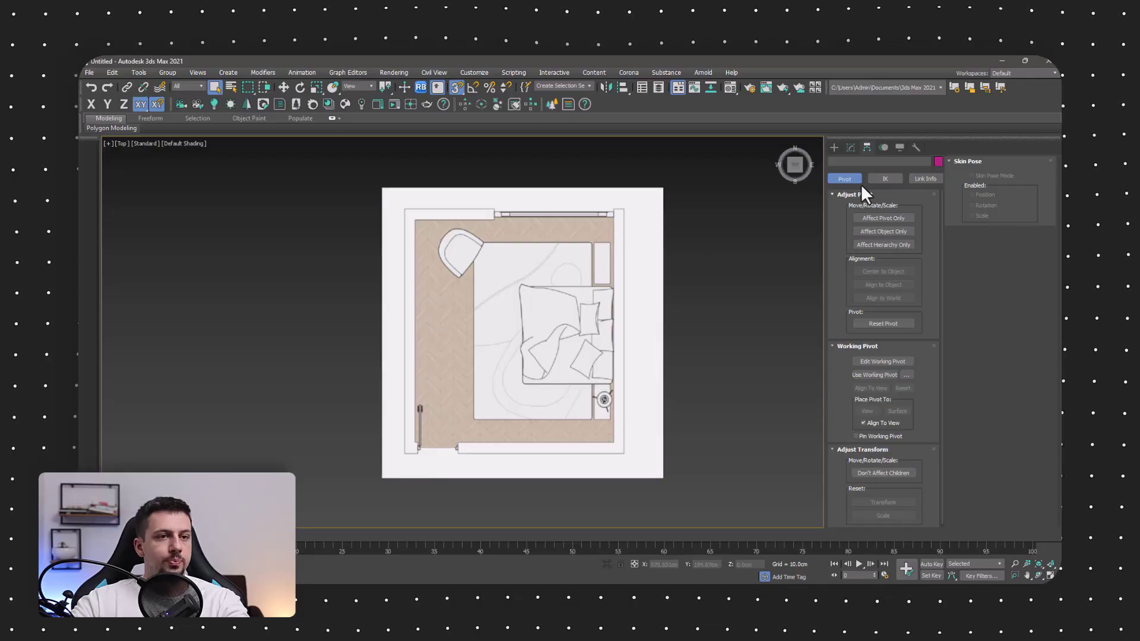
Start a Line spline and trace the lower wall's outer edge from the lower-left to the lower-right outer corner
click(834, 147)
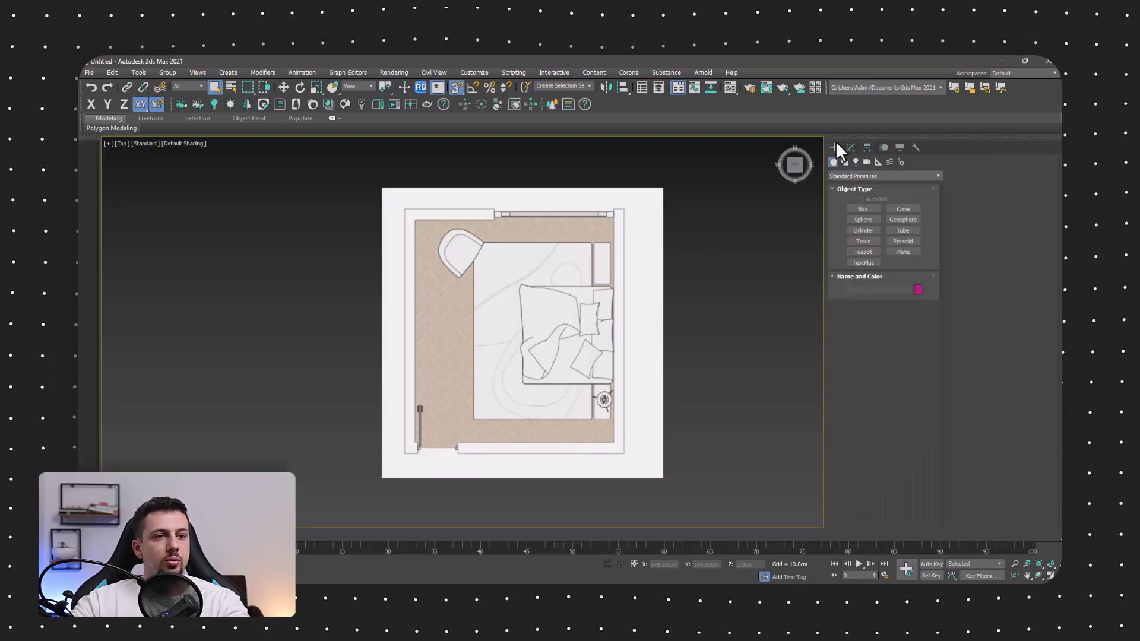
click(852, 177)
click(849, 174)
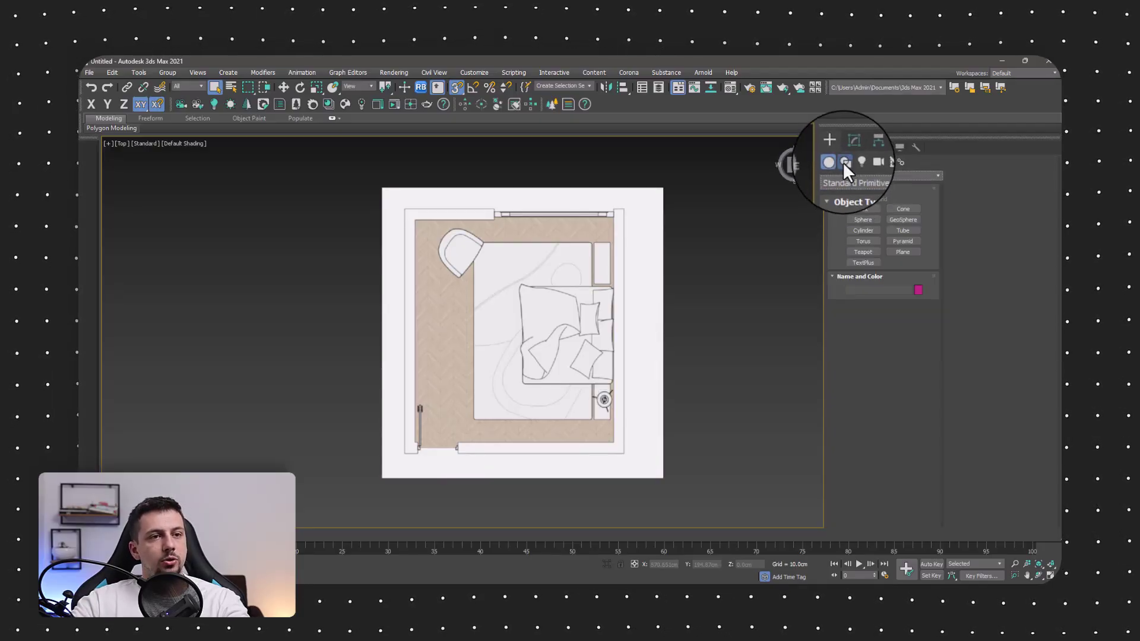
click(843, 162)
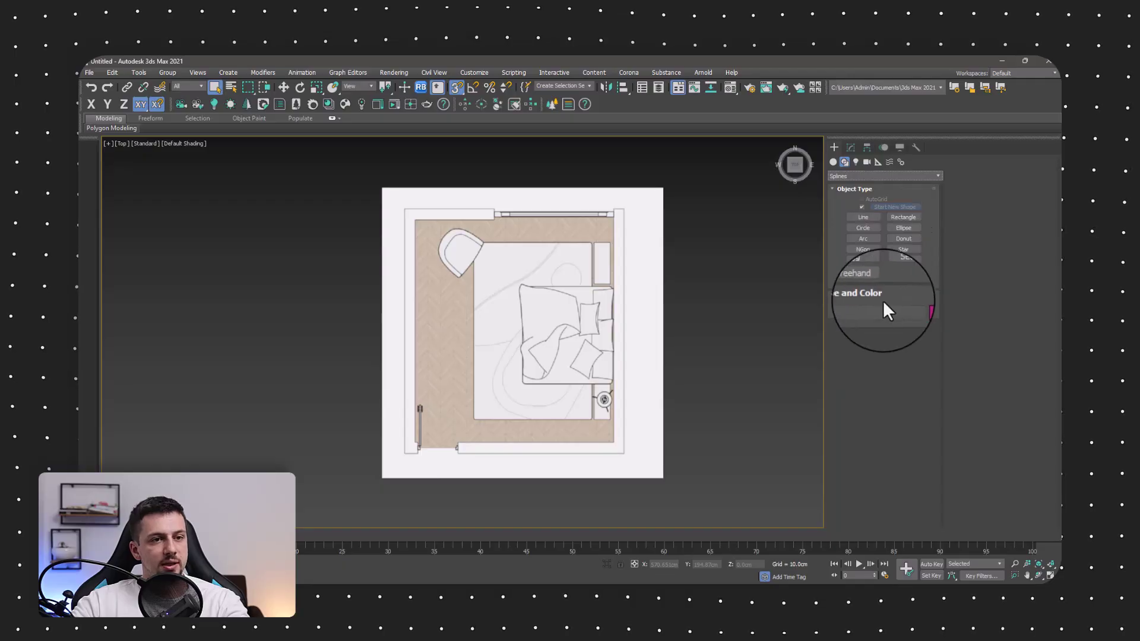
click(868, 216)
scroll(386, 466, up, 8)
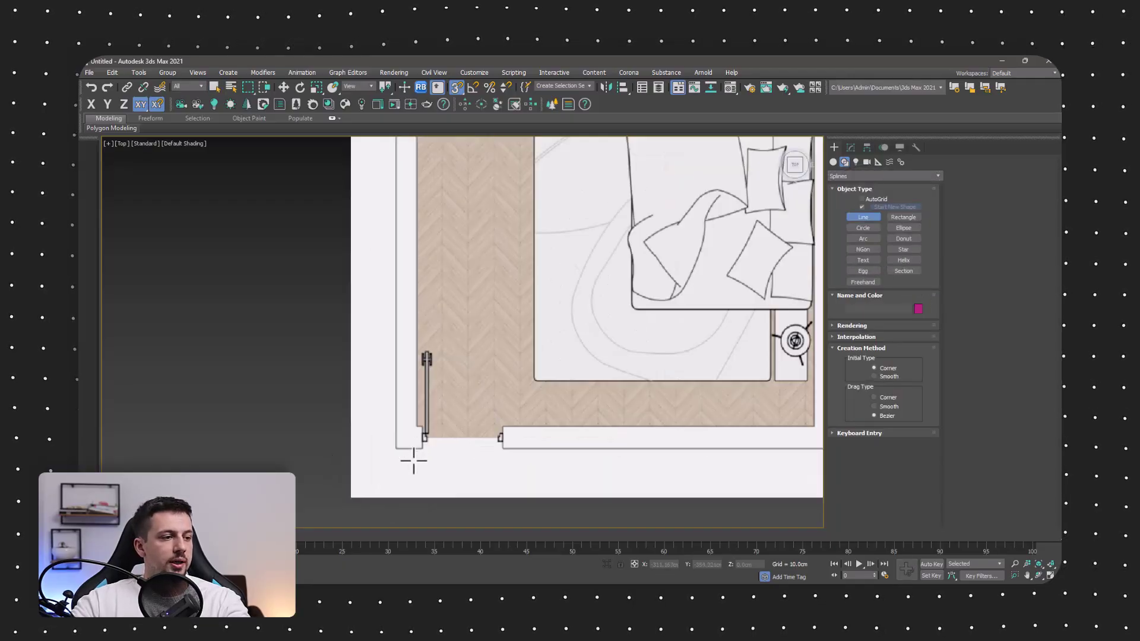
click(345, 411)
scroll(344, 411, down, 5)
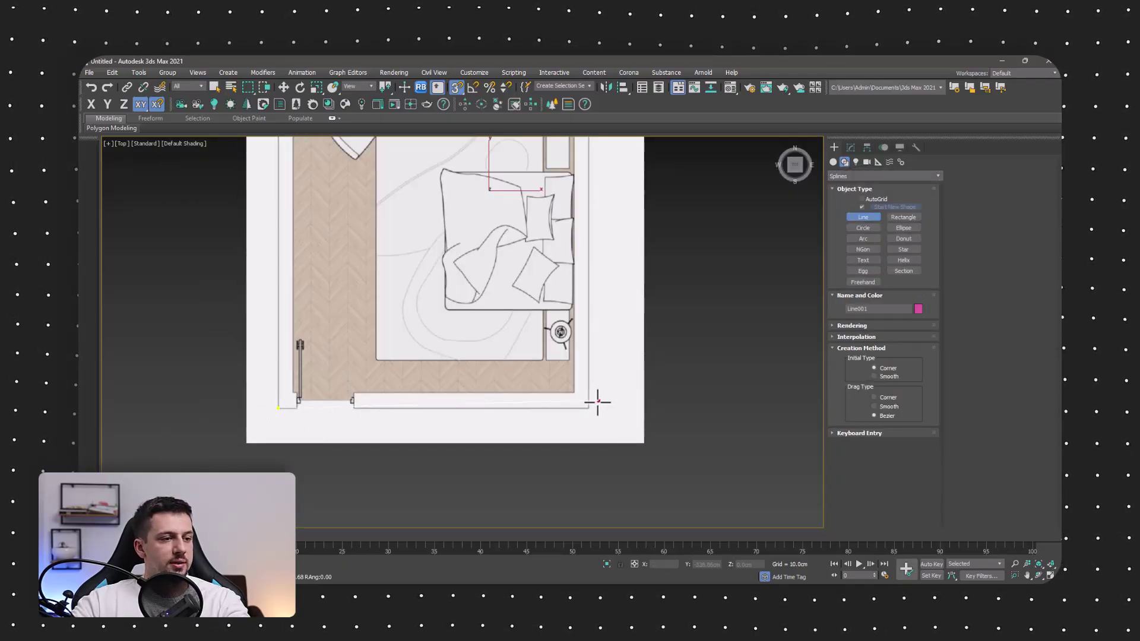
scroll(594, 404, up, 5)
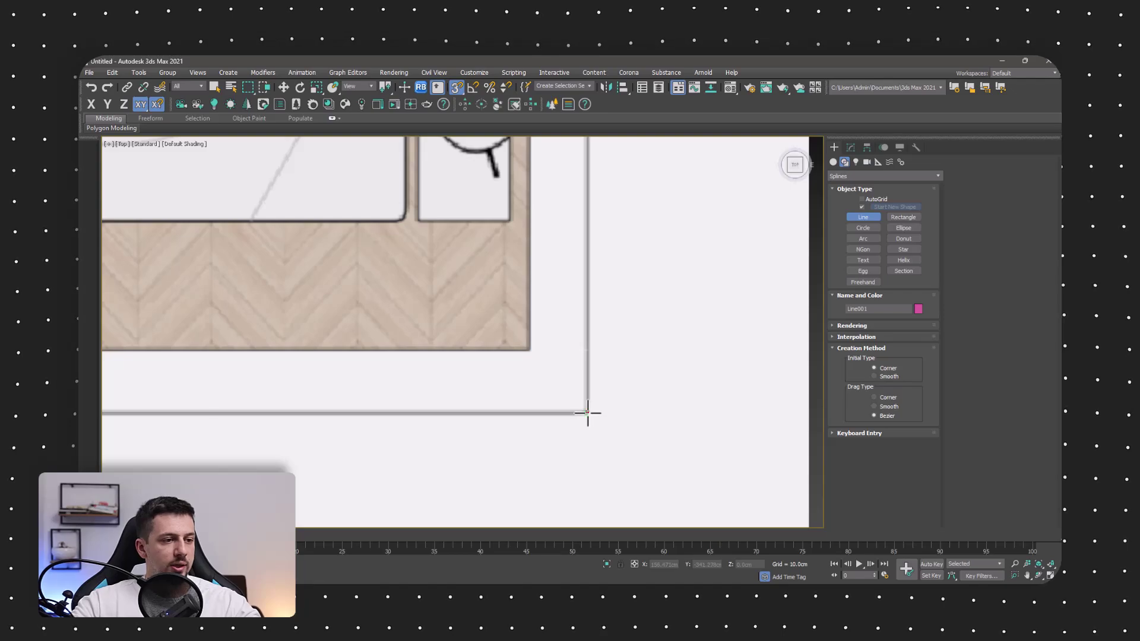
click(588, 413)
scroll(587, 412, down, 6)
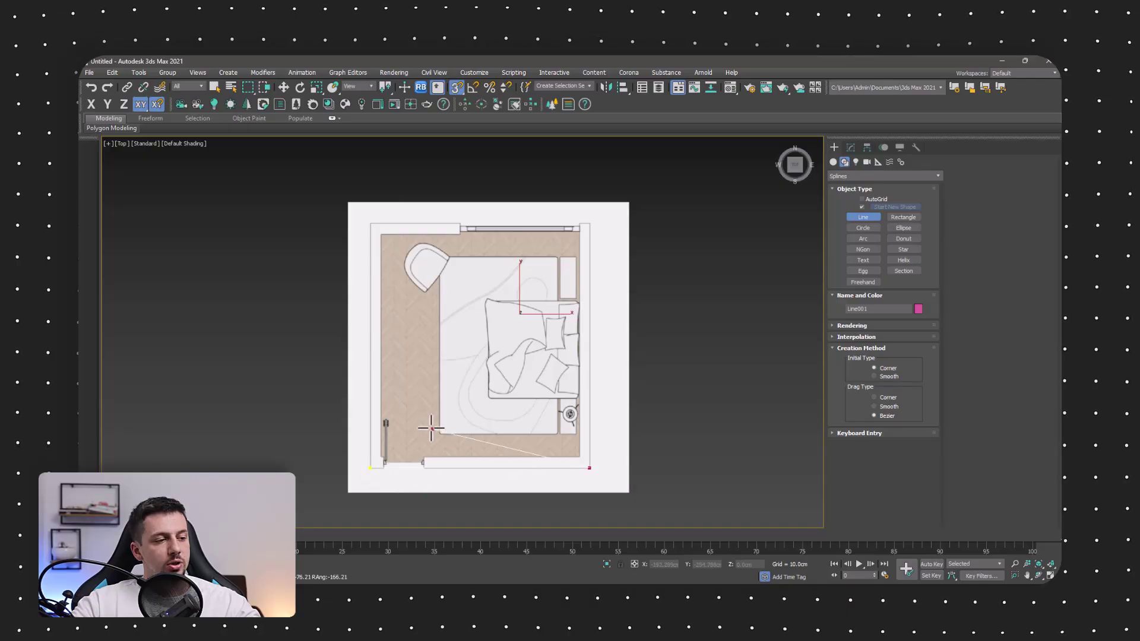
Continue the outer outline up the right wall, around its upper end and across the window opening to the upper-left wall
click(595, 364)
scroll(596, 217, up, 5)
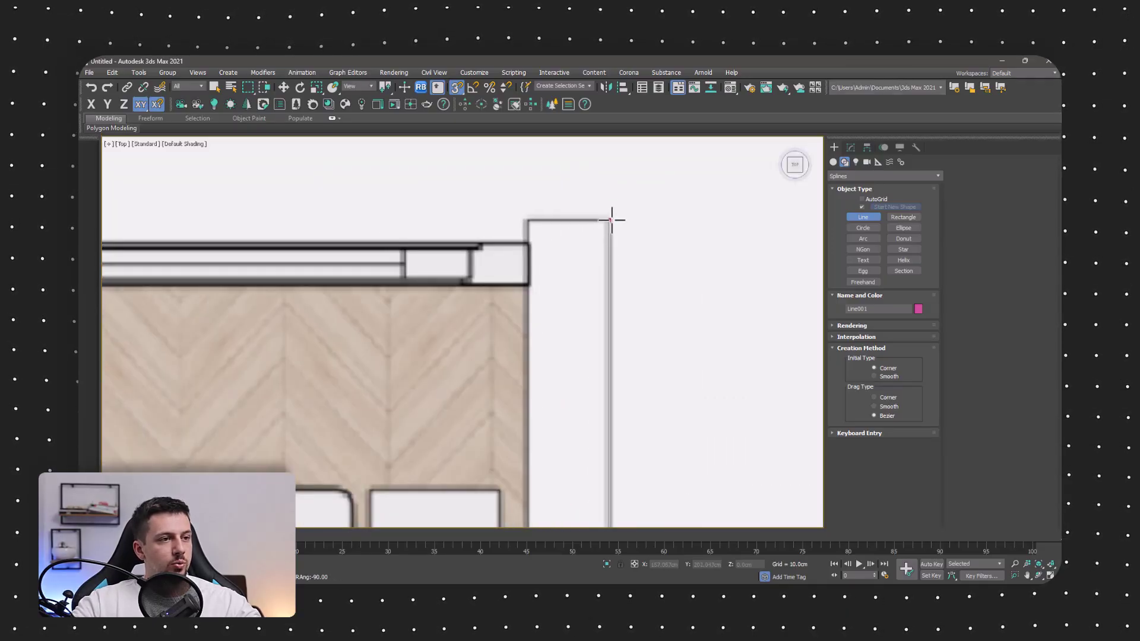
scroll(528, 221, down, 5)
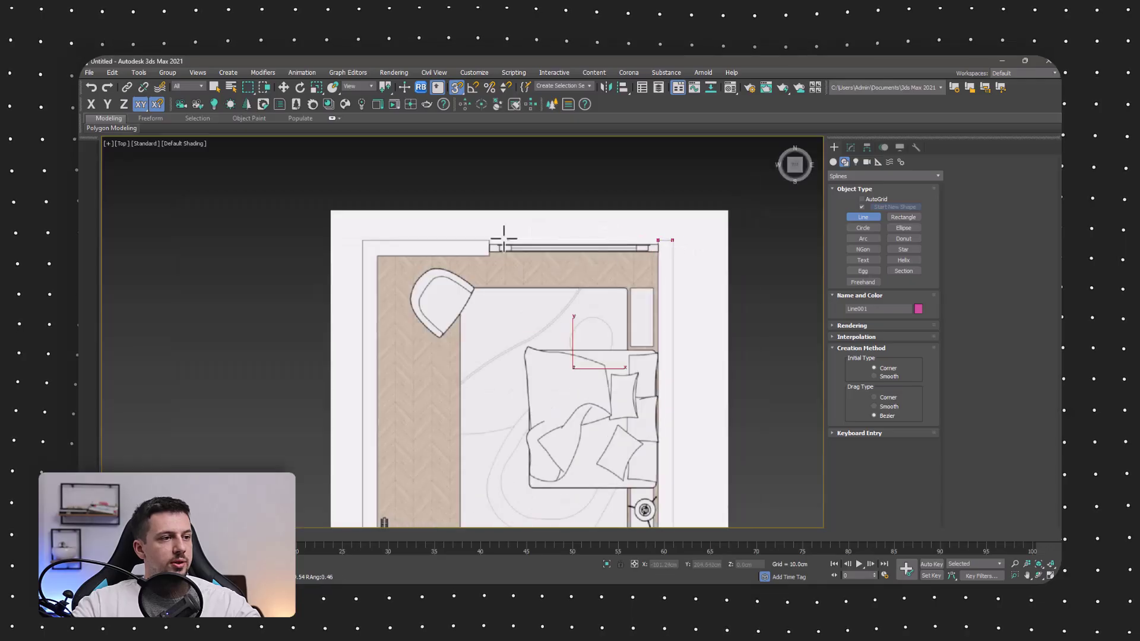
scroll(498, 244, up, 5)
click(505, 247)
scroll(504, 247, down, 5)
scroll(453, 241, up, 5)
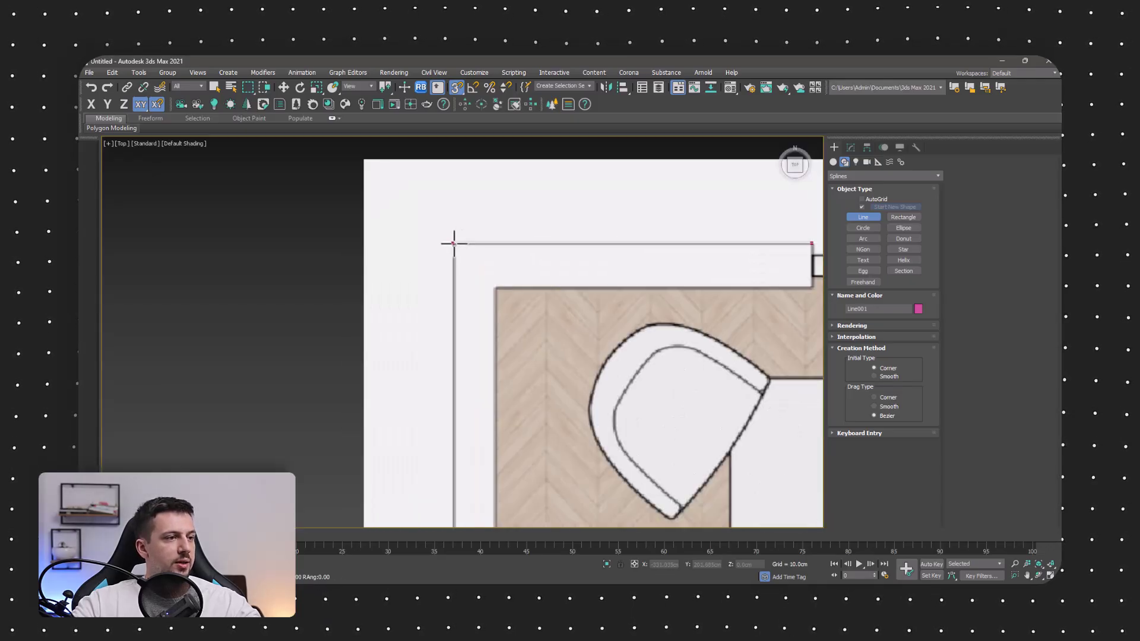
Add the upper-left vertex and close the outer wall outline at its lower-left starting point
scroll(475, 222, down, 2)
scroll(472, 320, down, 5)
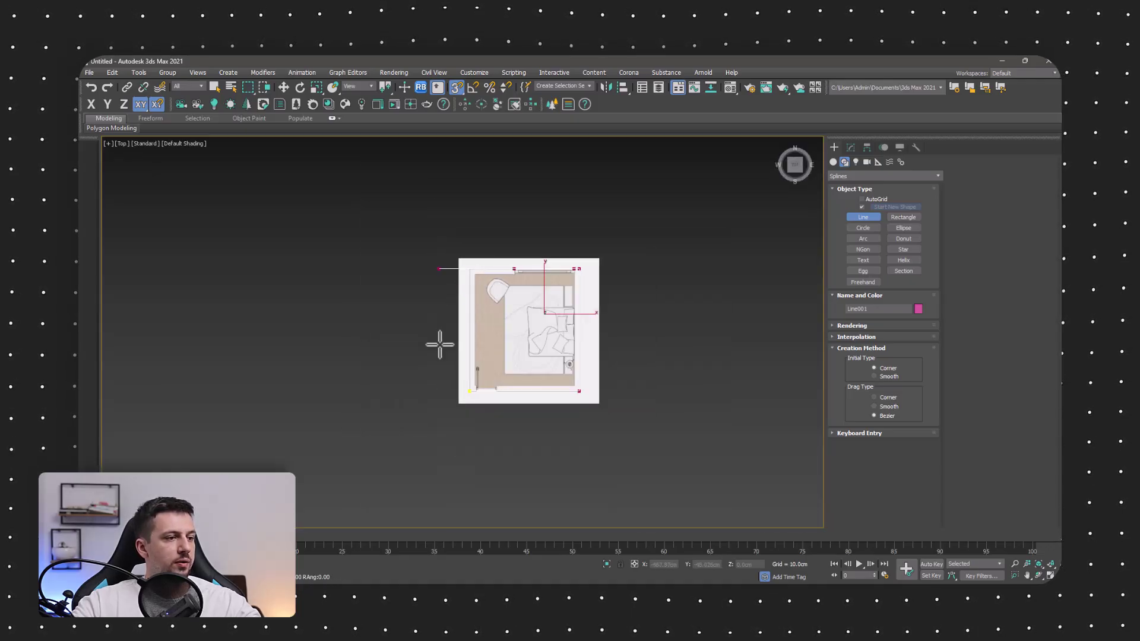
shift+click(477, 270)
scroll(468, 390, up, 10)
scroll(505, 432, down, 2)
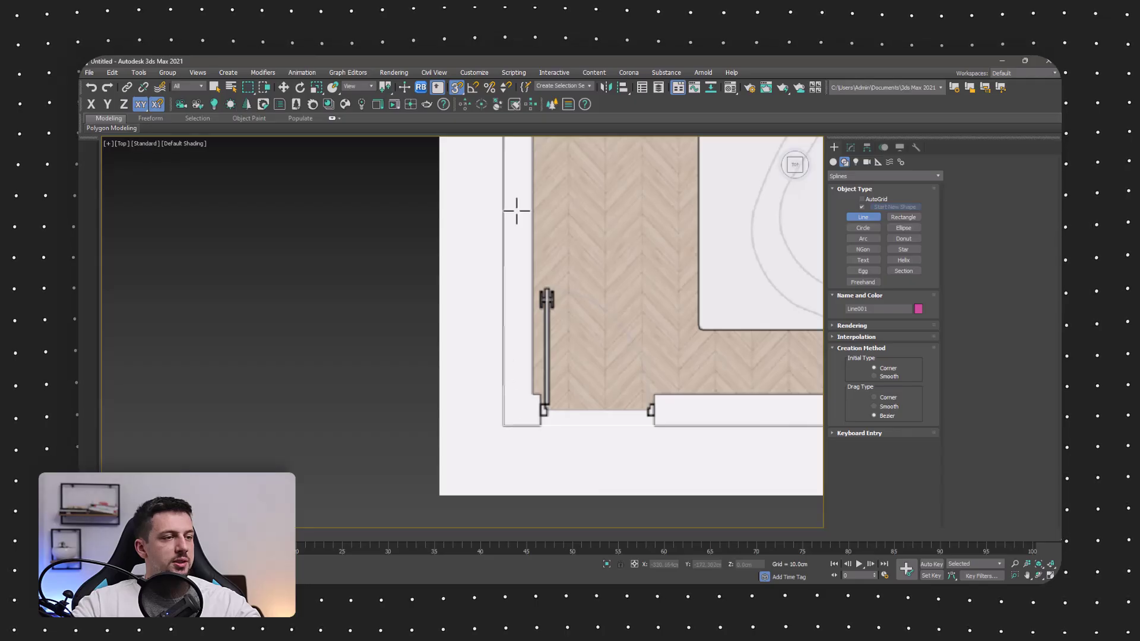
middle_drag(517, 211, 459, 505)
middle_drag(436, 138, 441, 286)
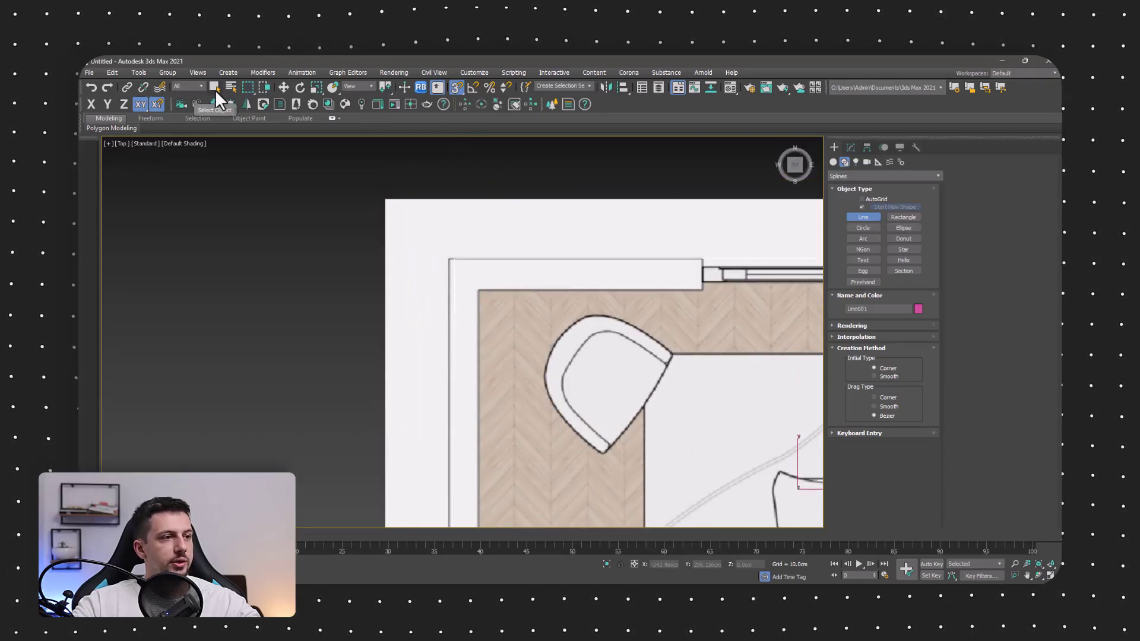
Move the outer outline's misplaced upper-left vertex along X and snap it in line with the lower-left vertex
click(845, 147)
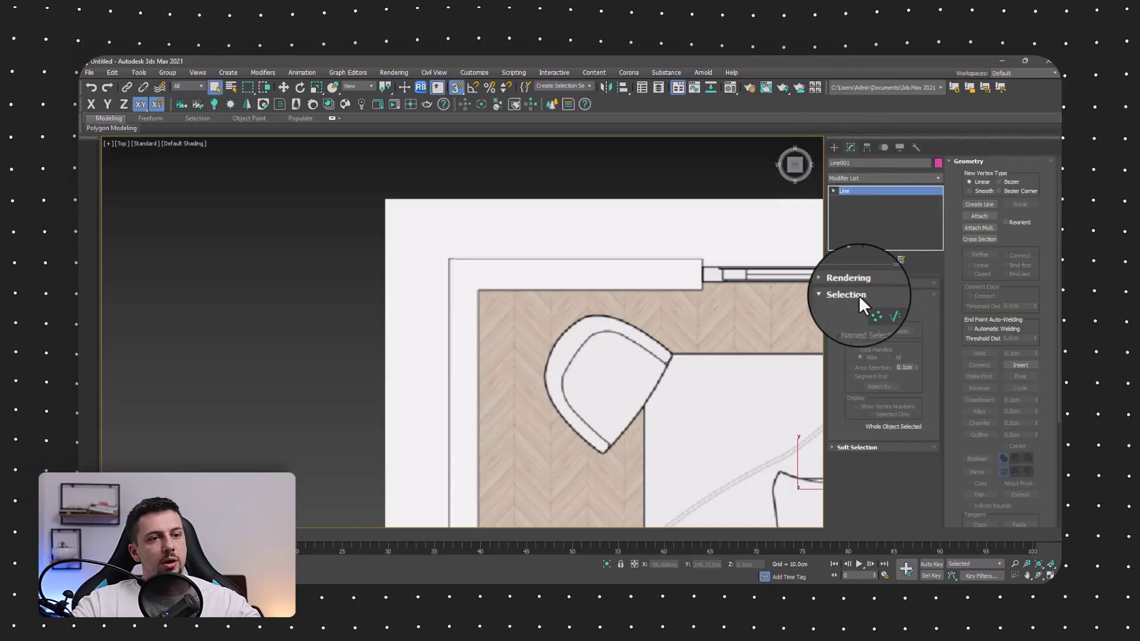
click(437, 247)
scroll(476, 199, down, 5)
key(w)
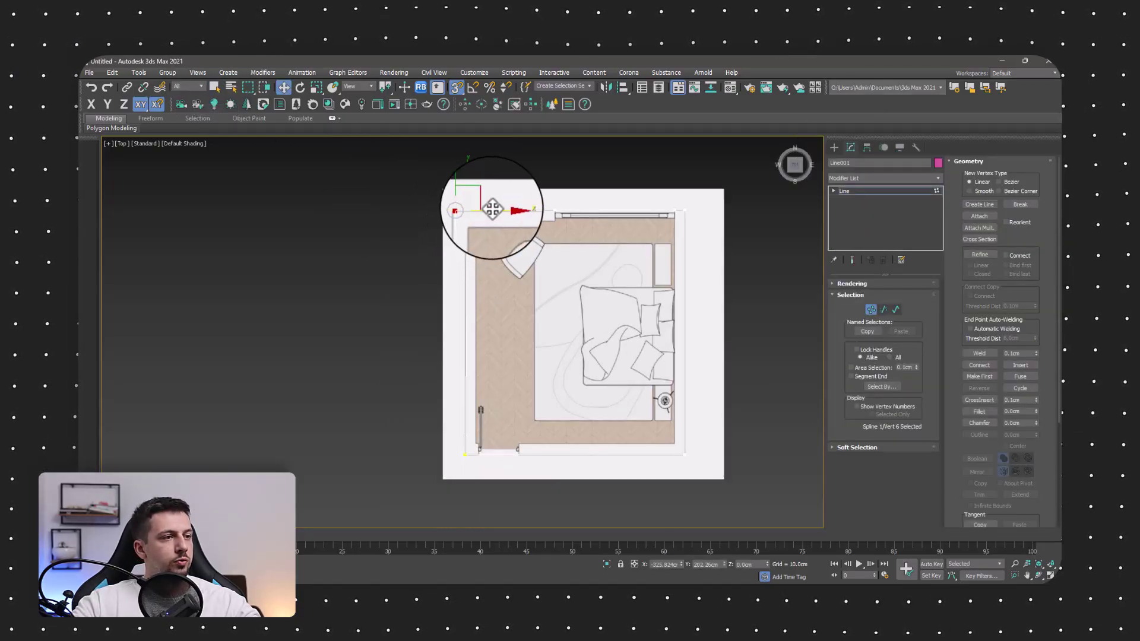
drag(494, 209, 466, 454)
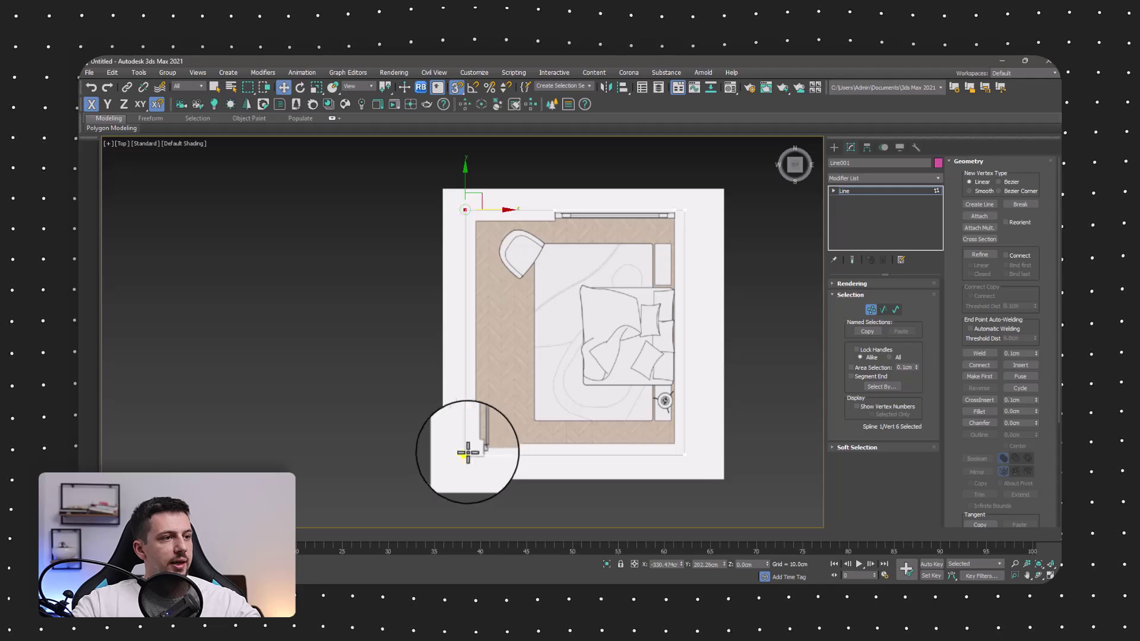
click(387, 268)
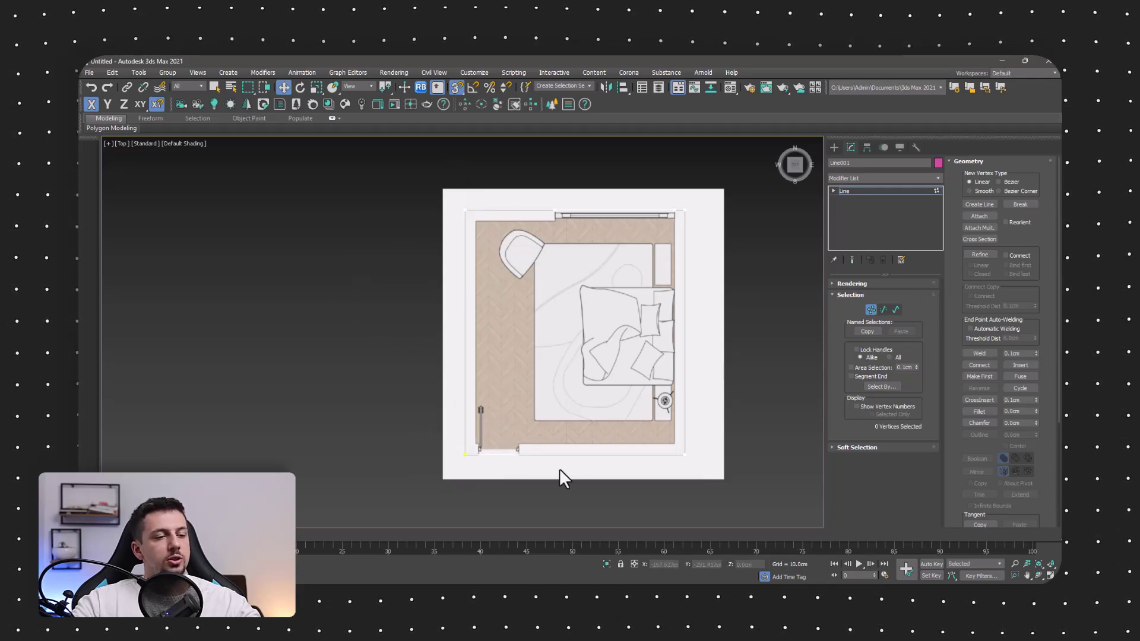
Create a line within the same spline object, tracing the lower wall's inner edge from the lower-left to the lower-right room corner
scroll(486, 430, up, 5)
scroll(485, 430, down, 5)
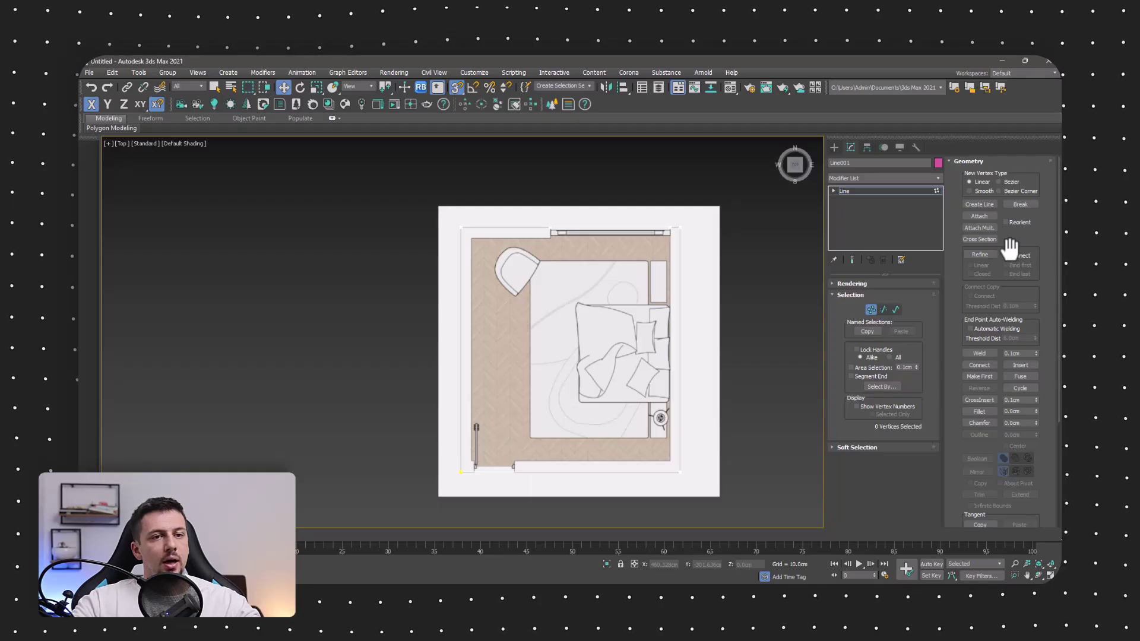
click(985, 207)
scroll(472, 461, up, 8)
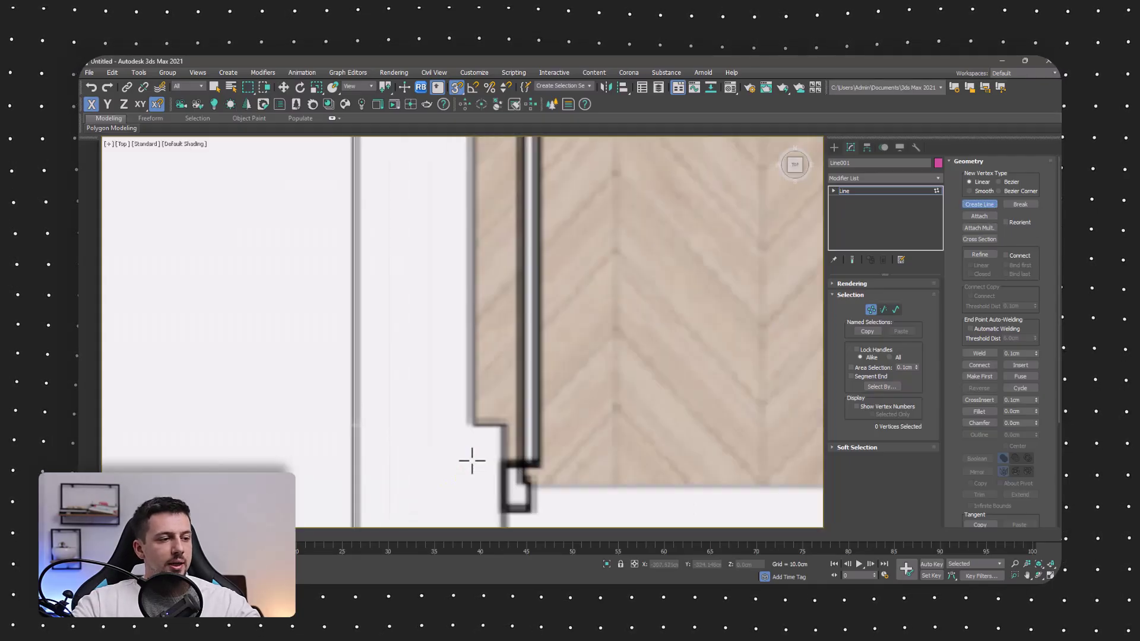
click(472, 425)
scroll(473, 425, down, 8)
scroll(557, 439, up, 8)
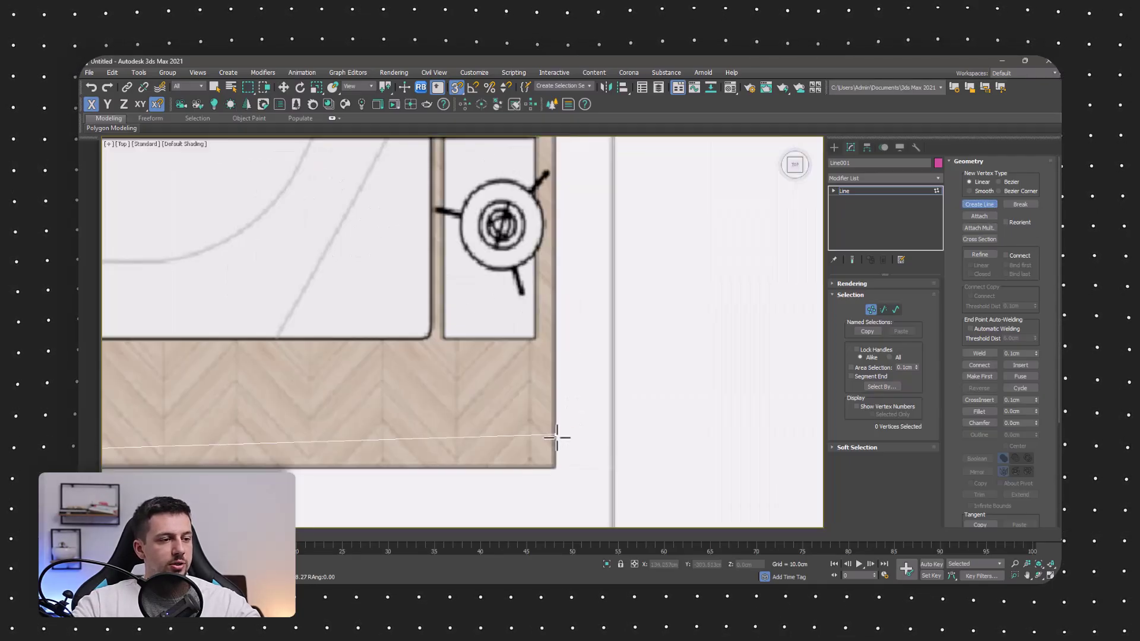
Continue the inner outline up the right wall and across the window opening to its left side
scroll(556, 468, down, 8)
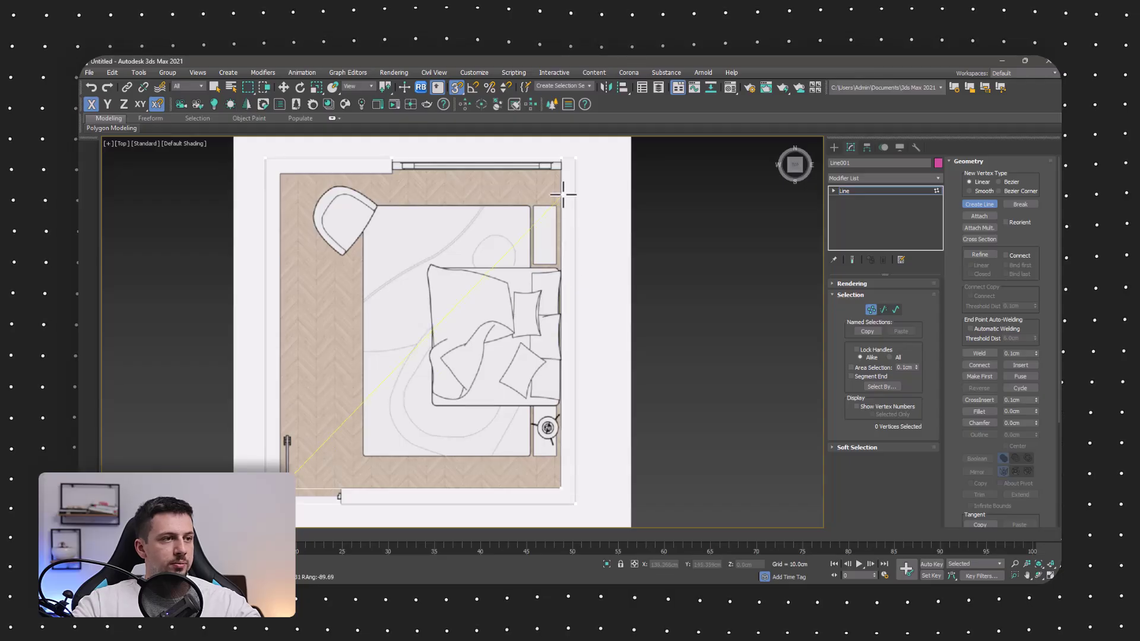
scroll(562, 184, up, 8)
scroll(559, 292, up, 2)
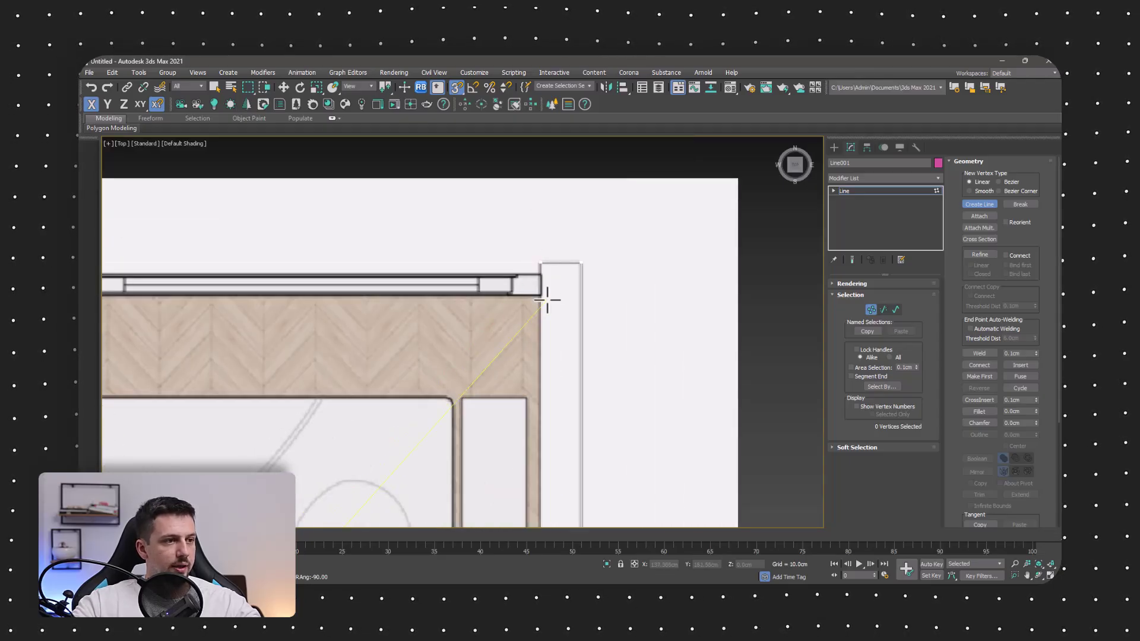
scroll(559, 294, down, 3)
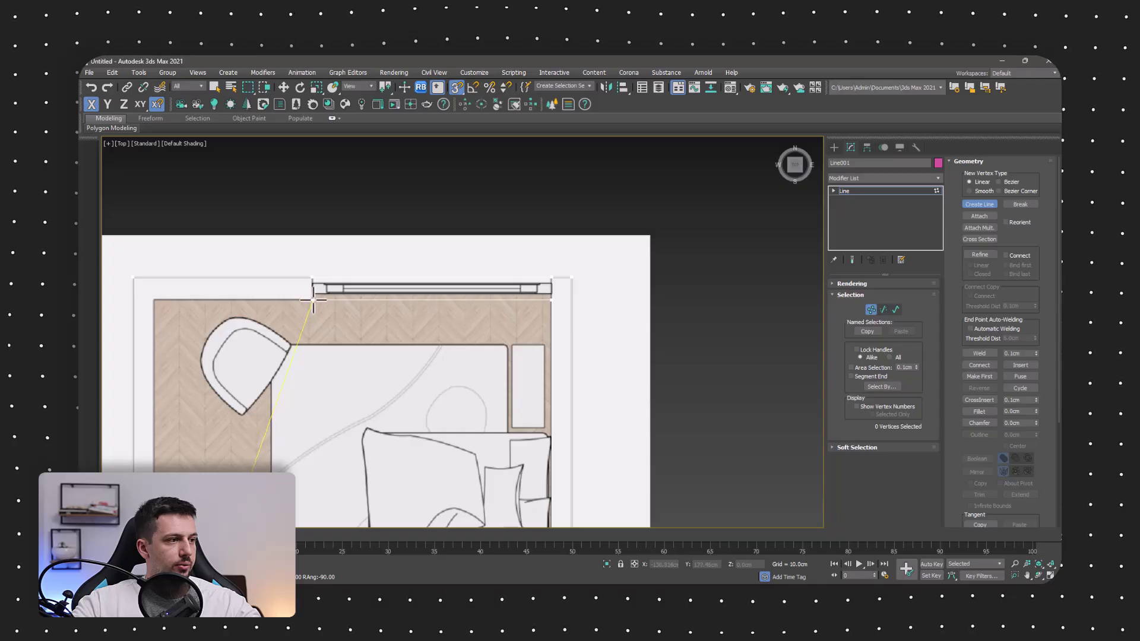
scroll(314, 300, down, 4)
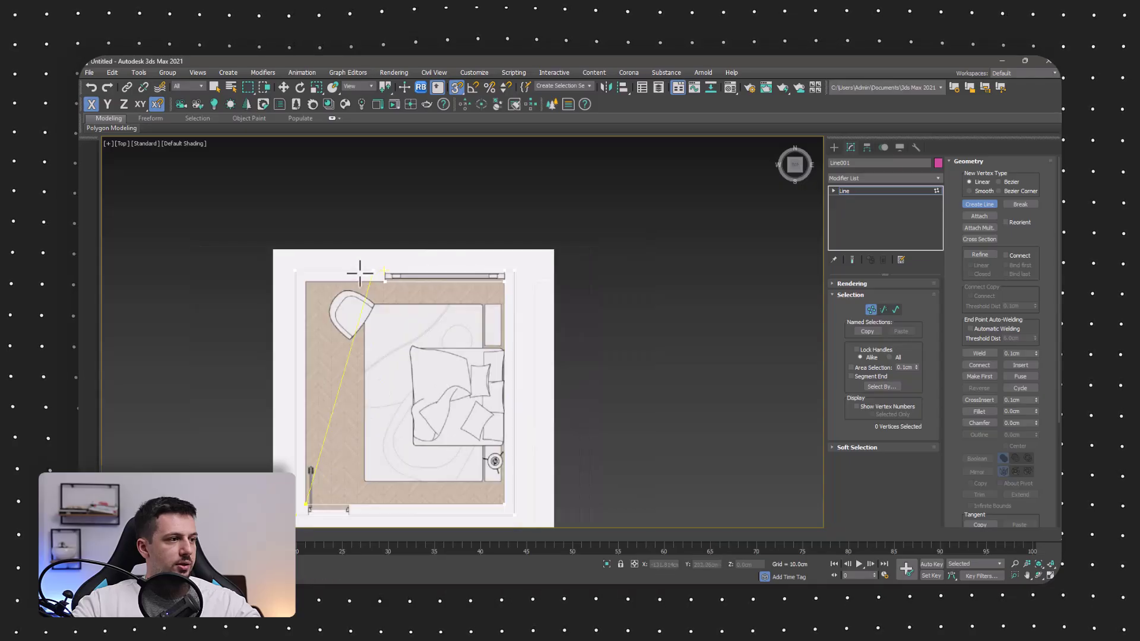
Trace the inner outline through the upper-left room corner and down the left wall, and close it at its starting point
click(306, 284)
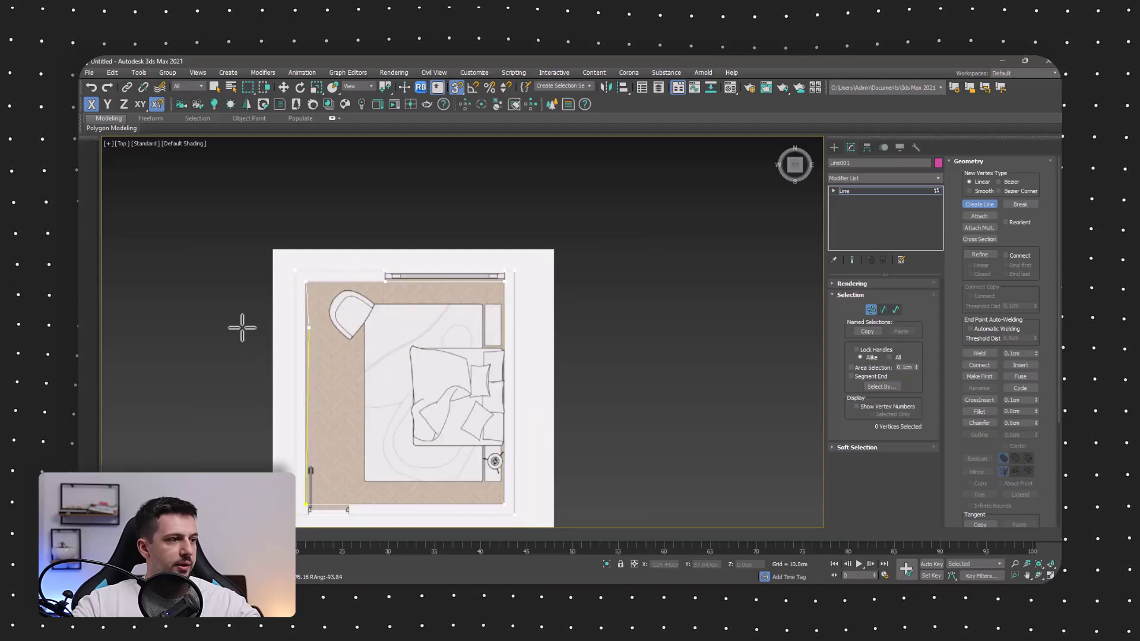
click(307, 506)
click(558, 329)
scroll(505, 274, up, 8)
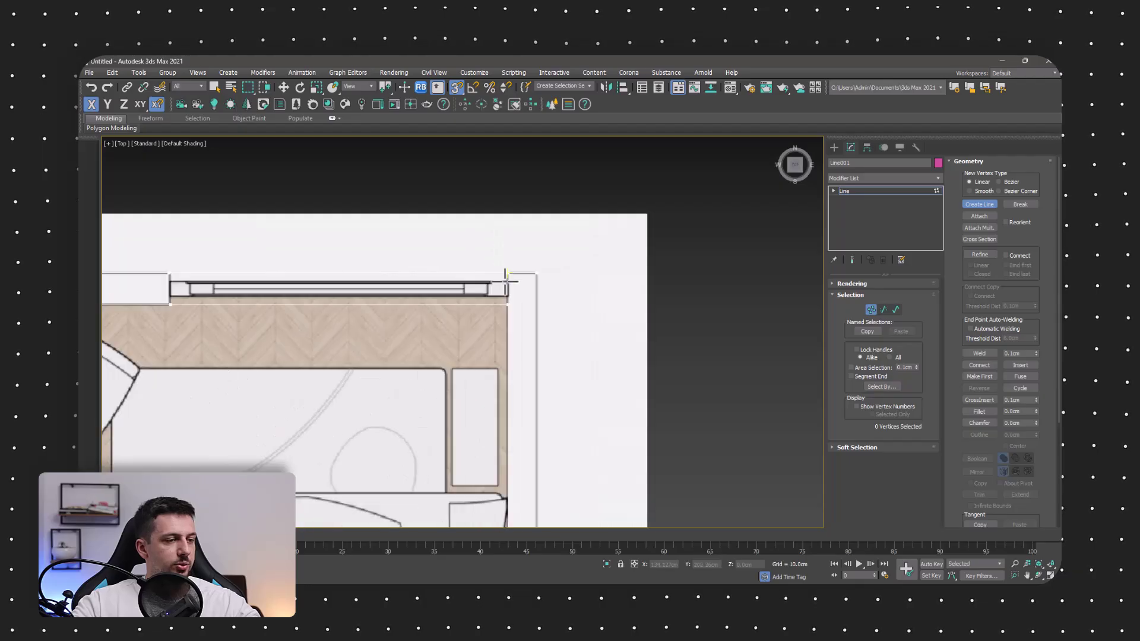
middle_drag(548, 302, 609, 194)
scroll(606, 191, down, 8)
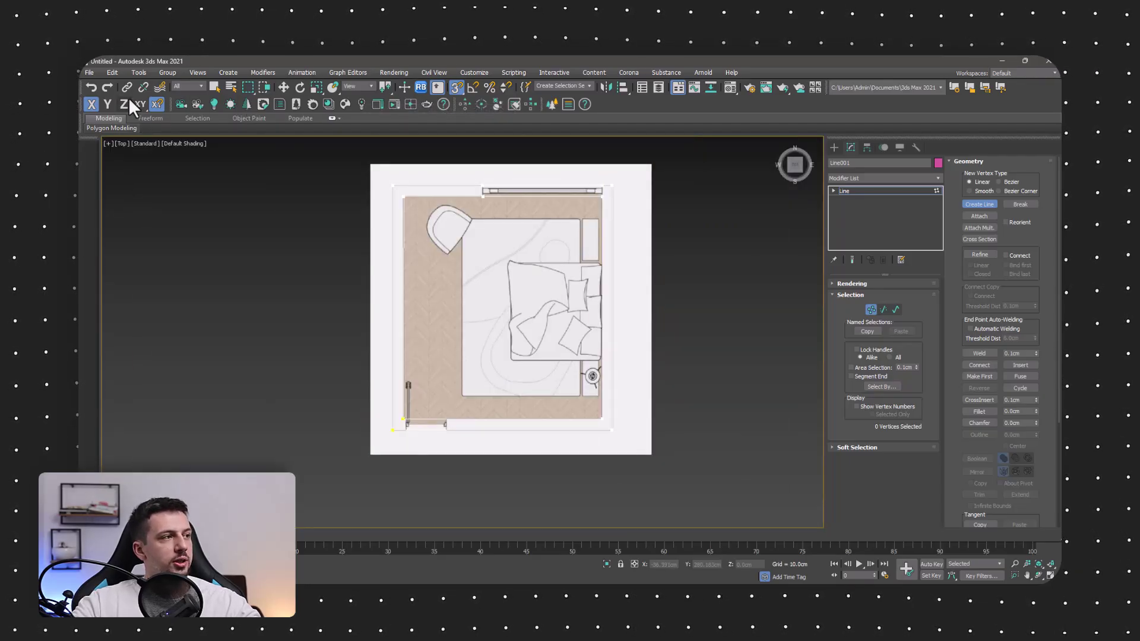
Select the inner outline's upper-right vertex and snap it along X in line with the lower-right inner vertex
scroll(603, 193, up, 3)
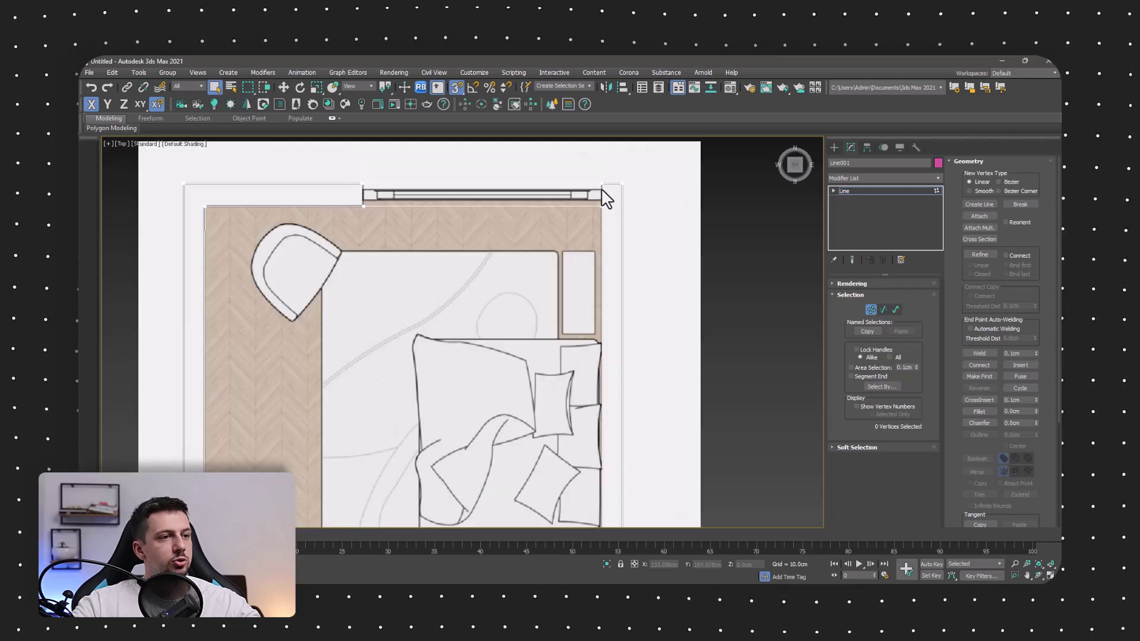
scroll(591, 199, down, 5)
scroll(580, 374, up, 5)
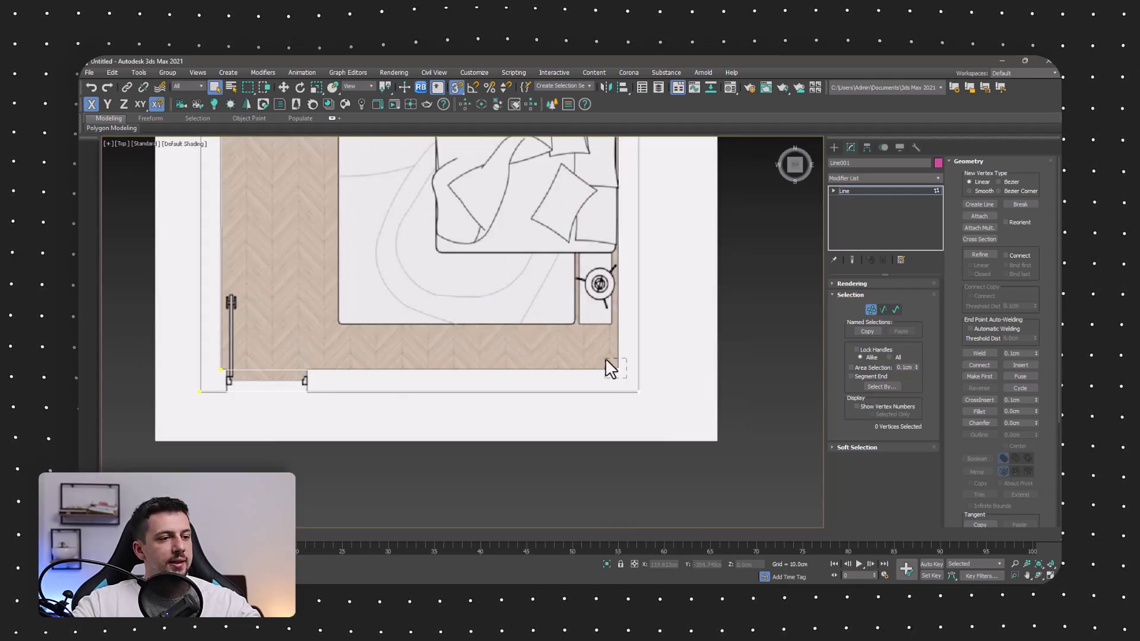
scroll(600, 350, down, 5)
scroll(578, 270, up, 6)
click(576, 177)
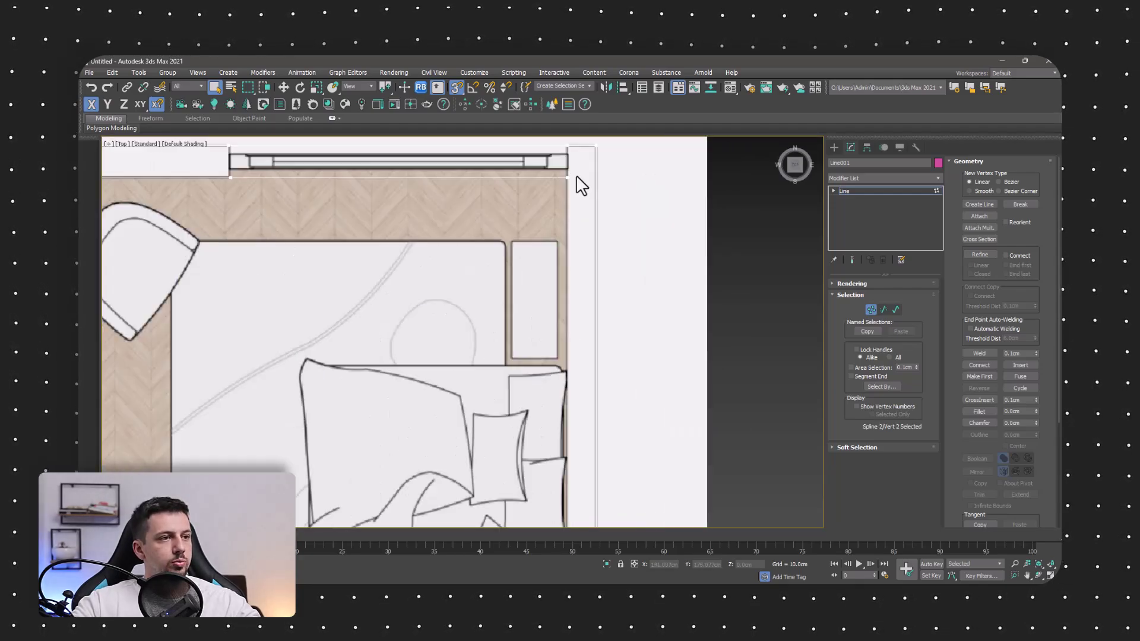
middle_drag(576, 177, 575, 175)
drag(542, 162, 586, 194)
scroll(579, 196, down, 4)
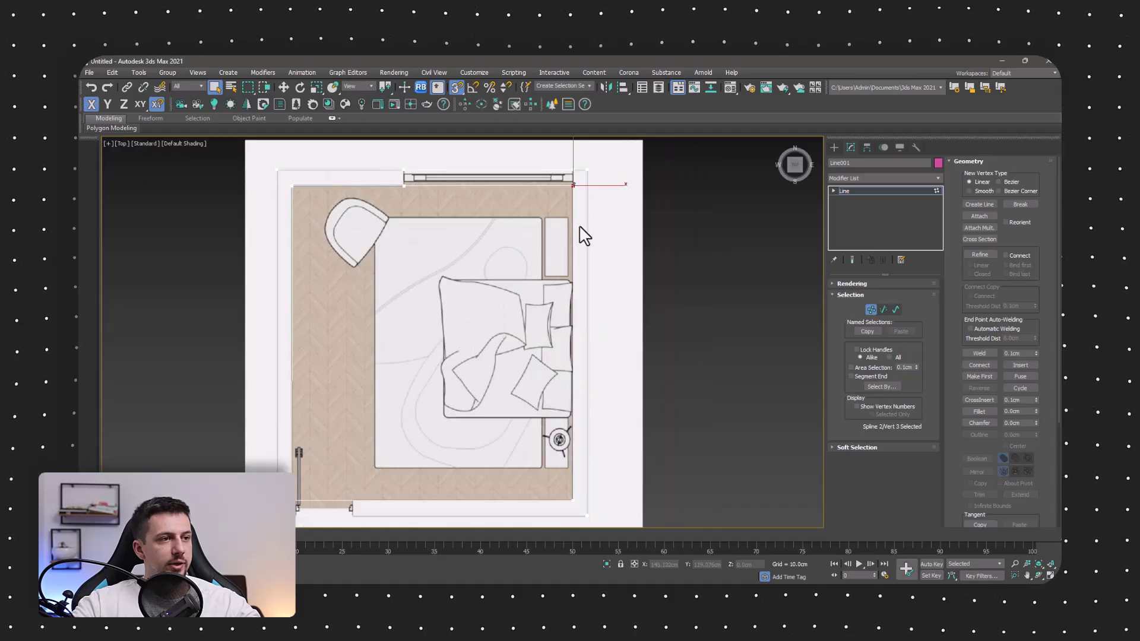
middle_drag(577, 249, 570, 211)
middle_drag(554, 274, 549, 294)
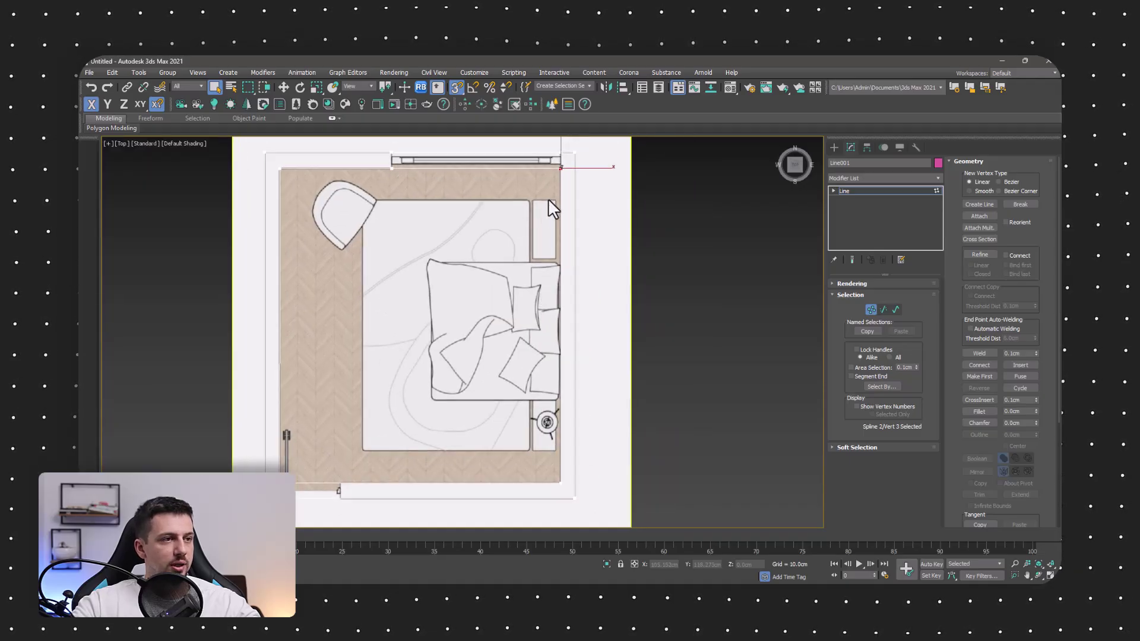
key(w)
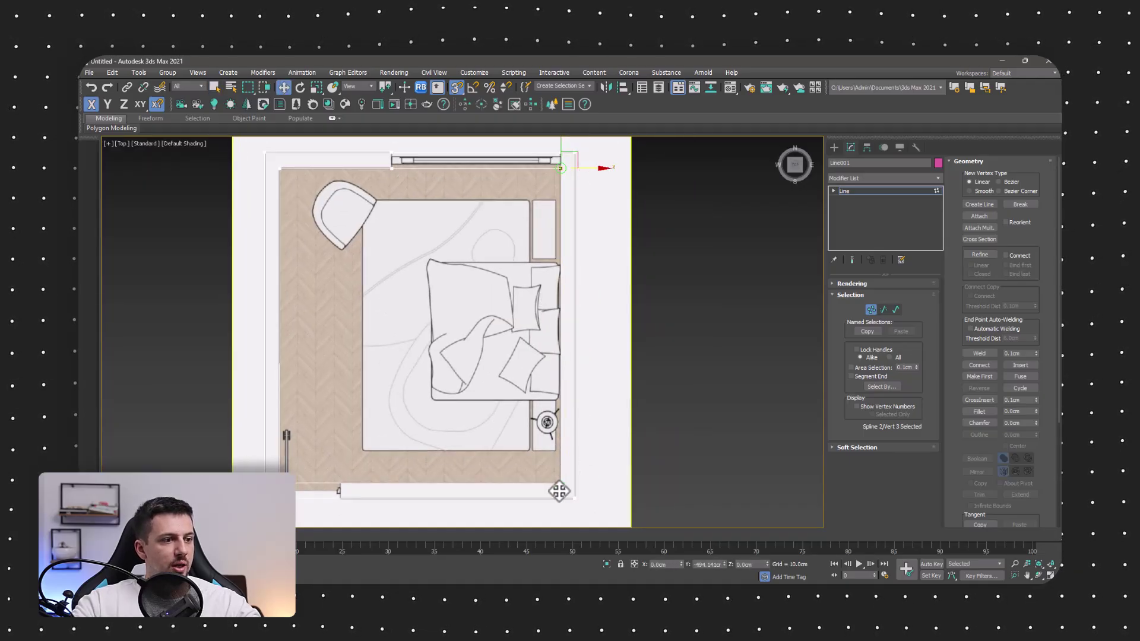
Align the inner outline's upper-right vertex along X with the window opening's right edge, and snap the lower-right vertex in line with it
middle_drag(454, 216, 468, 278)
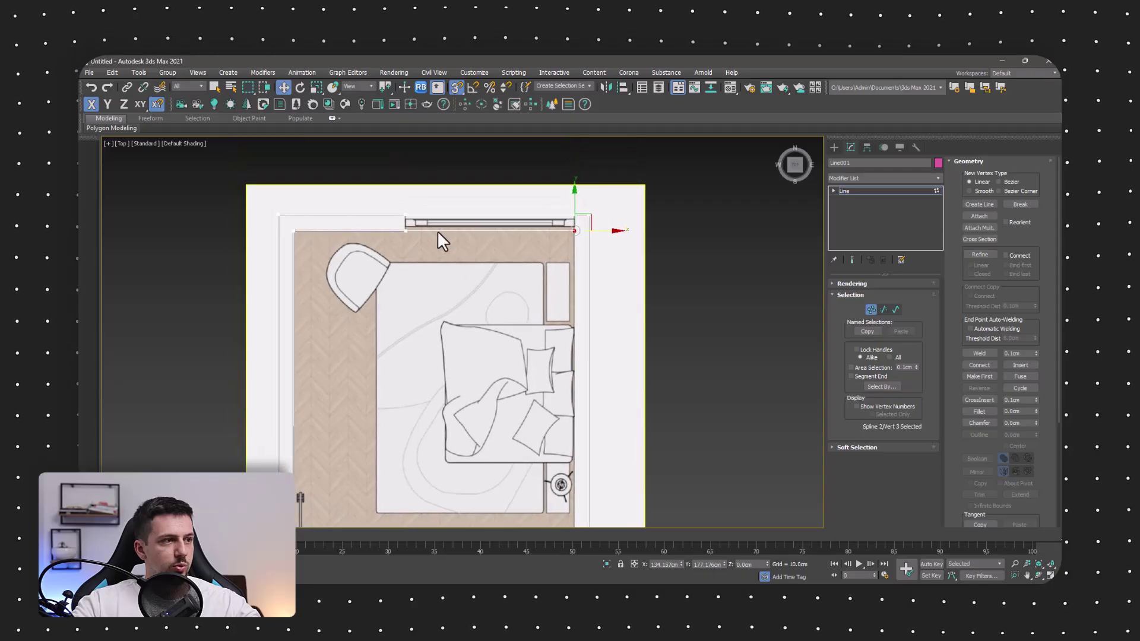
scroll(437, 231, up, 2)
scroll(451, 207, down, 2)
scroll(573, 285, up, 5)
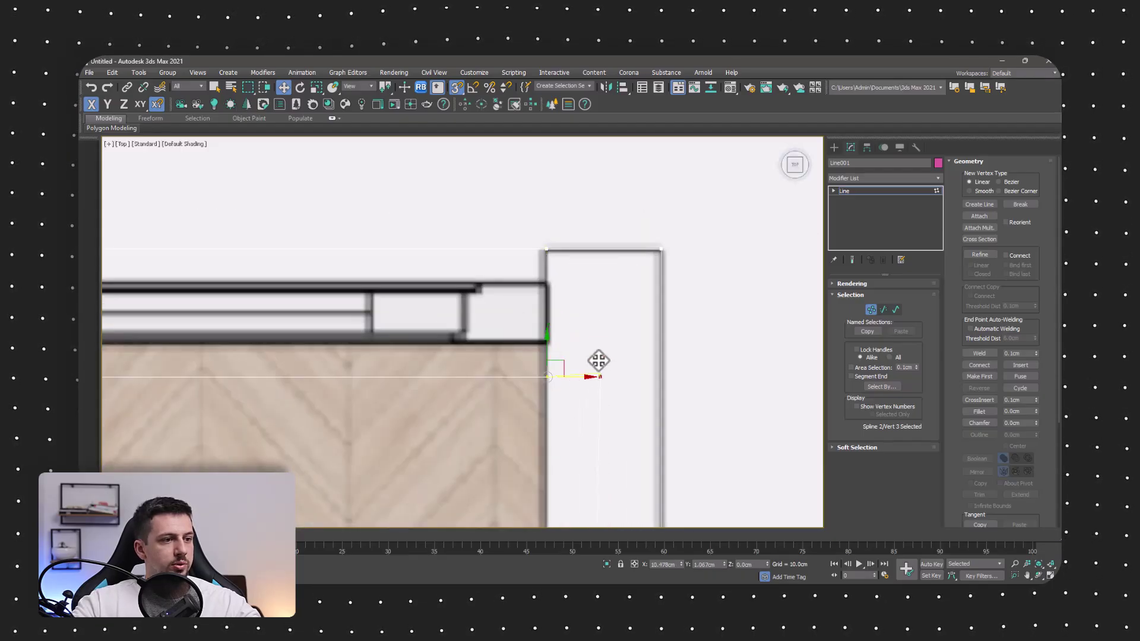
scroll(552, 254, down, 5)
scroll(550, 433, up, 6)
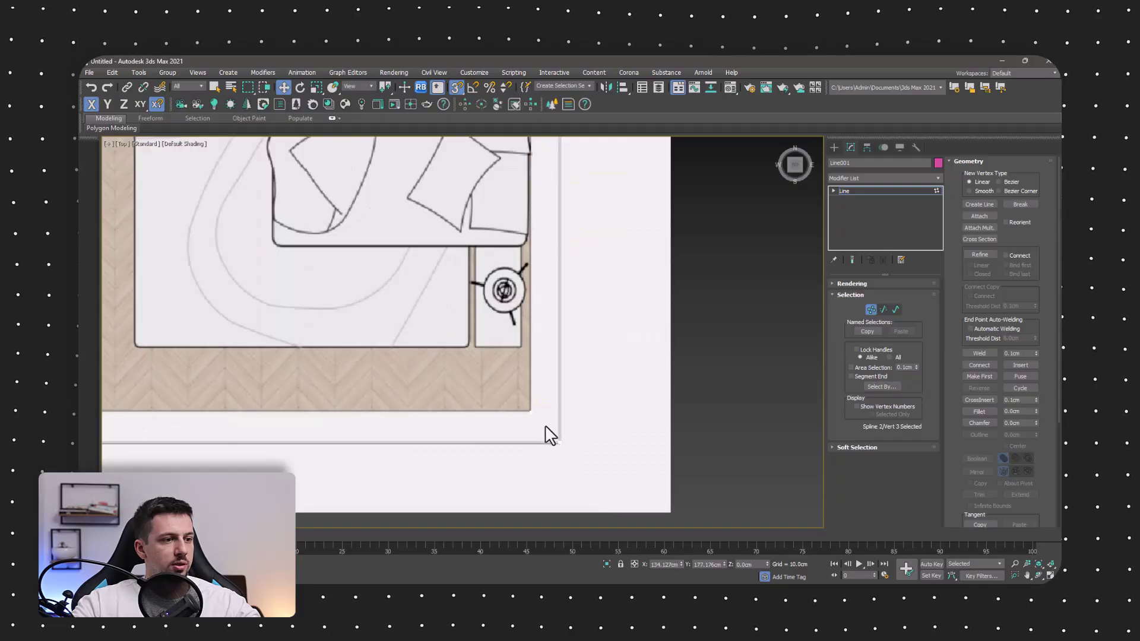
drag(515, 397, 550, 433)
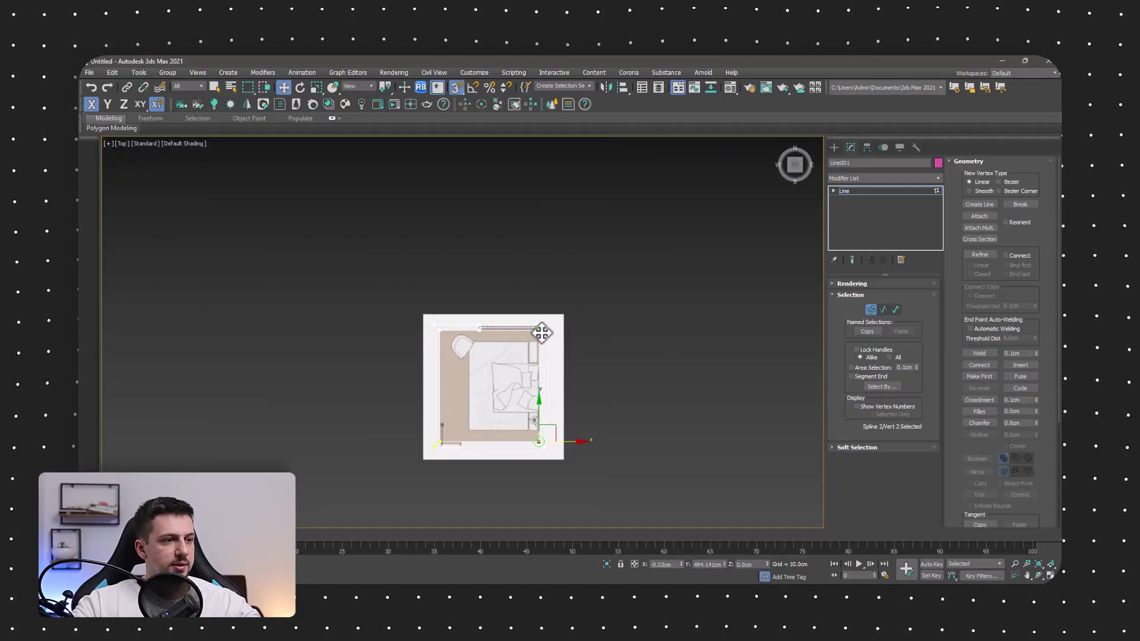
click(539, 332)
Align the inner vertex at the window opening's left side along X with the opening's edge, and select the upper-left inner corner vertex
scroll(534, 333, up, 10)
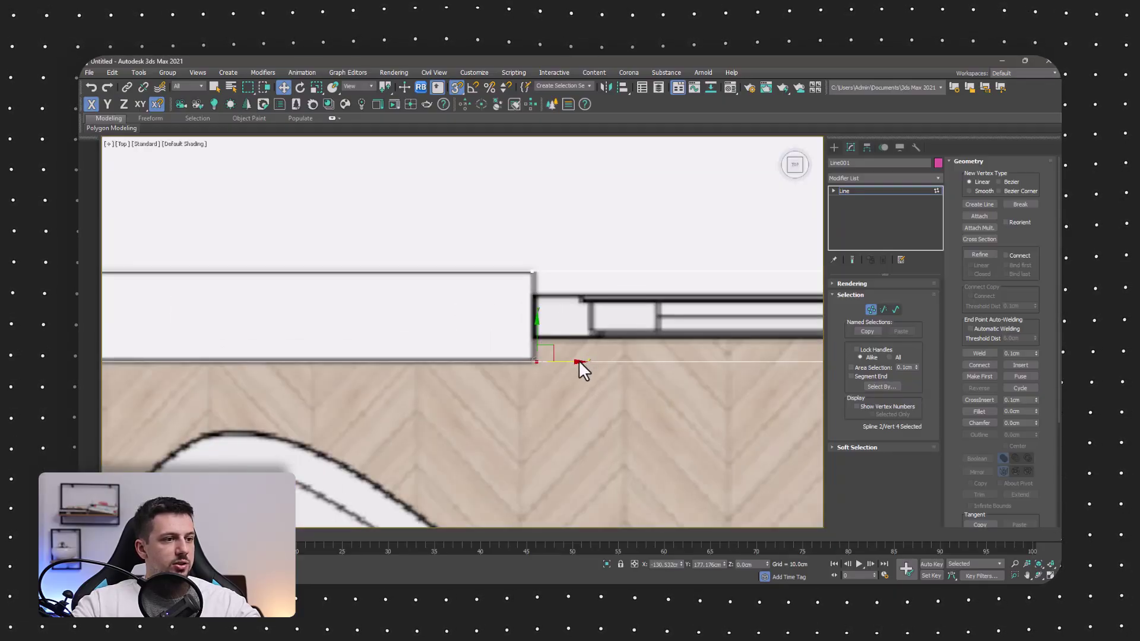
scroll(598, 297, down, 10)
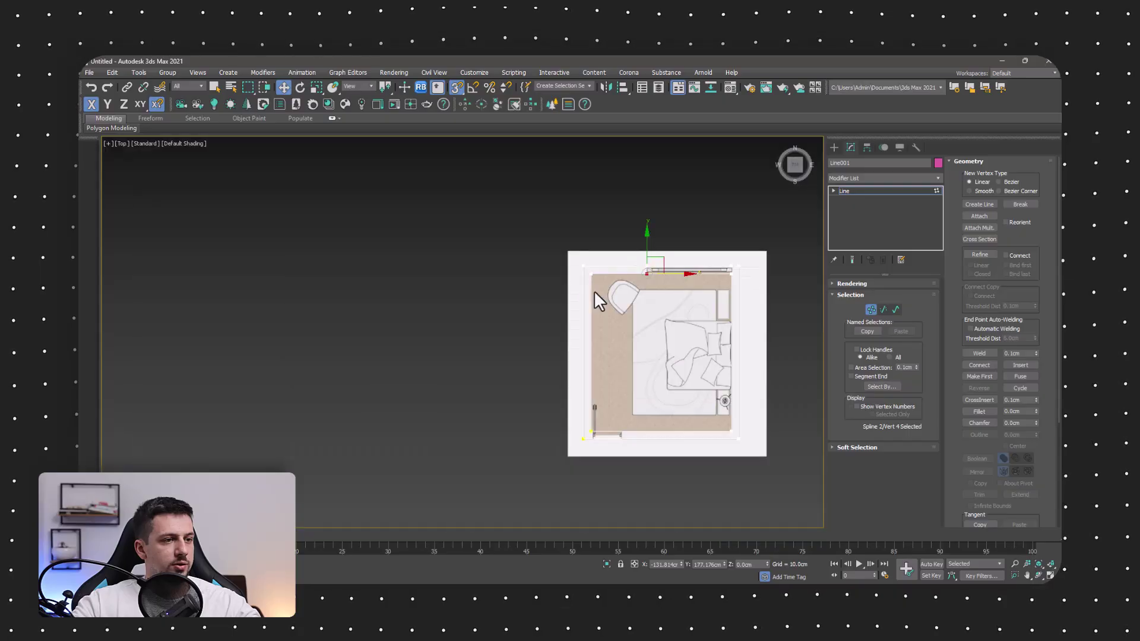
scroll(590, 234, up, 9)
click(573, 207)
scroll(574, 229, down, 5)
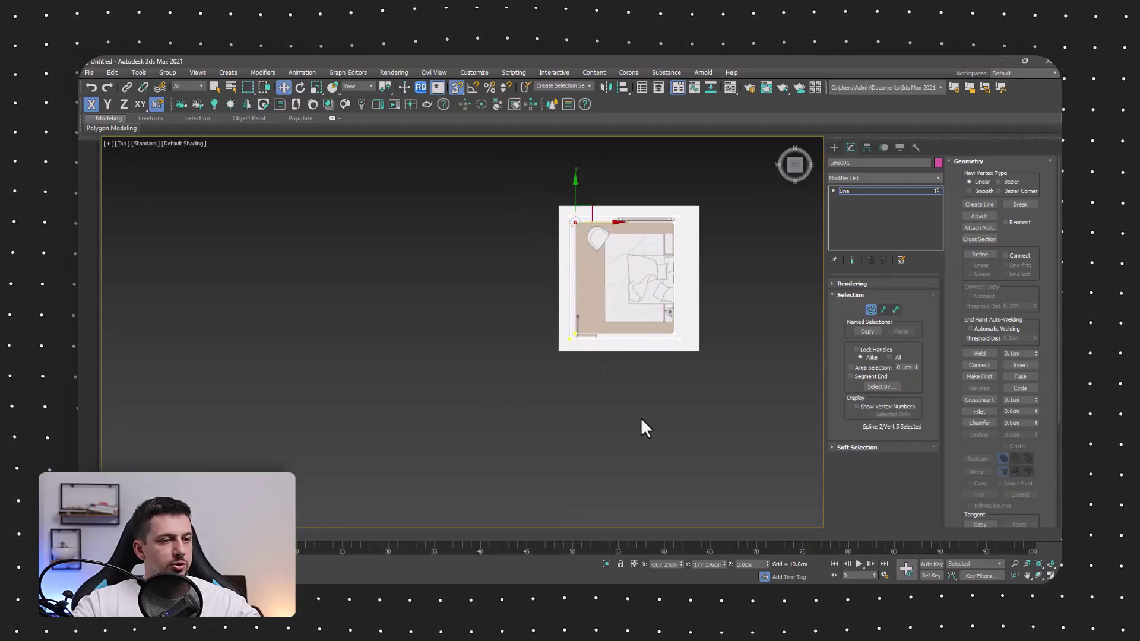
Apply an Extrude modifier to the wall outlines with an amount of 280 cm and view the walls in perspective
click(835, 148)
scroll(683, 240, up, 3)
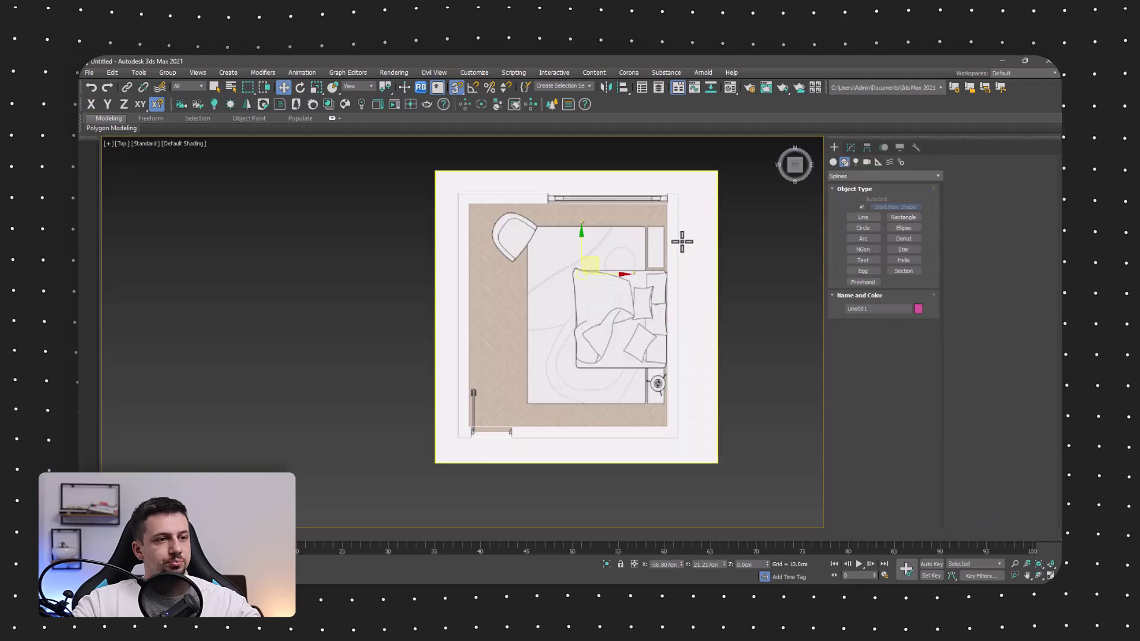
click(849, 147)
click(861, 176)
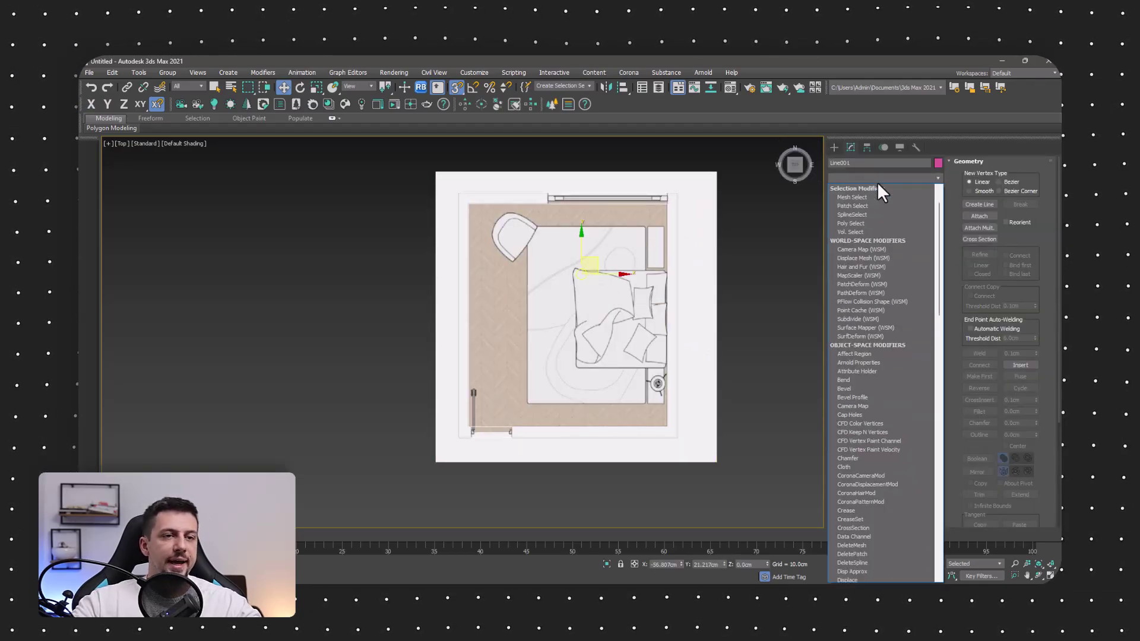
key(e)
click(865, 233)
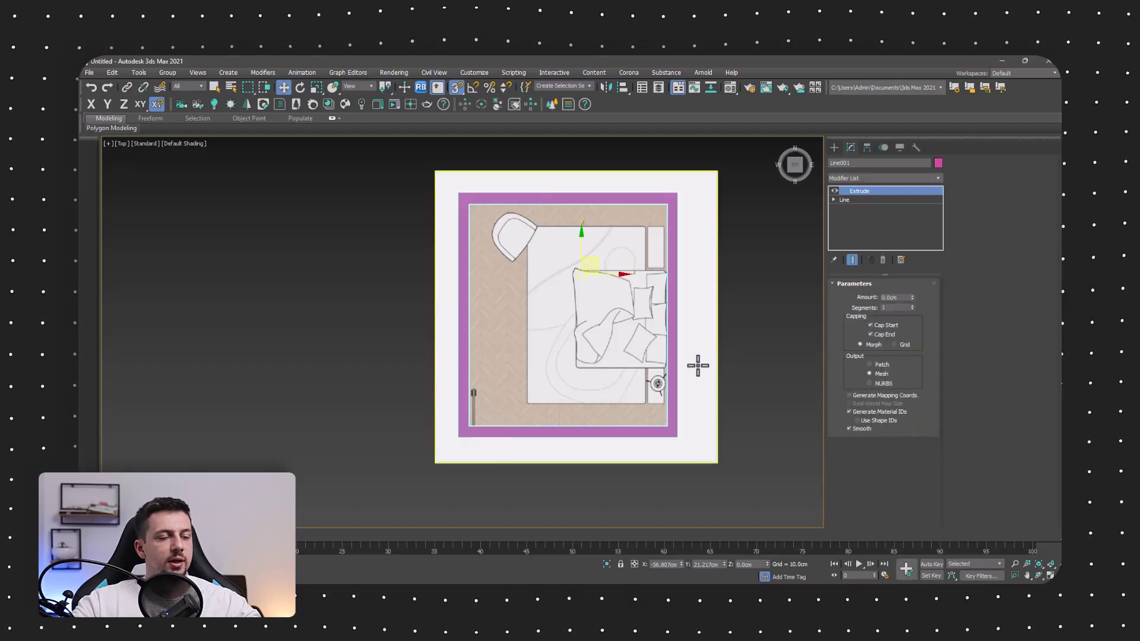
middle_drag(481, 323, 474, 324)
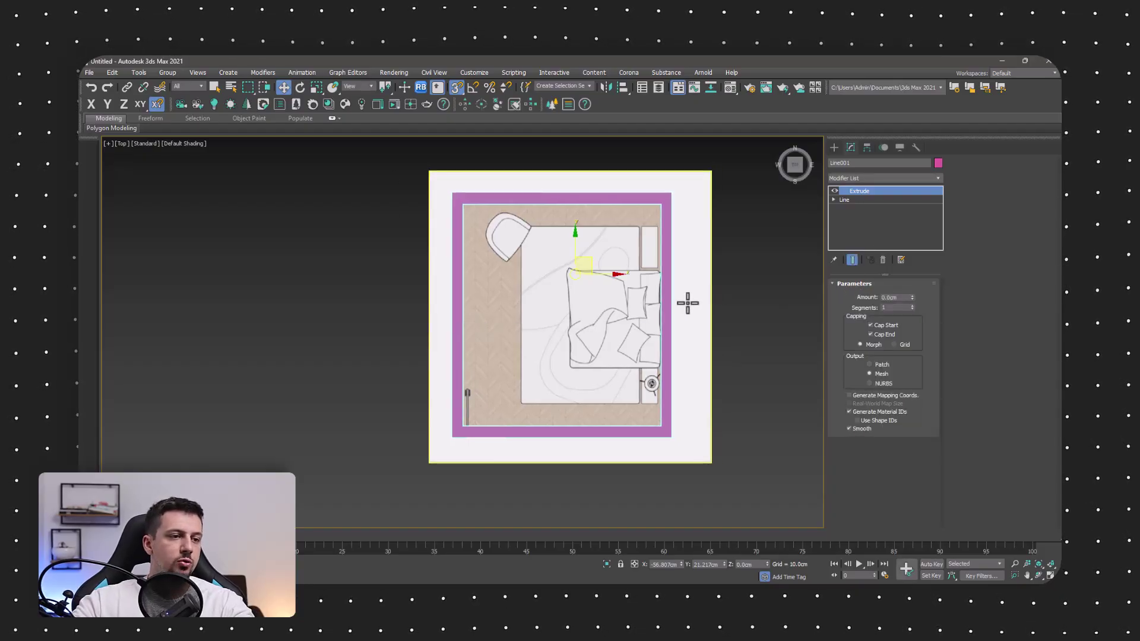
key(p)
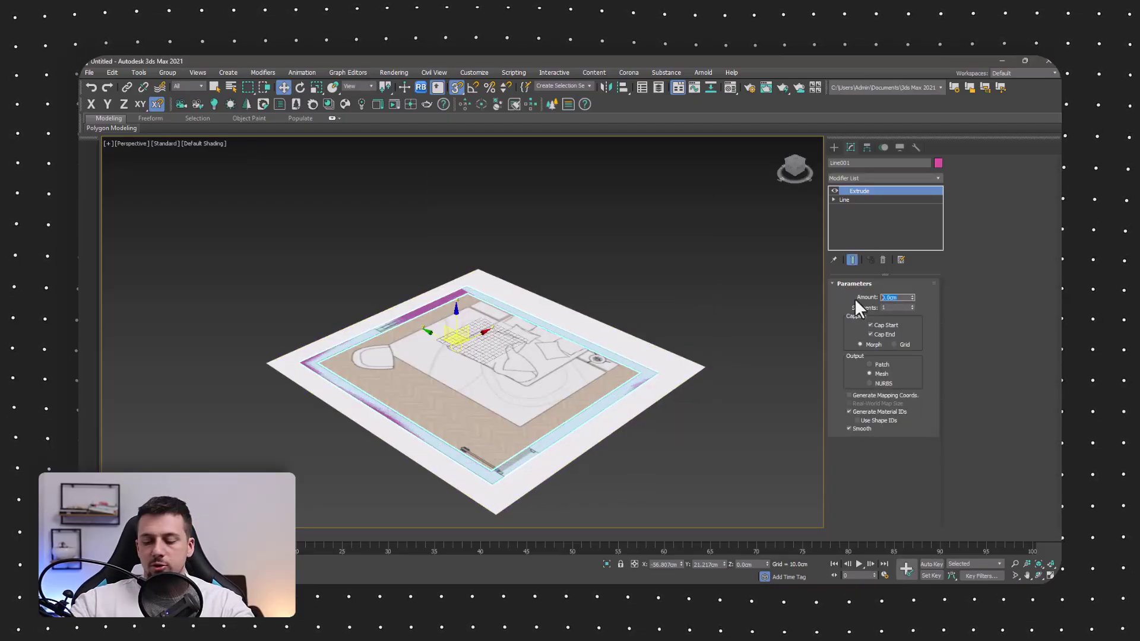
text(280)
key(Return)
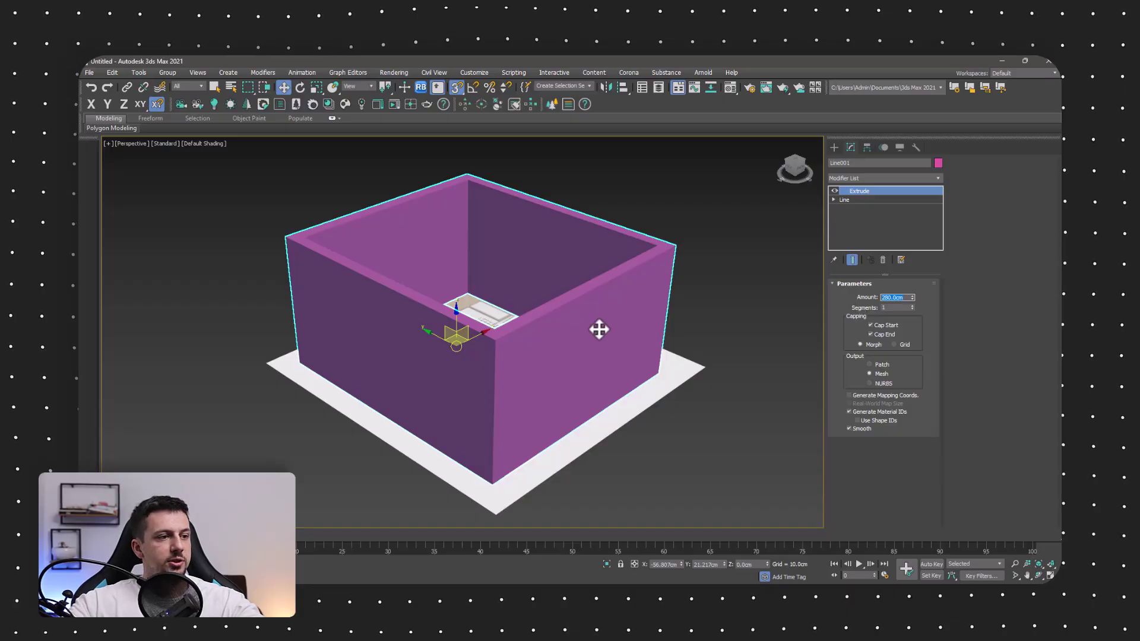
Display the extruded walls with Wireframe Override in the perspective view
alt+middle_drag(599, 329, 513, 259)
scroll(400, 255, up, 5)
middle_drag(400, 255, 482, 276)
scroll(486, 255, down, 7)
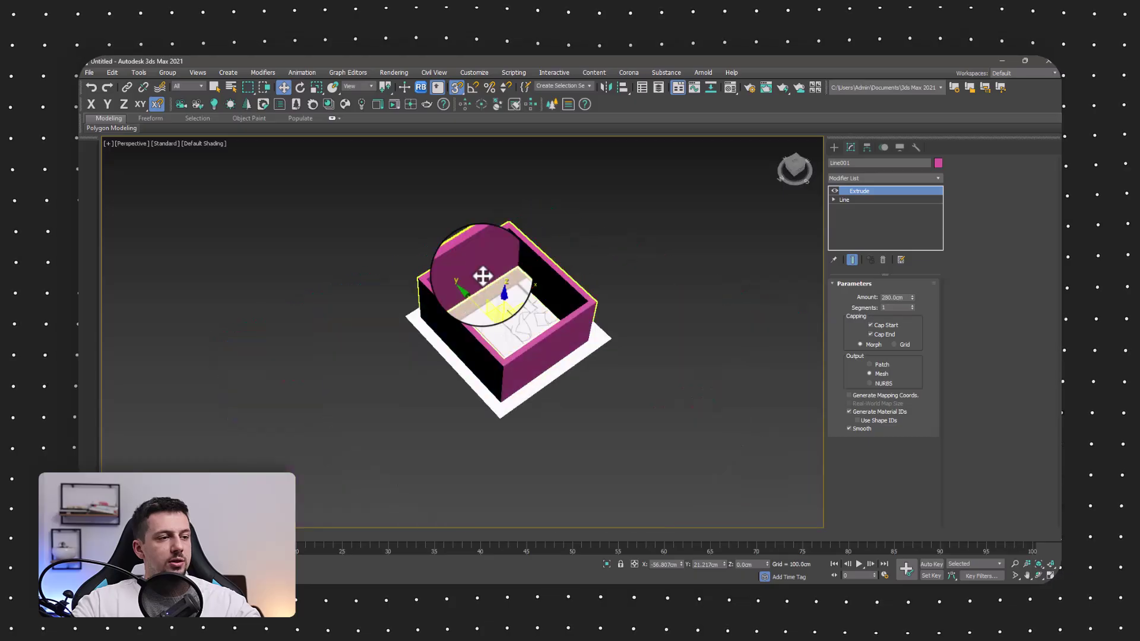
scroll(482, 275, up, 6)
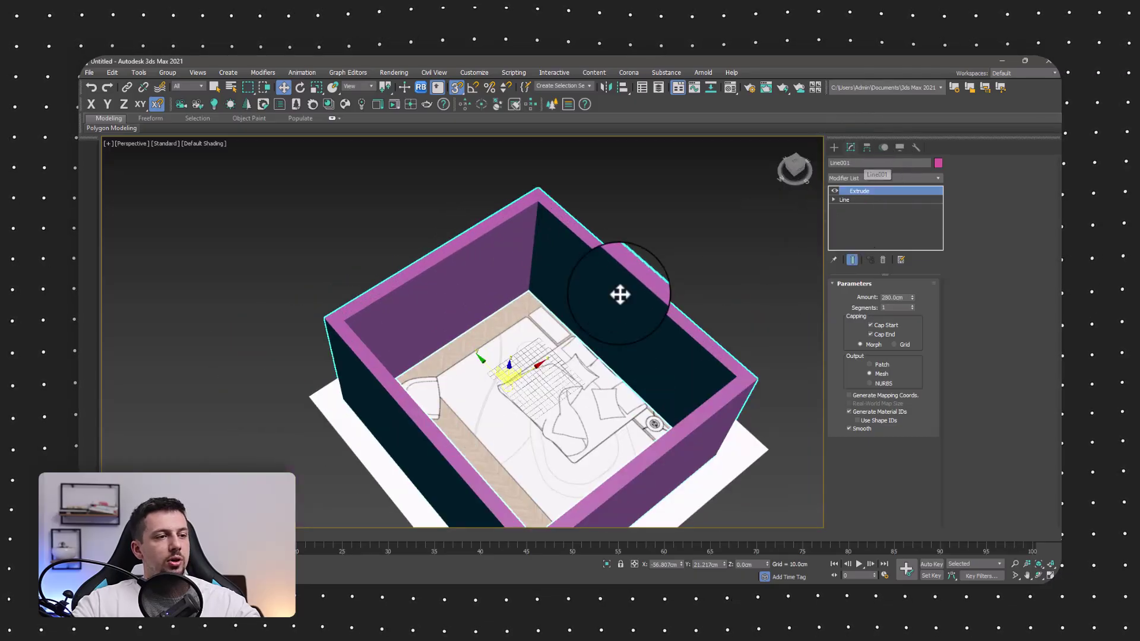
click(204, 144)
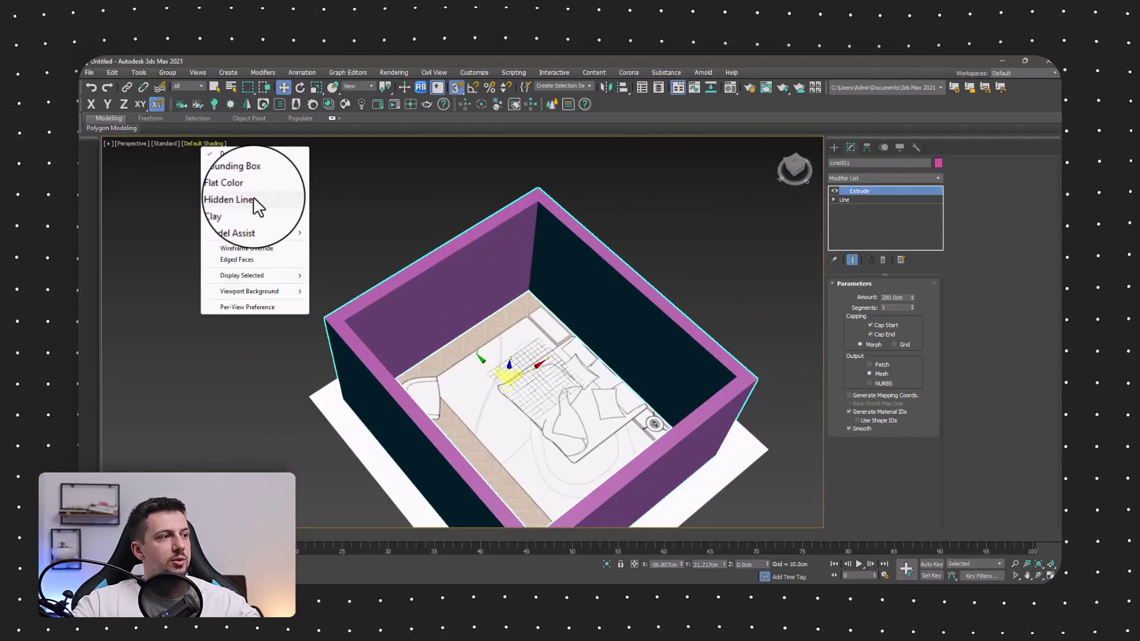
click(247, 248)
mouse_move(582, 356)
alt+middle_down()
mouse_move(536, 310)
mouse_move(564, 298)
mouse_move(516, 312)
alt+middle_up()
scroll(534, 312, up, 4)
scroll(517, 312, down, 4)
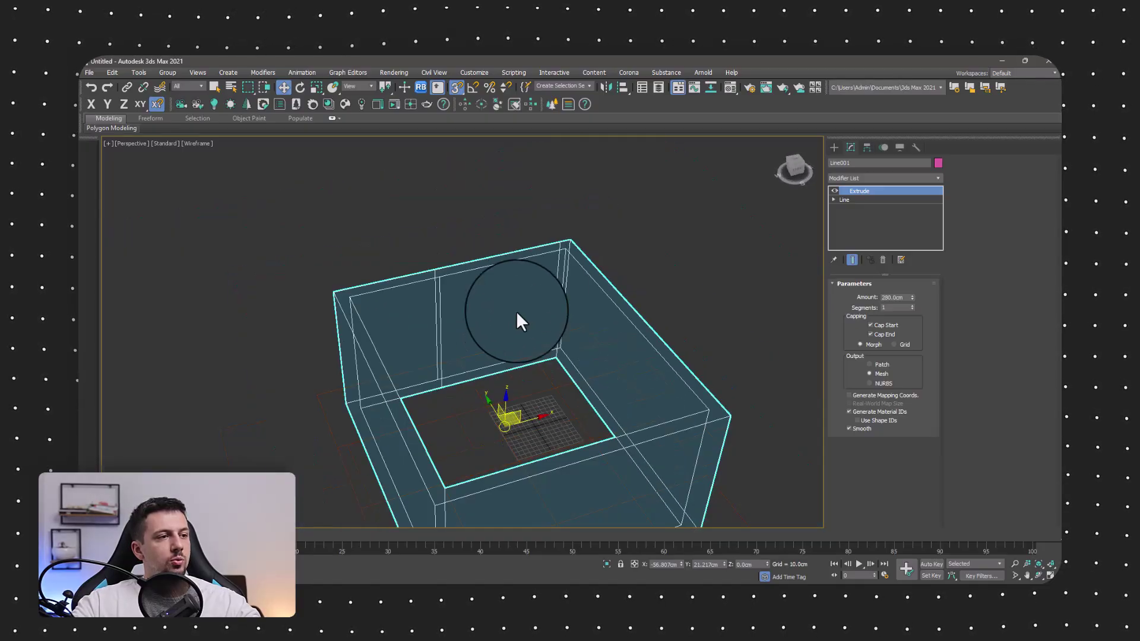
Add an Edit Poly modifier on top of the walls' Extrude modifier
scroll(516, 311, up, 3)
click(859, 177)
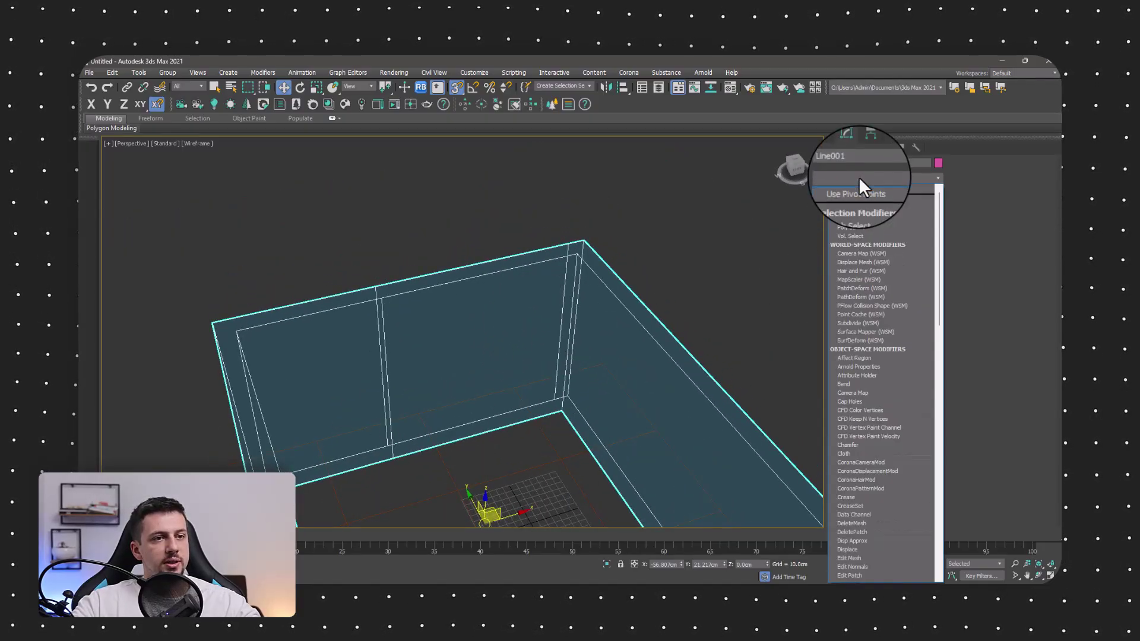
key(e)
click(865, 215)
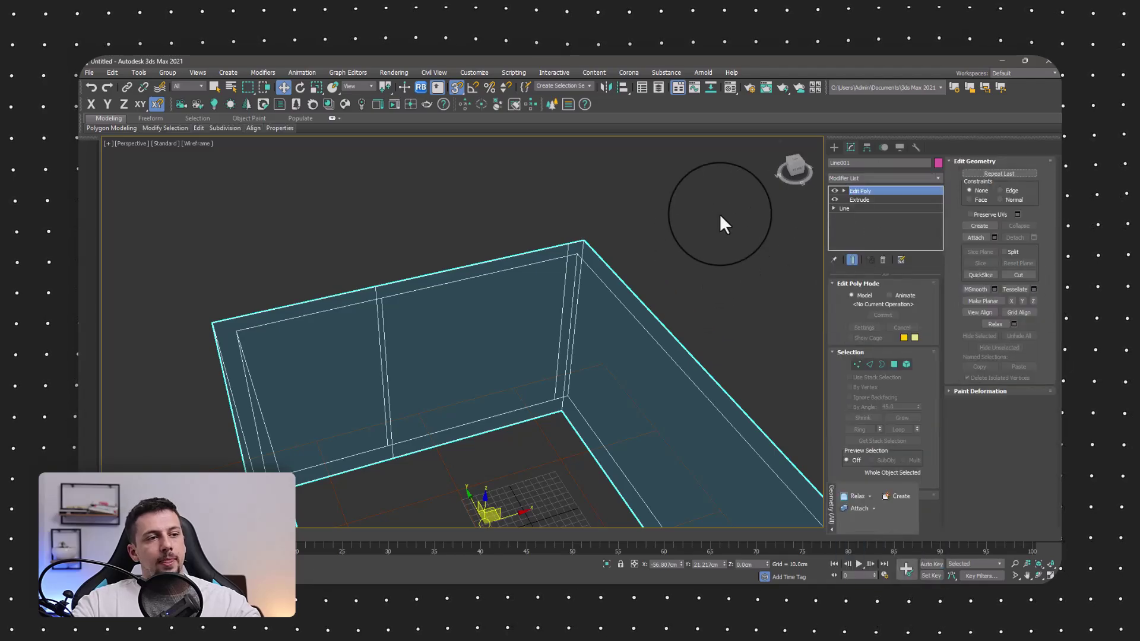
Select the window section's inner and outer wall polygons and bridge them to cut an opening through the wall
click(894, 364)
click(488, 329)
alt+middle_drag(489, 328, 489, 382)
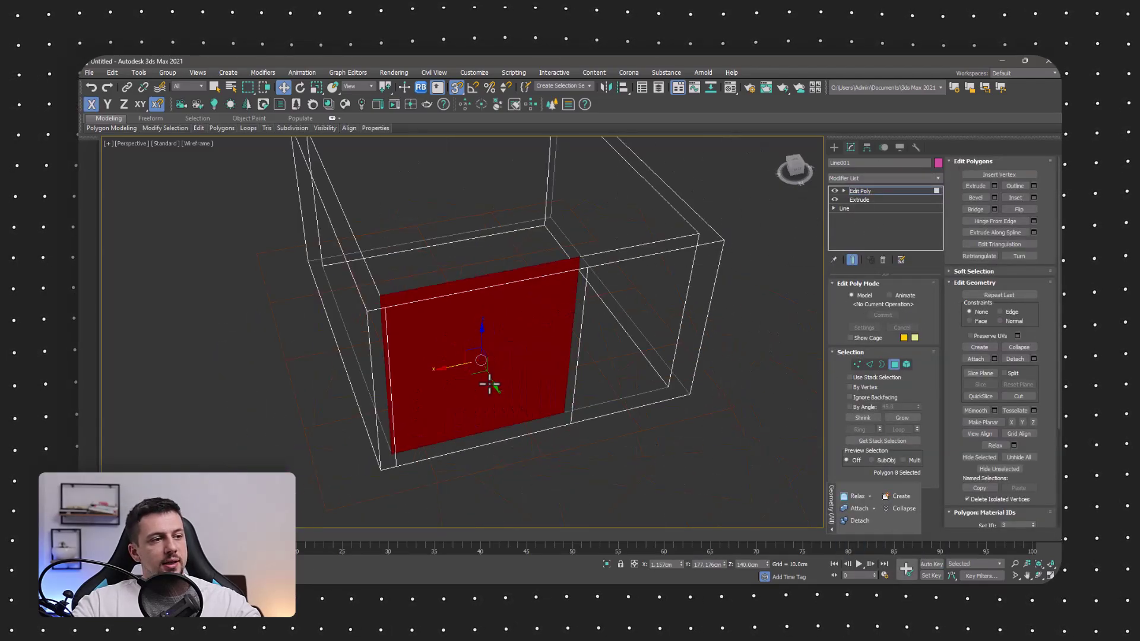
ctrl+click(488, 382)
alt+middle_drag(611, 357, 570, 356)
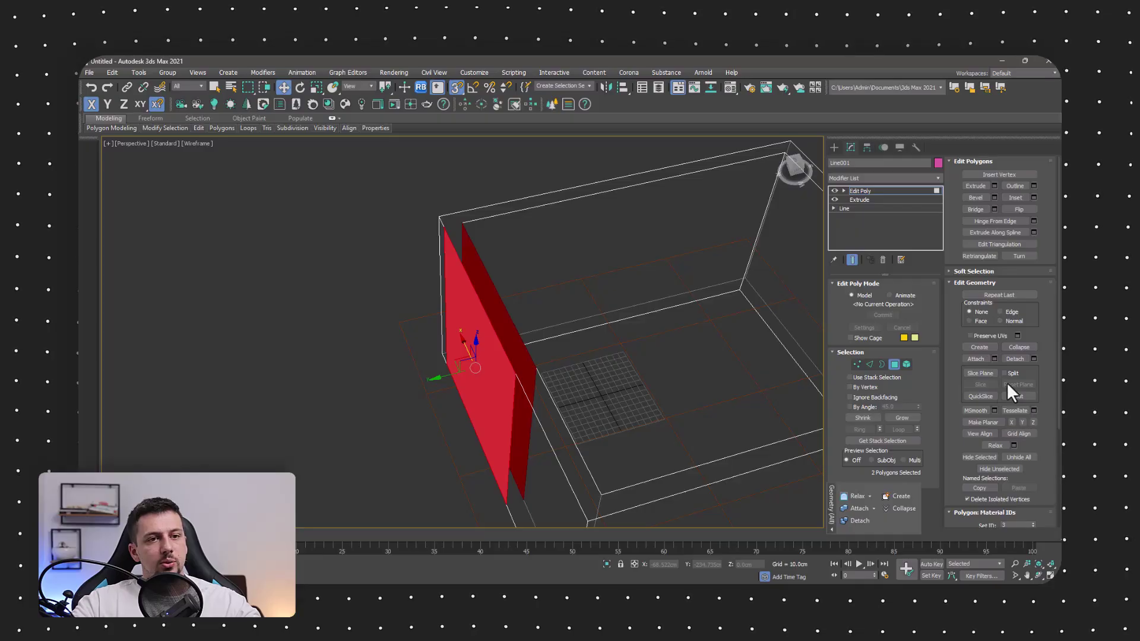
click(978, 209)
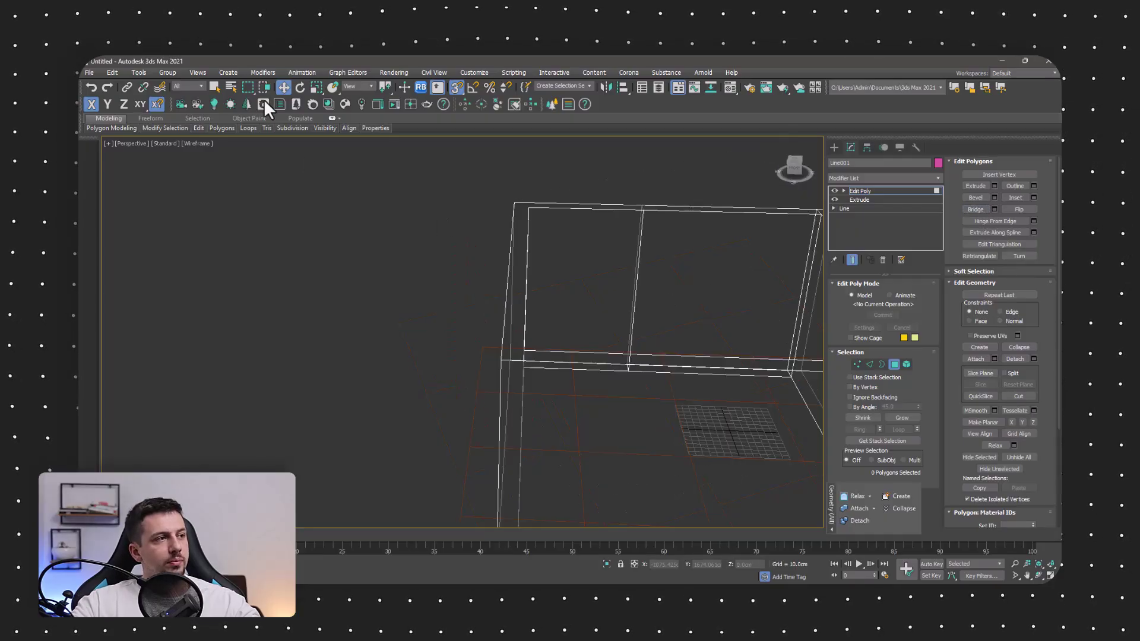
Return the perspective view to Default Shading
alt+middle_drag(327, 276, 181, 165)
click(191, 144)
click(223, 156)
Examine the window opening's edges and the wall's upper and lower faces from inside and outside the room
scroll(602, 351, up, 3)
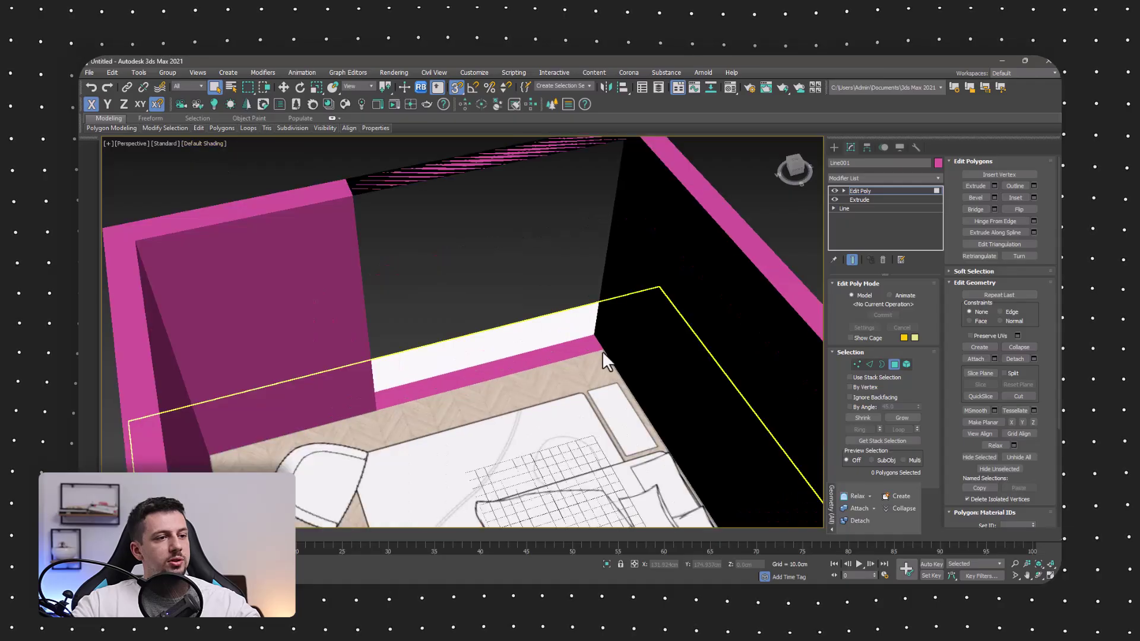
scroll(602, 351, down, 5)
mouse_move(602, 351)
alt+middle_down()
mouse_move(560, 356)
mouse_move(668, 418)
mouse_move(560, 422)
alt+middle_up()
scroll(496, 362, down, 10)
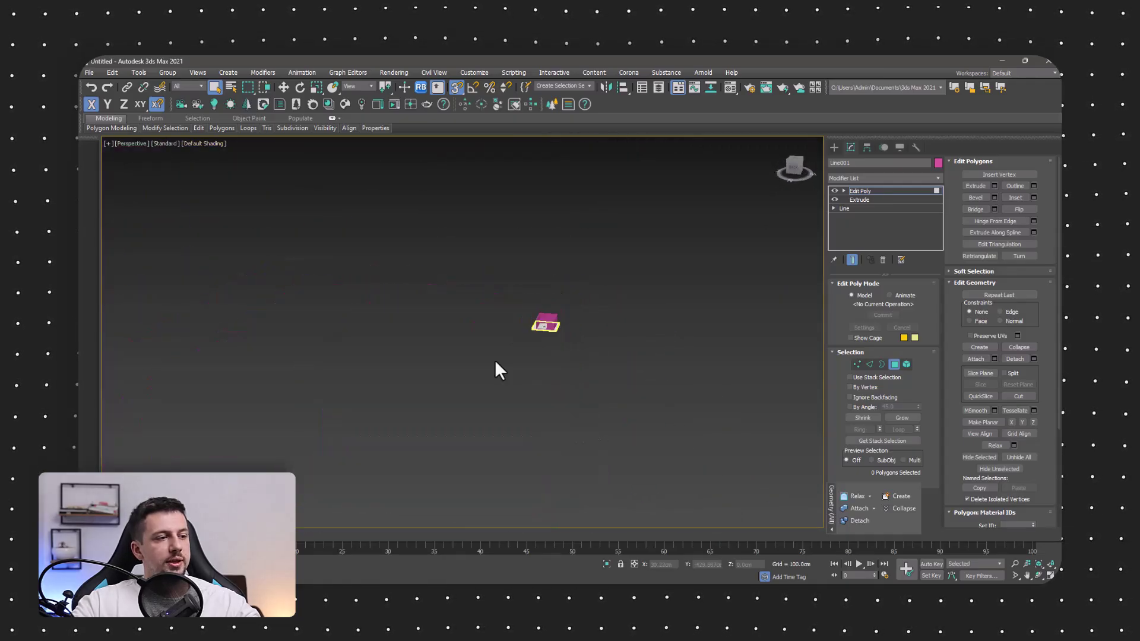
scroll(494, 360, up, 5)
middle_drag(692, 194, 457, 399)
scroll(538, 365, up, 6)
middle_drag(662, 212, 439, 466)
scroll(439, 466, down, 3)
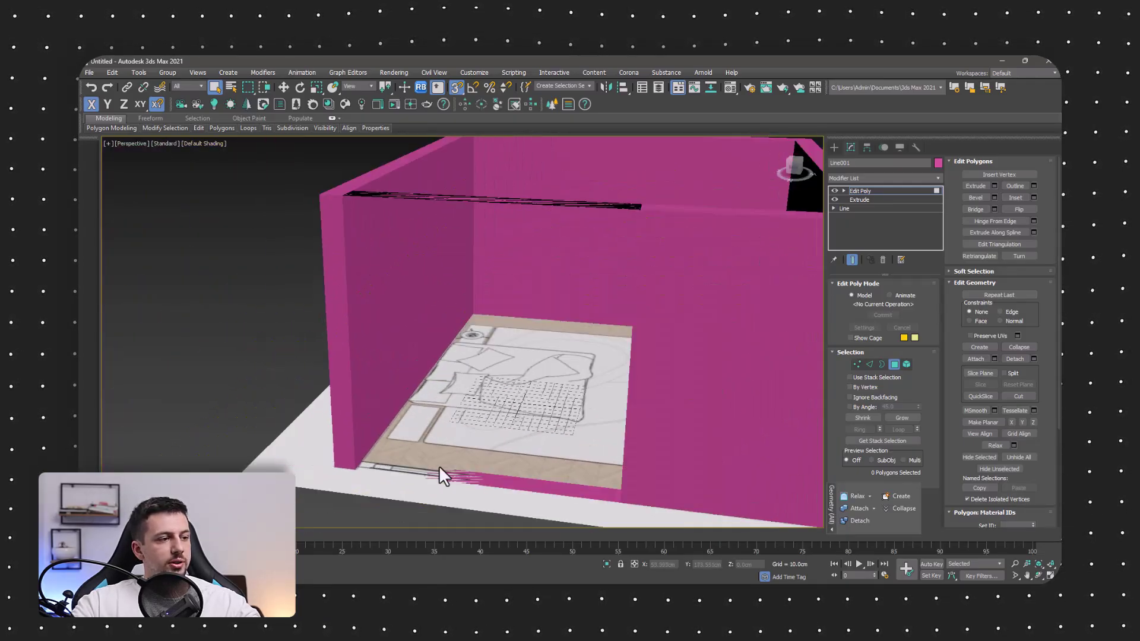
middle_drag(822, 371, 797, 385)
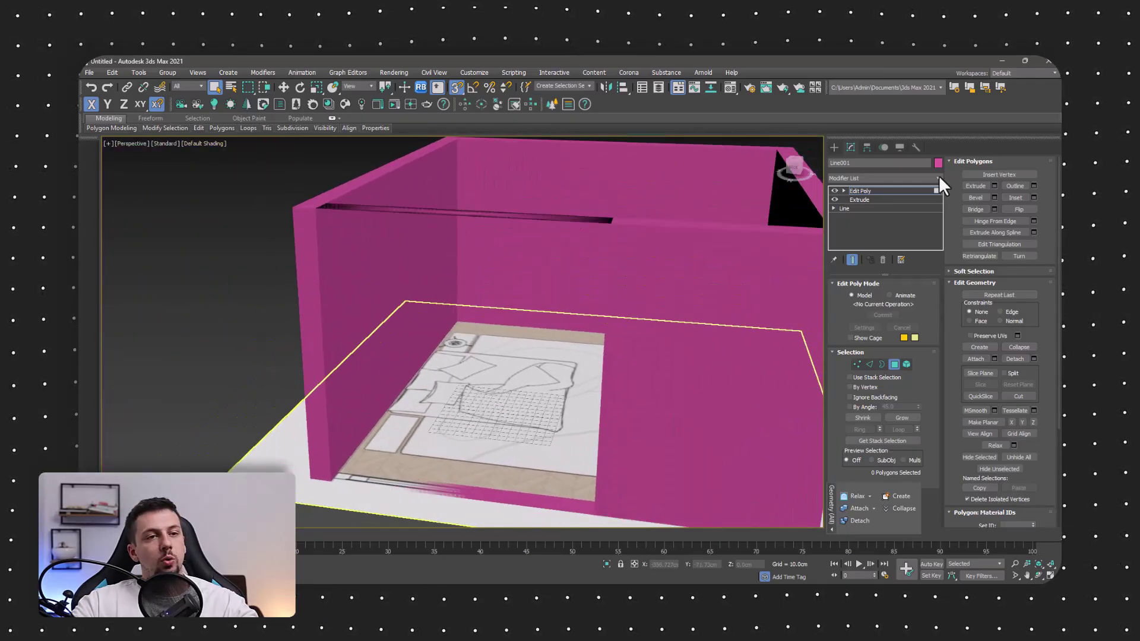
Create a Sliding window that fills the wall opening, 280 cm high and about 25 cm deep
click(834, 148)
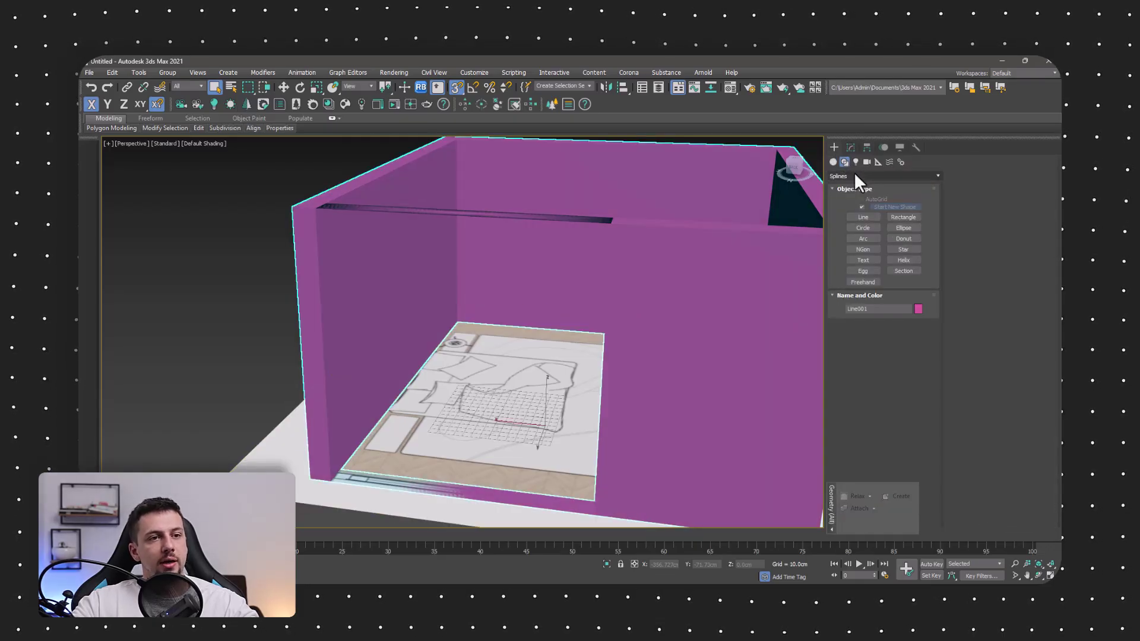
click(833, 162)
click(843, 175)
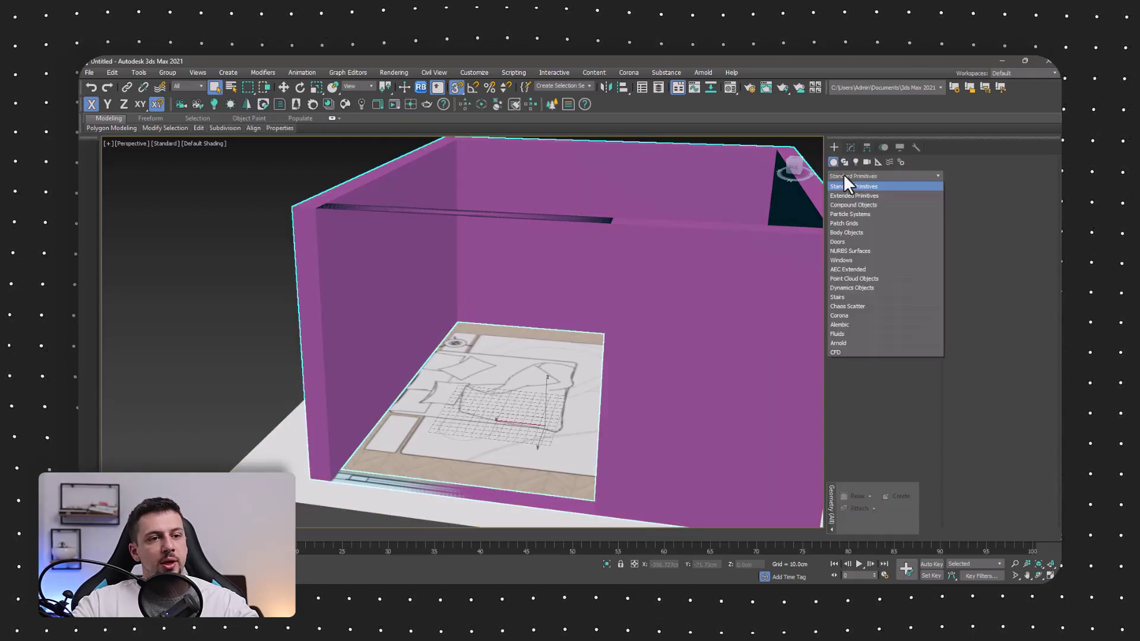
click(844, 261)
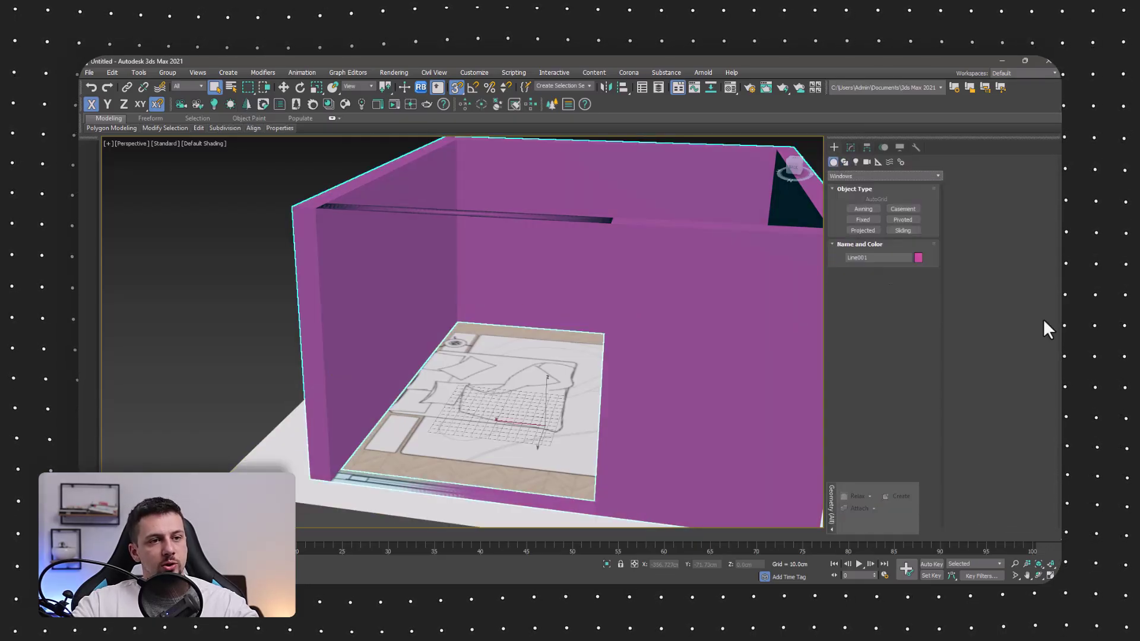
click(903, 230)
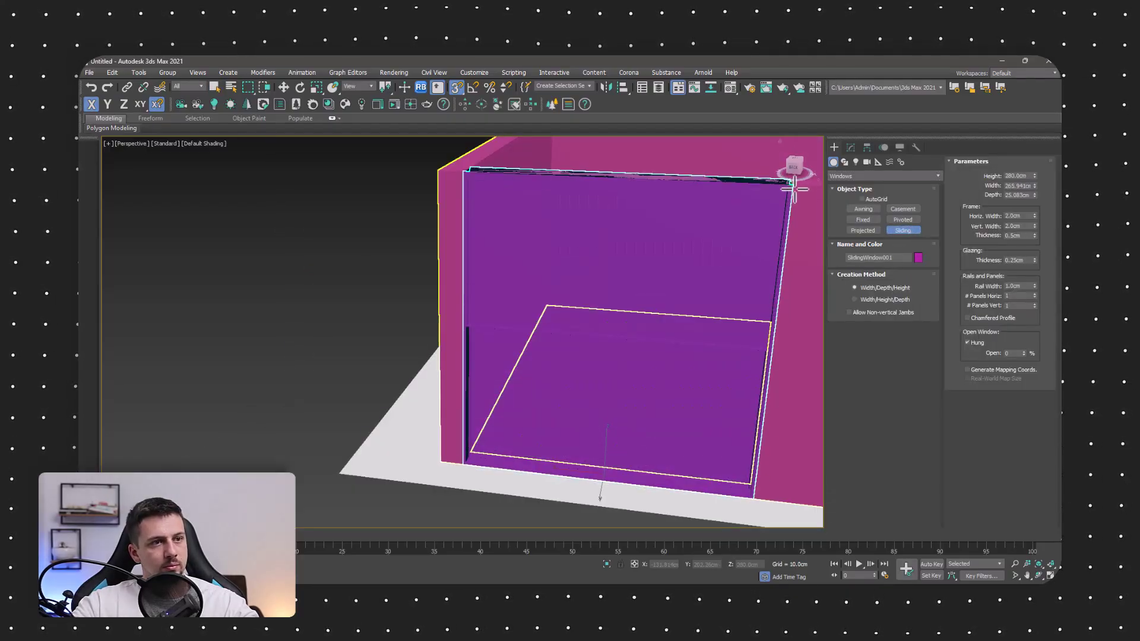
click(792, 184)
middle_drag(575, 396, 618, 356)
key(space)
scroll(643, 333, up, 2)
scroll(573, 372, down, 3)
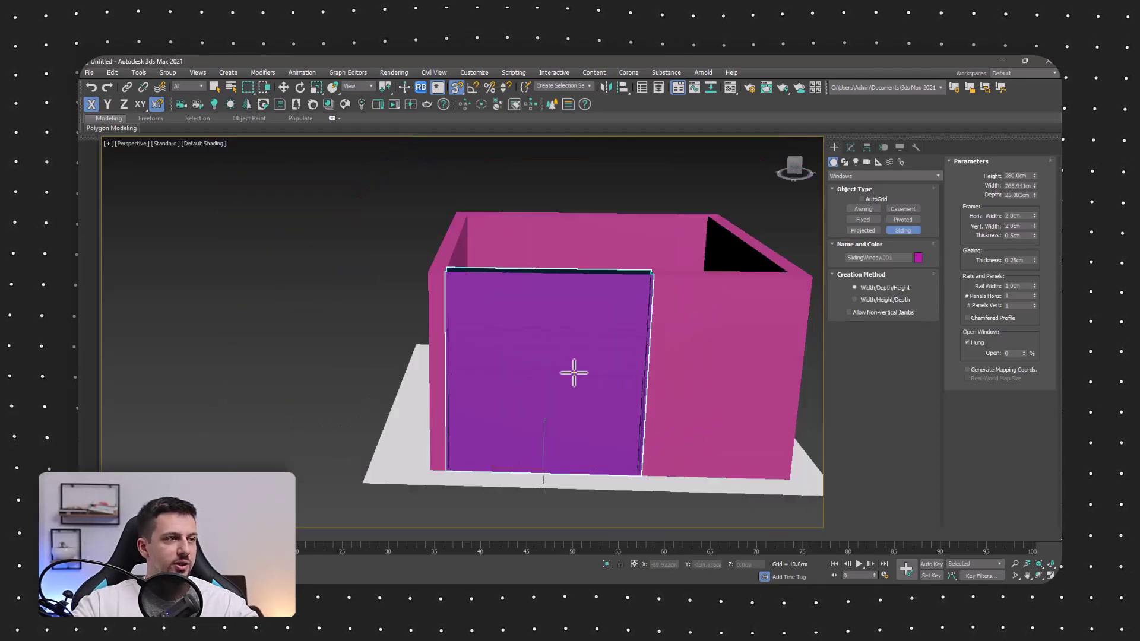
Turn on angle snap, rotate the sliding window 90 degrees about its Y axis, and move it back into the wall opening
click(474, 87)
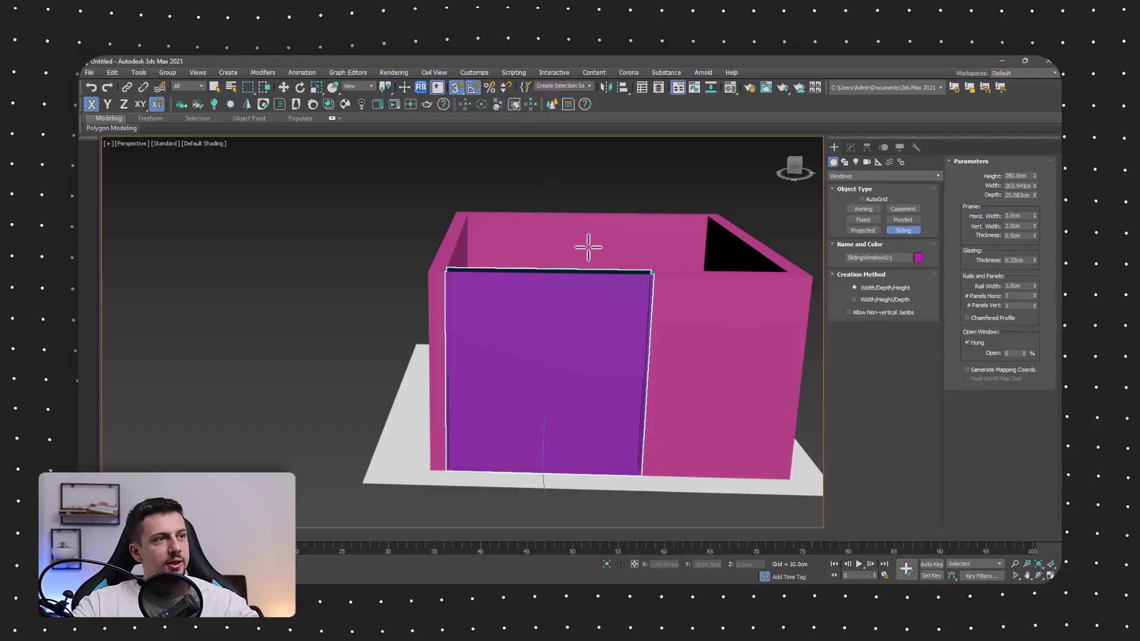
scroll(617, 368, up, 2)
click(301, 87)
scroll(523, 288, down, 3)
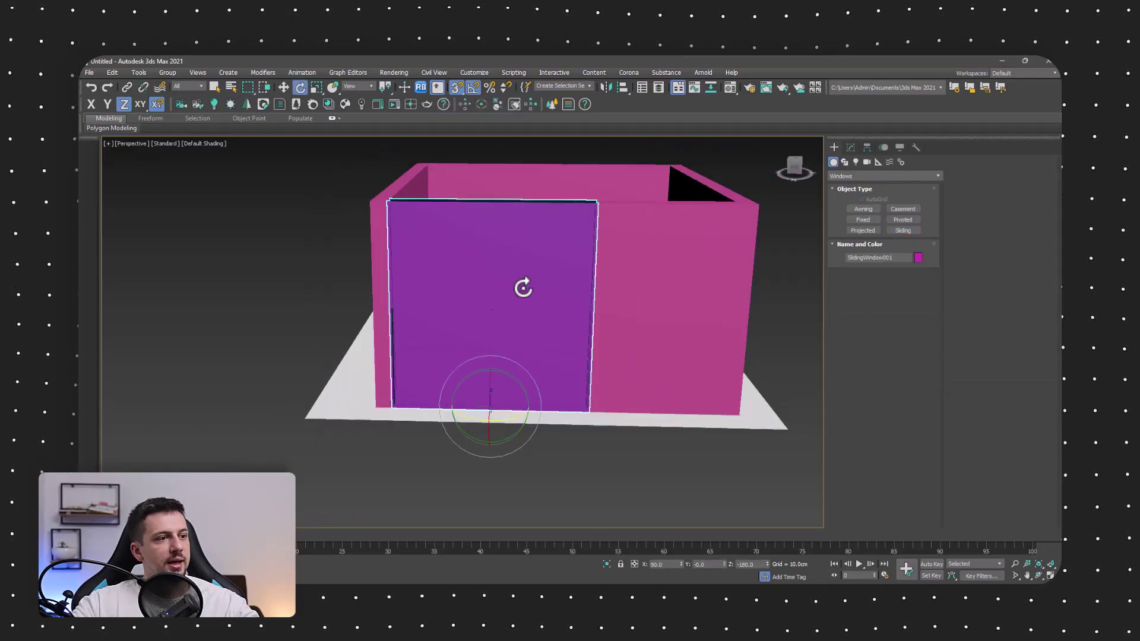
drag(519, 397, 489, 356)
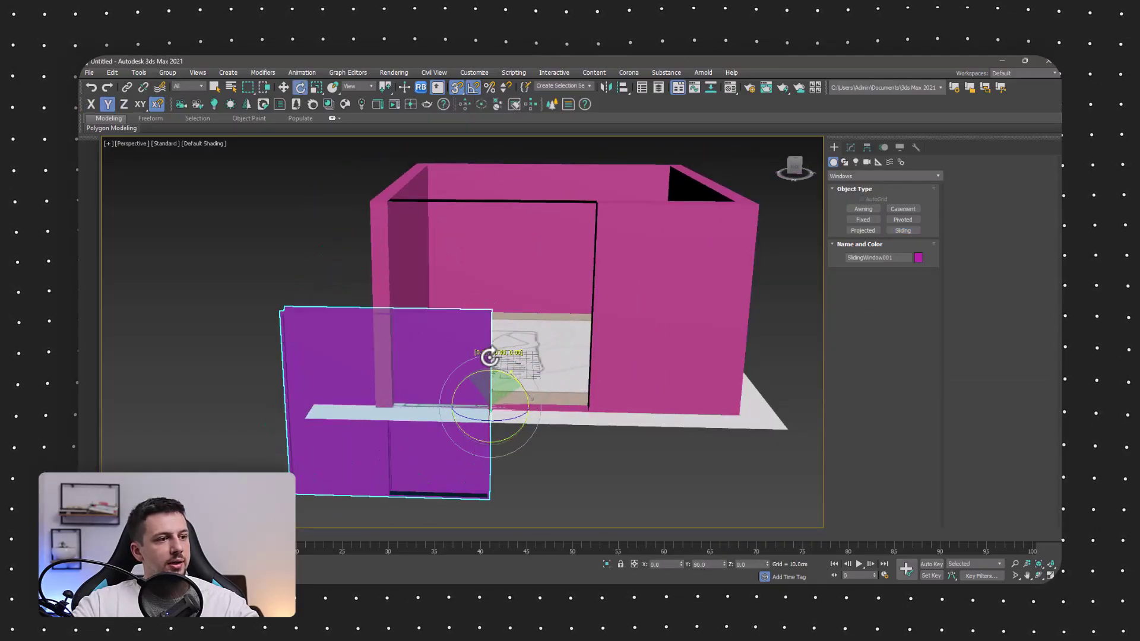
key(w)
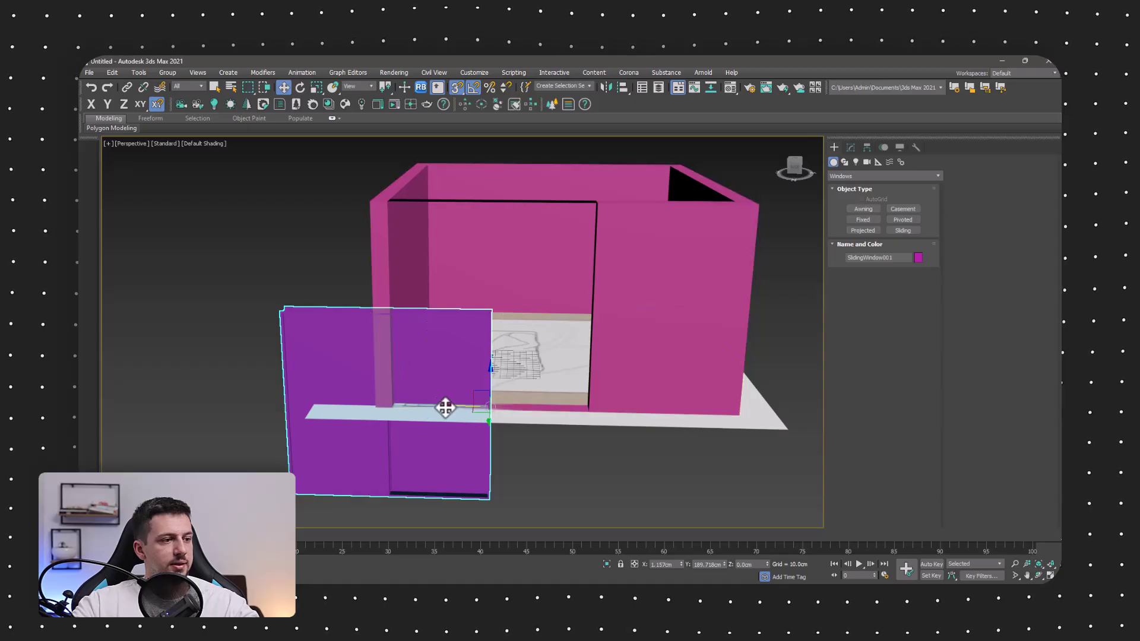
drag(491, 408, 580, 415)
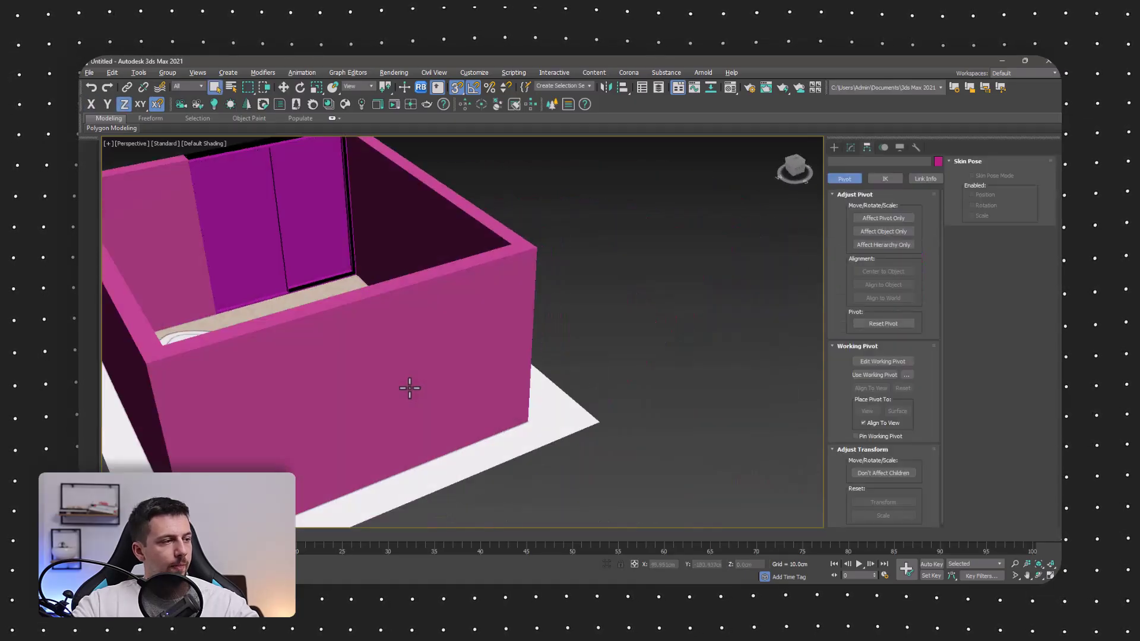
Create a box under the walls as the floor slab, about 543 by 487 cm, with a height of -20 cm
scroll(331, 262, up, 5)
scroll(280, 242, down, 5)
alt+middle_drag(360, 272, 443, 333)
scroll(578, 313, down, 4)
scroll(528, 320, up, 6)
alt+middle_drag(528, 336, 527, 310)
scroll(527, 310, down, 10)
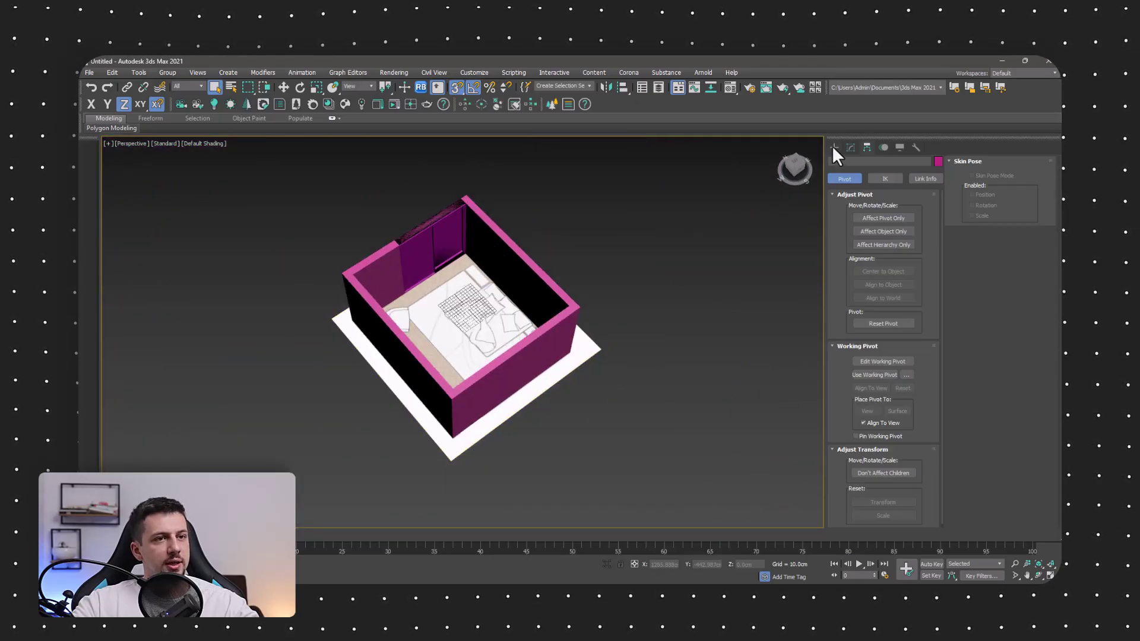
click(834, 147)
click(852, 175)
click(865, 184)
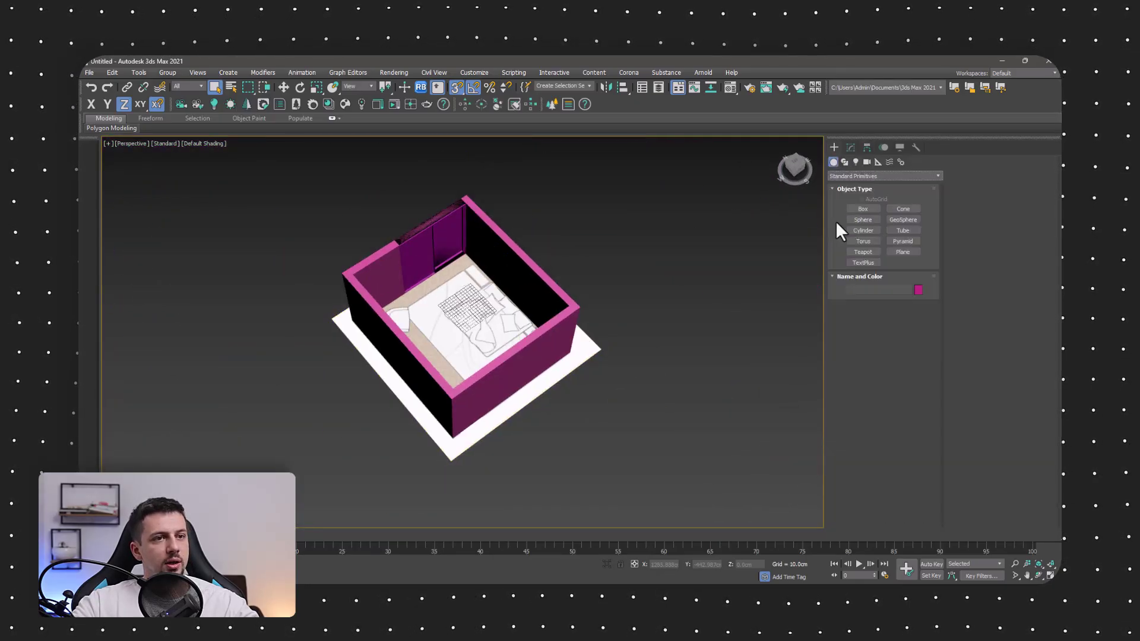
click(859, 210)
drag(453, 448, 476, 242)
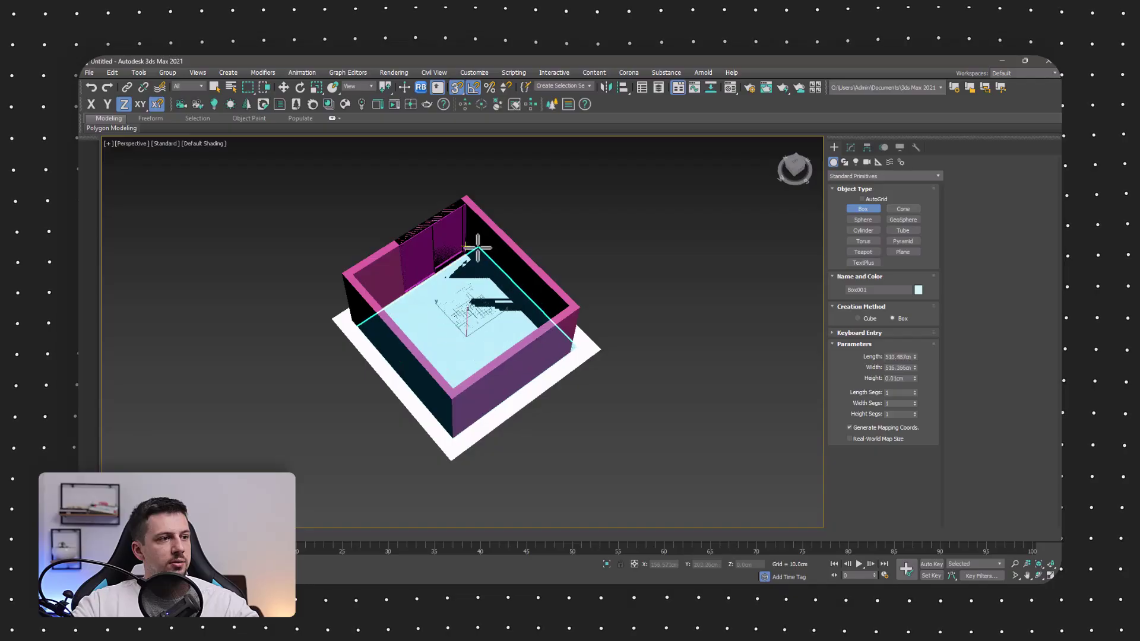
alt+middle_drag(560, 338, 462, 299)
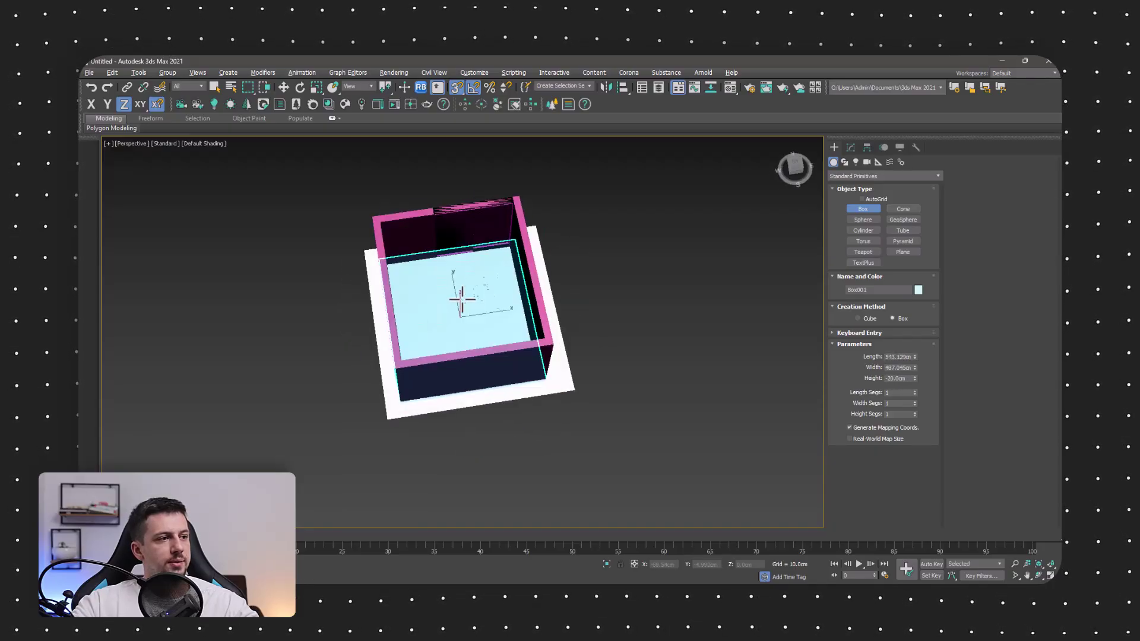
Create a ceiling box across the wall tops, about 543 by 487 cm and about 40 cm thick
drag(373, 214, 552, 346)
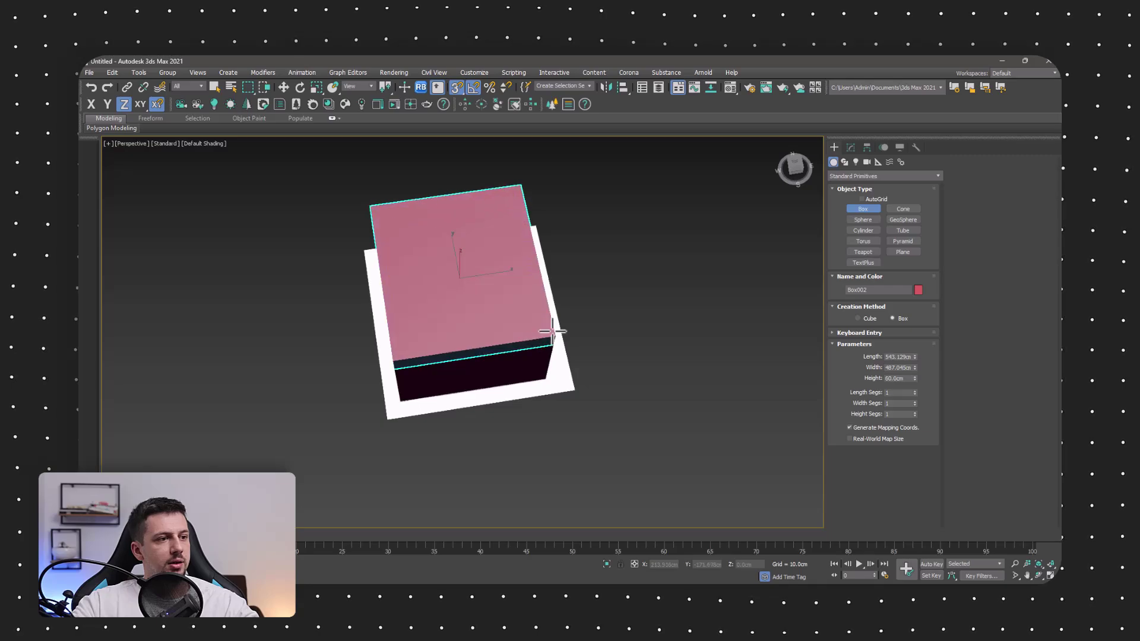
click(551, 337)
alt+middle_drag(550, 337, 555, 305)
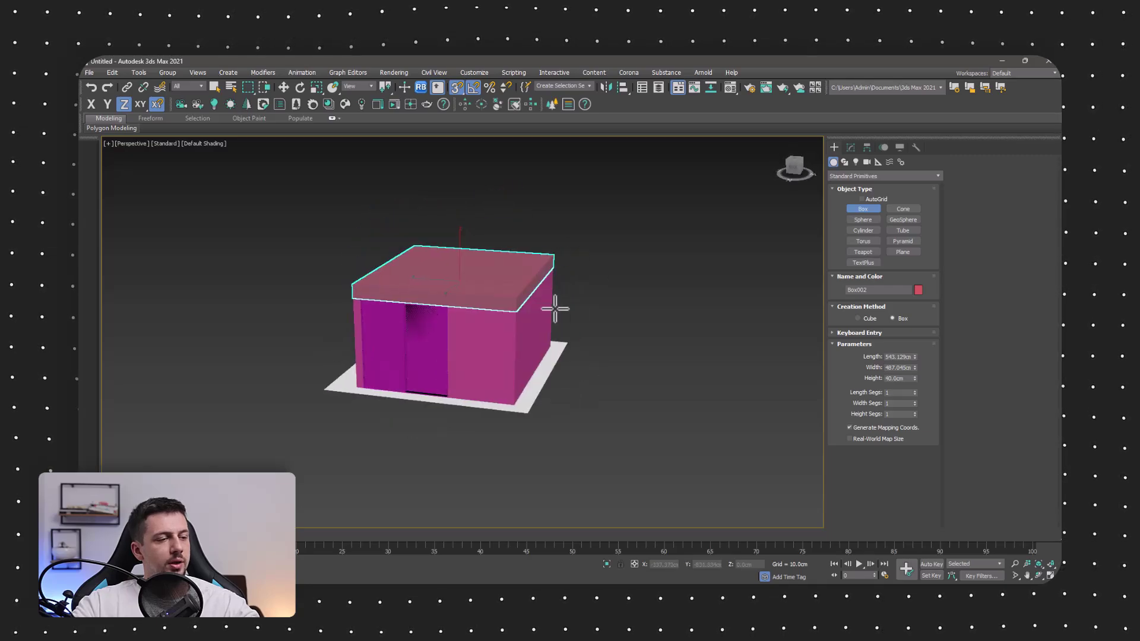
scroll(552, 240, down, 4)
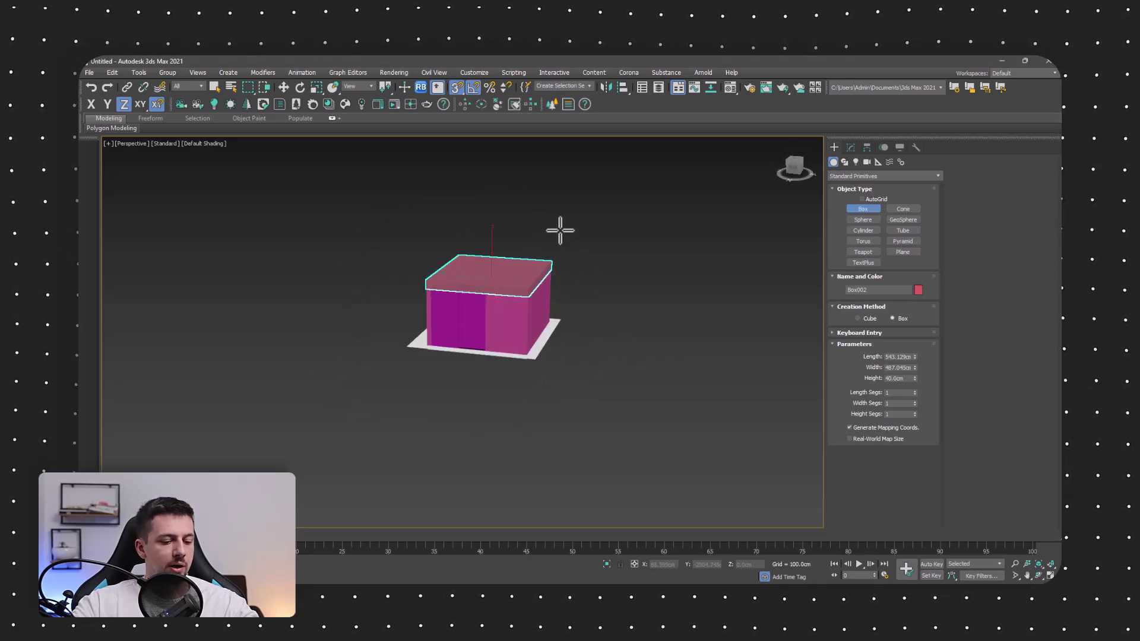
Move the ceiling box off the walls to a free spot beside the room
alt+middle_drag(560, 230, 554, 287)
key(w)
drag(502, 282, 650, 309)
alt+middle_drag(555, 257, 526, 265)
scroll(687, 186, up, 3)
scroll(688, 186, up, 3)
scroll(665, 219, down, 3)
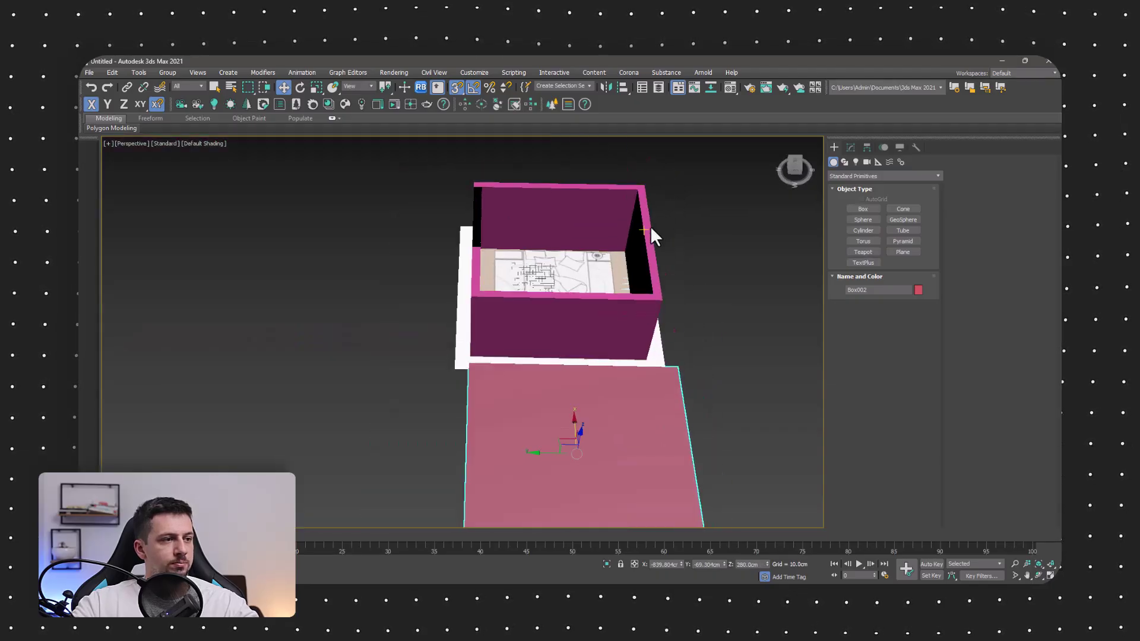
Select the sliding window and examine its frame and glass panels from inside the room
alt+middle_drag(650, 231, 565, 246)
scroll(565, 247, down, 5)
scroll(583, 265, up, 6)
click(640, 250)
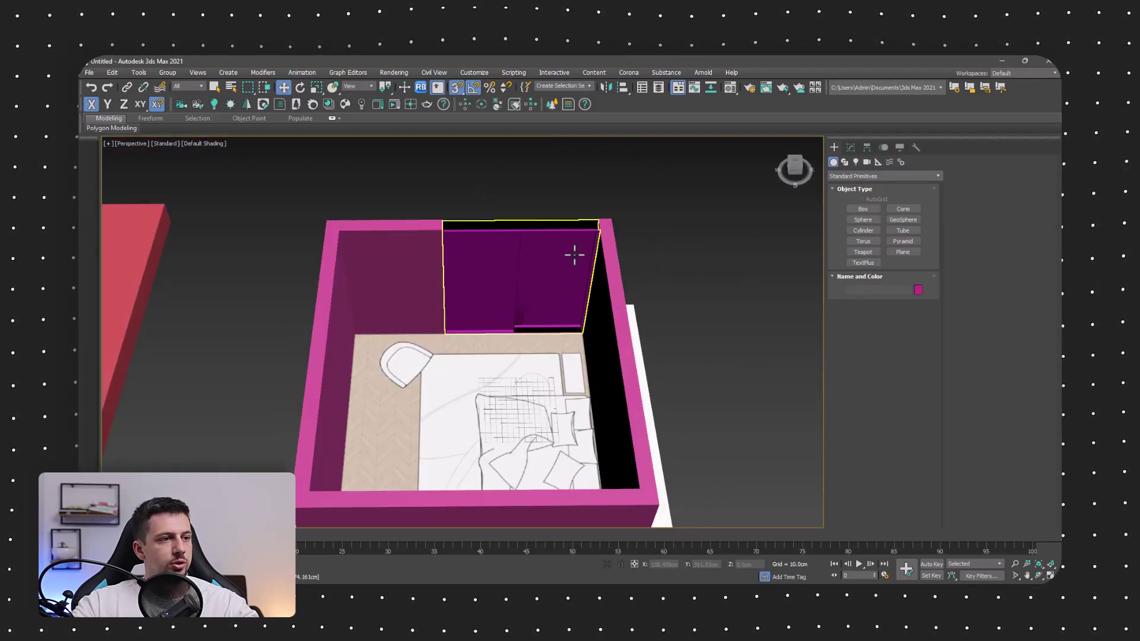
click(572, 254)
scroll(554, 288, up, 5)
scroll(541, 321, down, 3)
alt+middle_drag(540, 323, 549, 382)
scroll(523, 305, up, 3)
scroll(623, 427, up, 3)
alt+middle_drag(631, 452, 655, 402)
scroll(655, 402, down, 5)
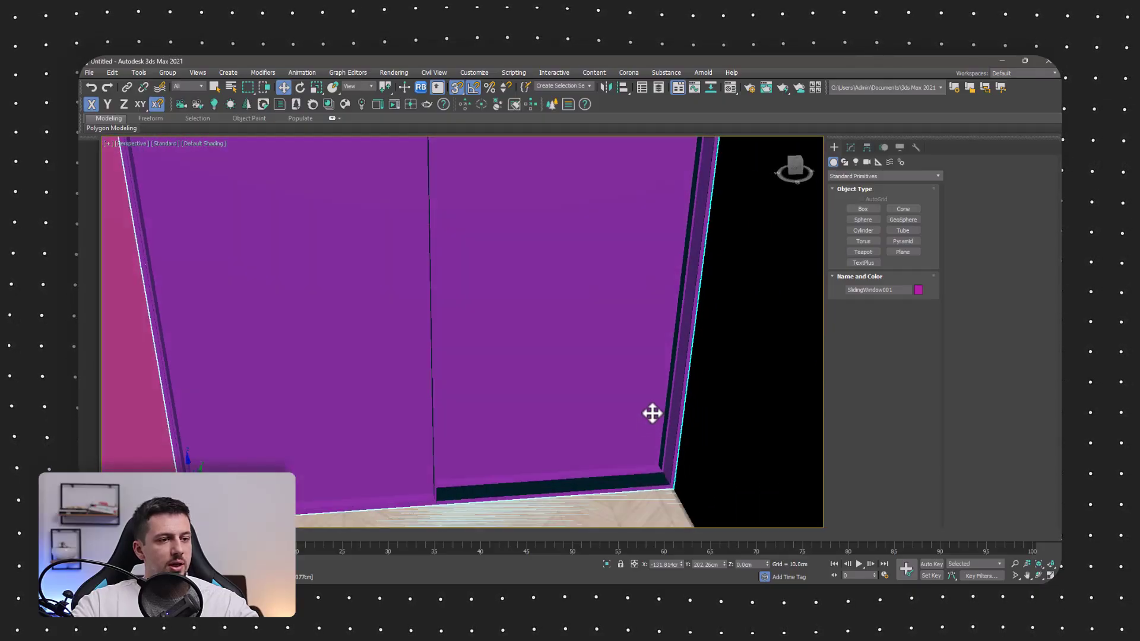
Add an Edit Poly modifier to the sliding window
click(865, 173)
click(850, 148)
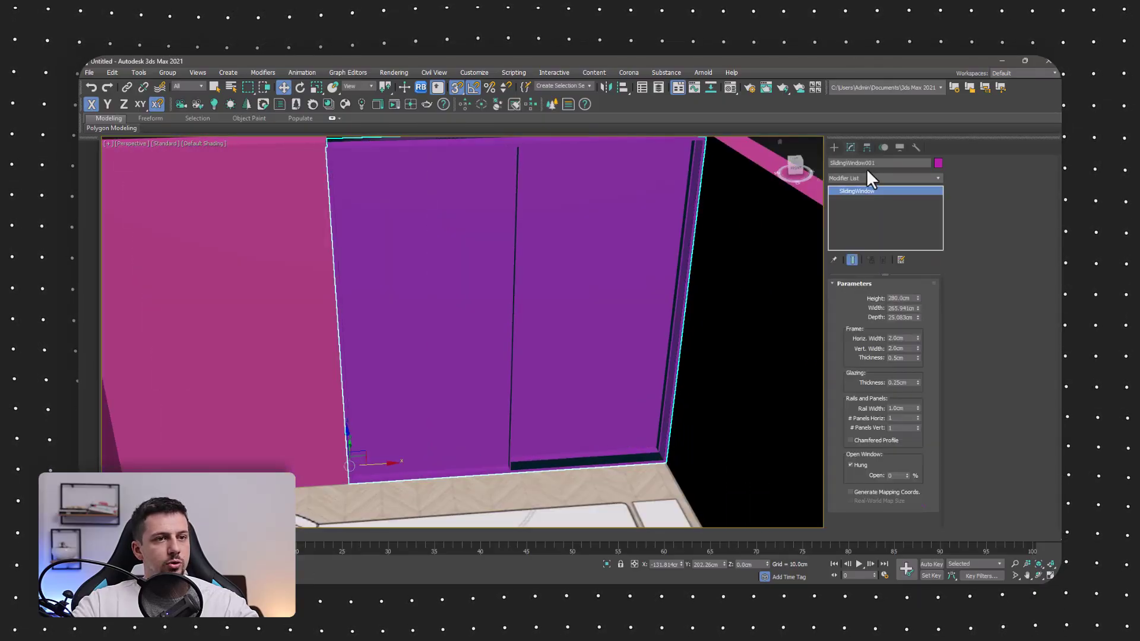
click(872, 178)
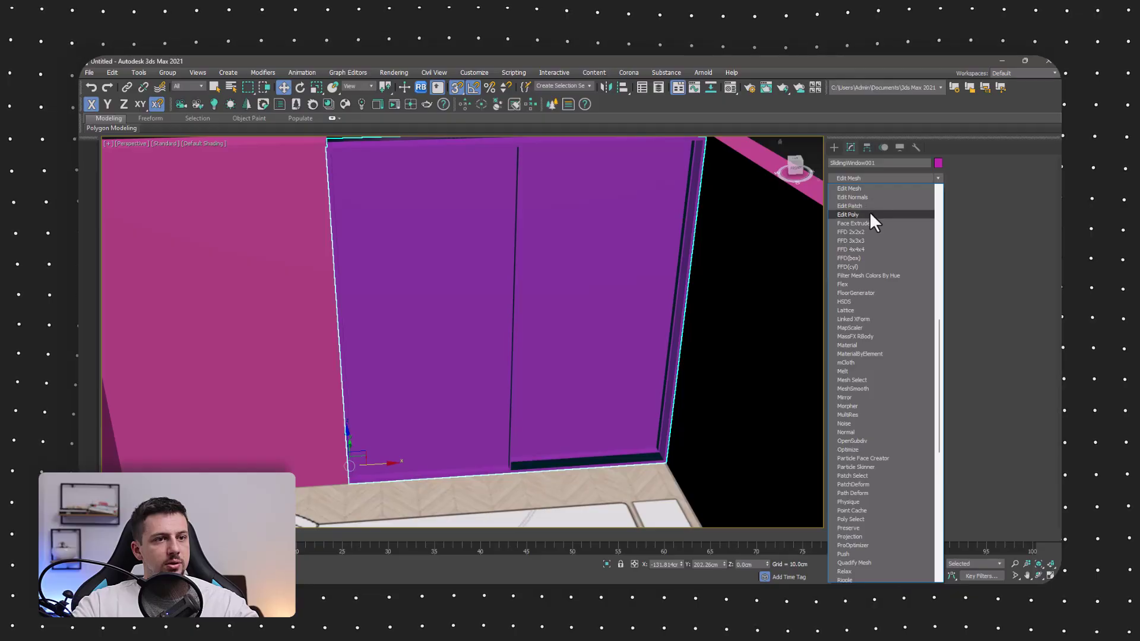
click(848, 214)
Select the inner and outer glass polygons of both window panels and detach them as a separate object
scroll(524, 285, down, 1)
click(894, 364)
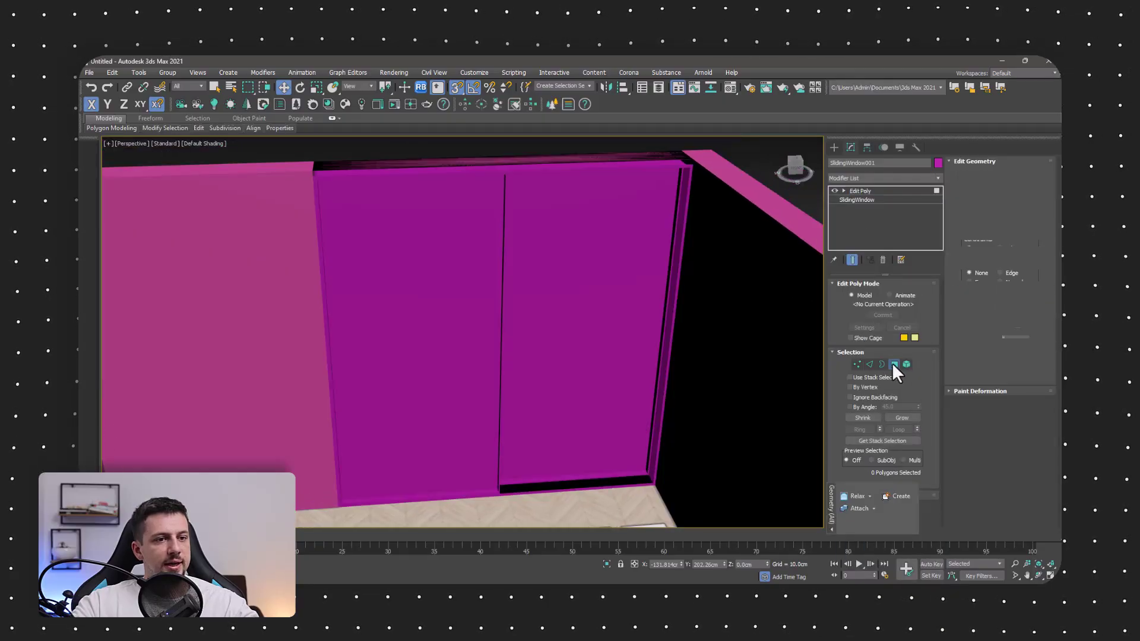
click(491, 348)
alt+middle_drag(580, 349, 425, 334)
ctrl+click(482, 306)
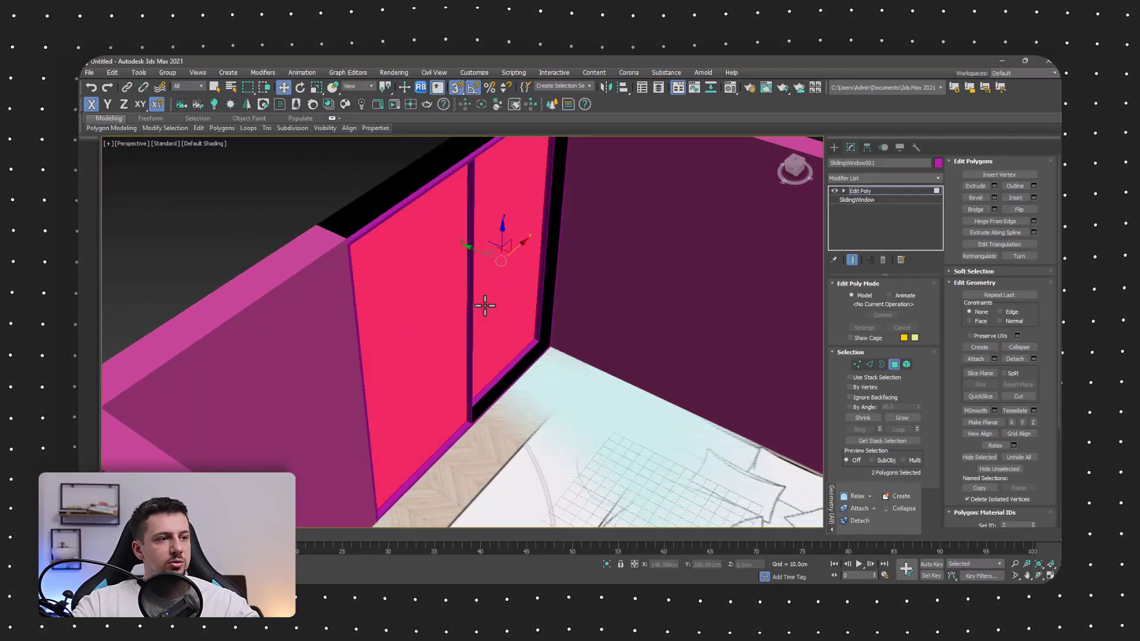
alt+middle_drag(366, 291, 499, 360)
ctrl+click(523, 326)
ctrl+click(405, 333)
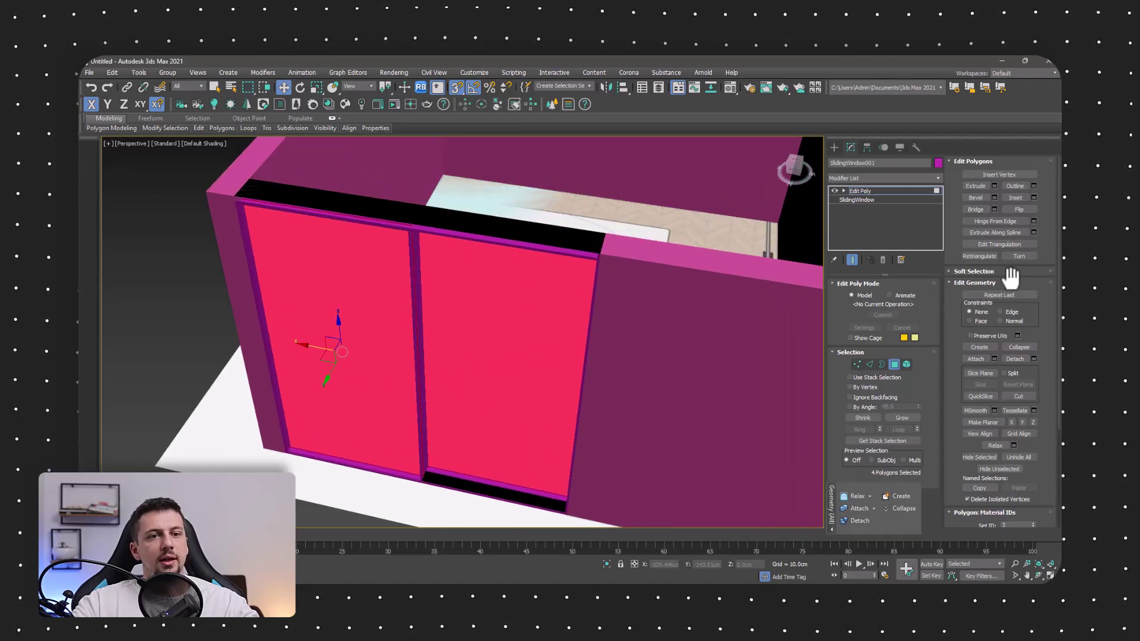
click(1015, 359)
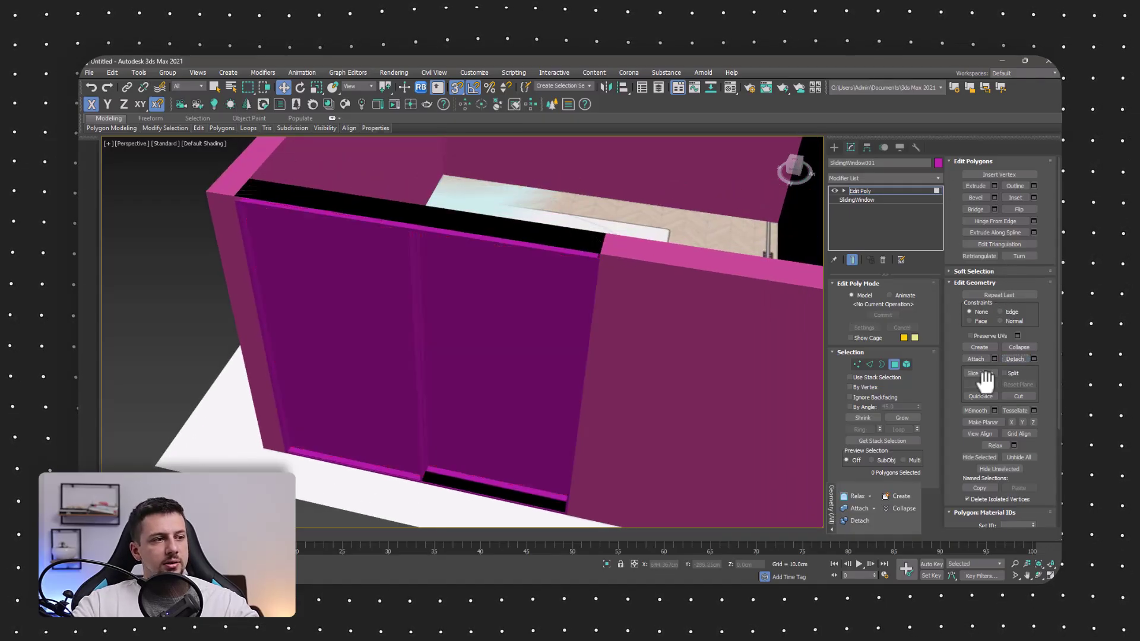
Set the detached window glass's object color to grey
click(834, 148)
alt+middle_drag(742, 207, 491, 339)
click(444, 339)
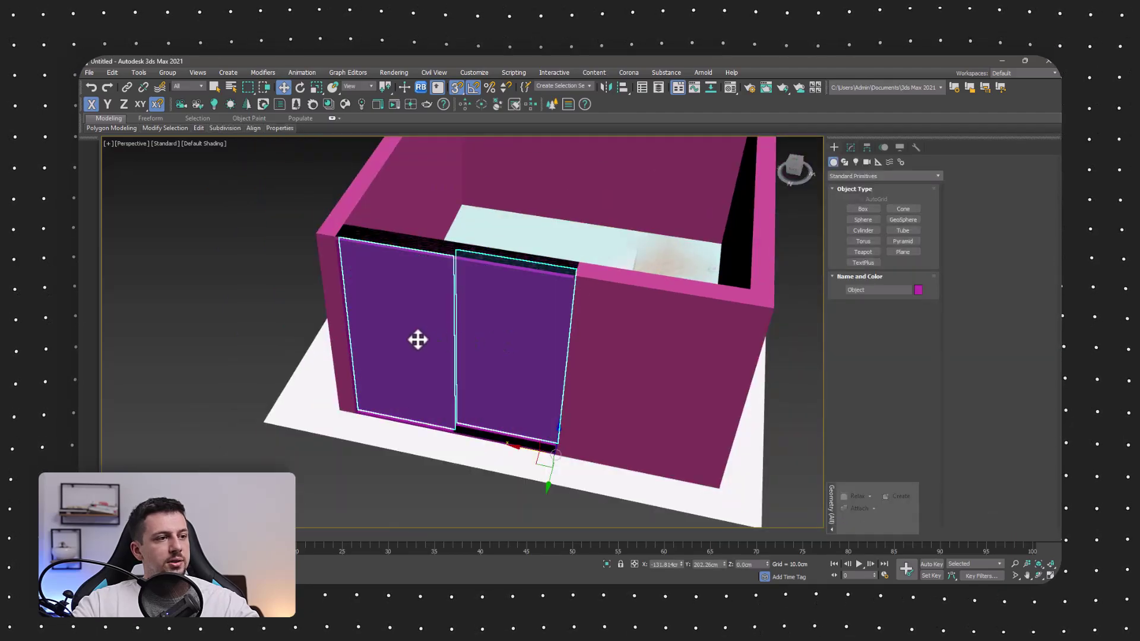
click(919, 290)
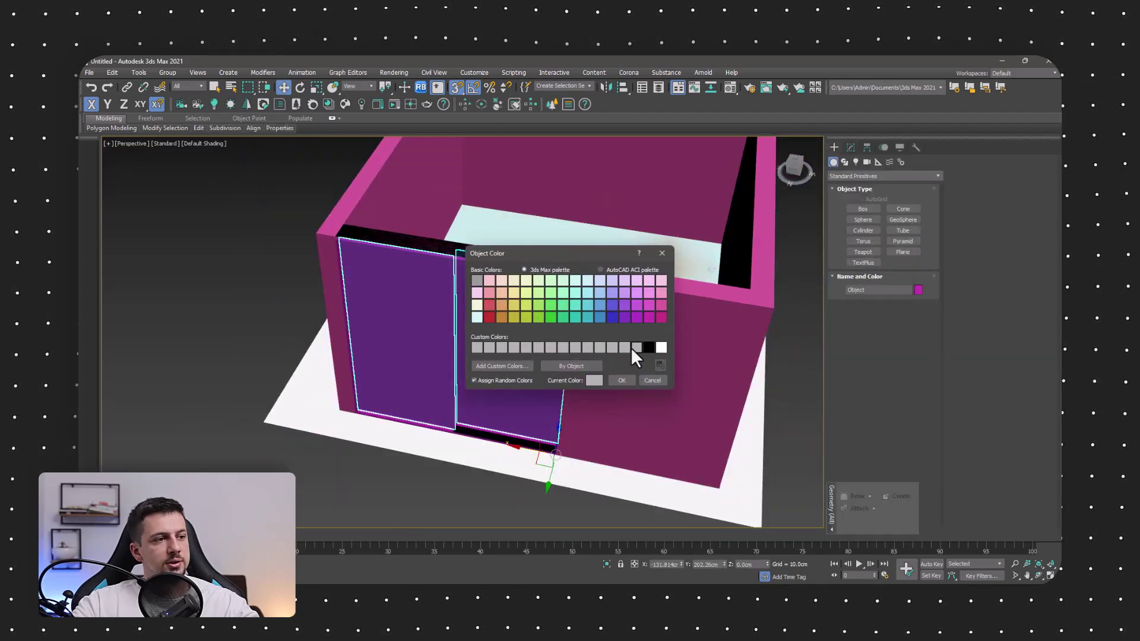
click(625, 379)
click(265, 437)
Select the room's walls and give them a pale cream object color
alt+middle_drag(418, 341, 573, 354)
scroll(544, 333, down, 6)
scroll(542, 346, up, 7)
scroll(532, 344, down, 4)
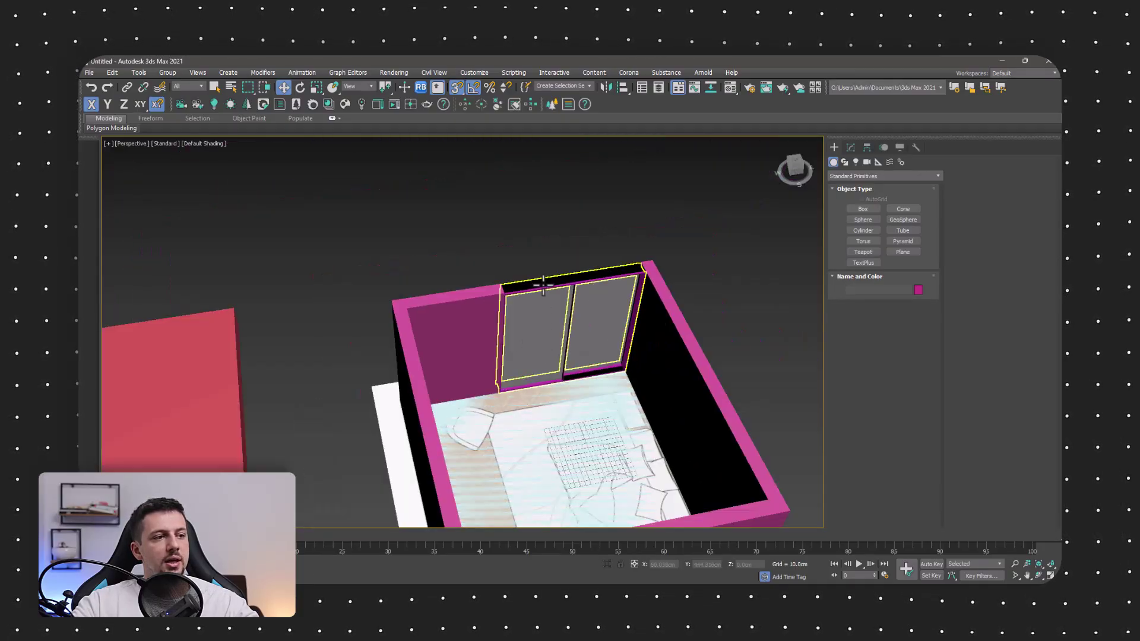
click(496, 320)
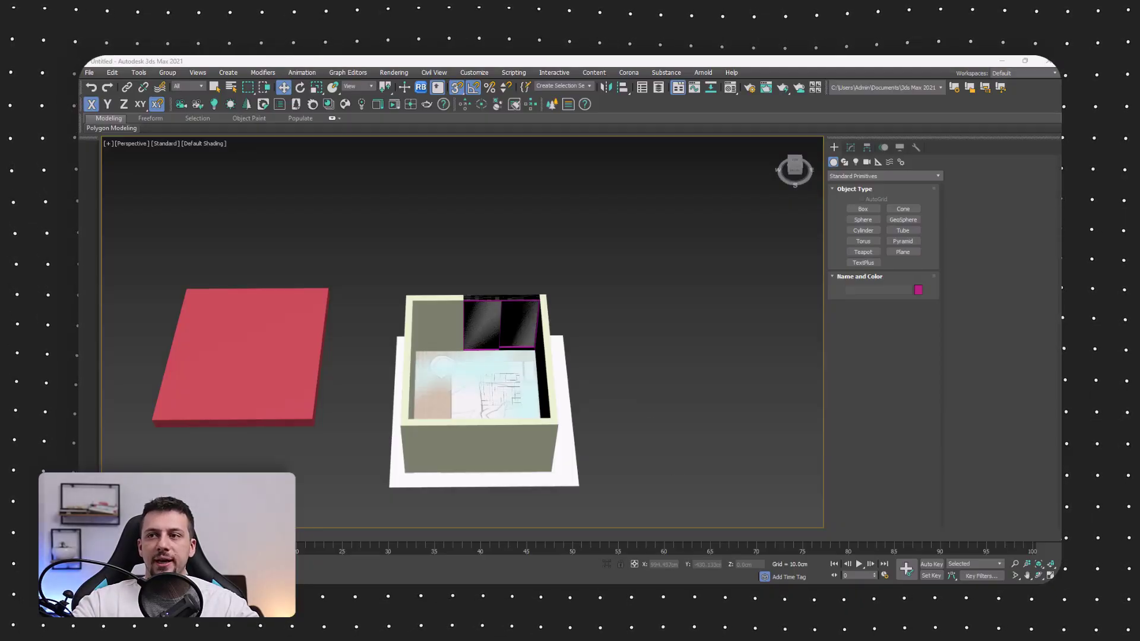
Import the prepared bedroom furniture models into the scene
drag(719, 460, 701, 391)
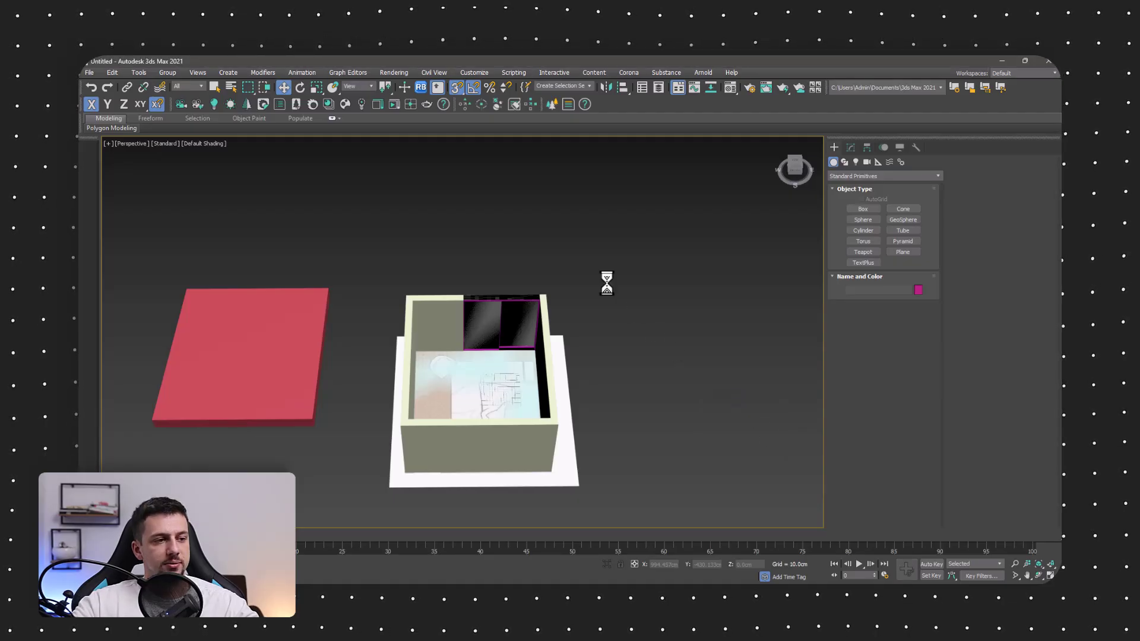
middle_drag(526, 329, 526, 305)
scroll(528, 303, up, 3)
middle_drag(586, 259, 591, 256)
scroll(592, 255, down, 5)
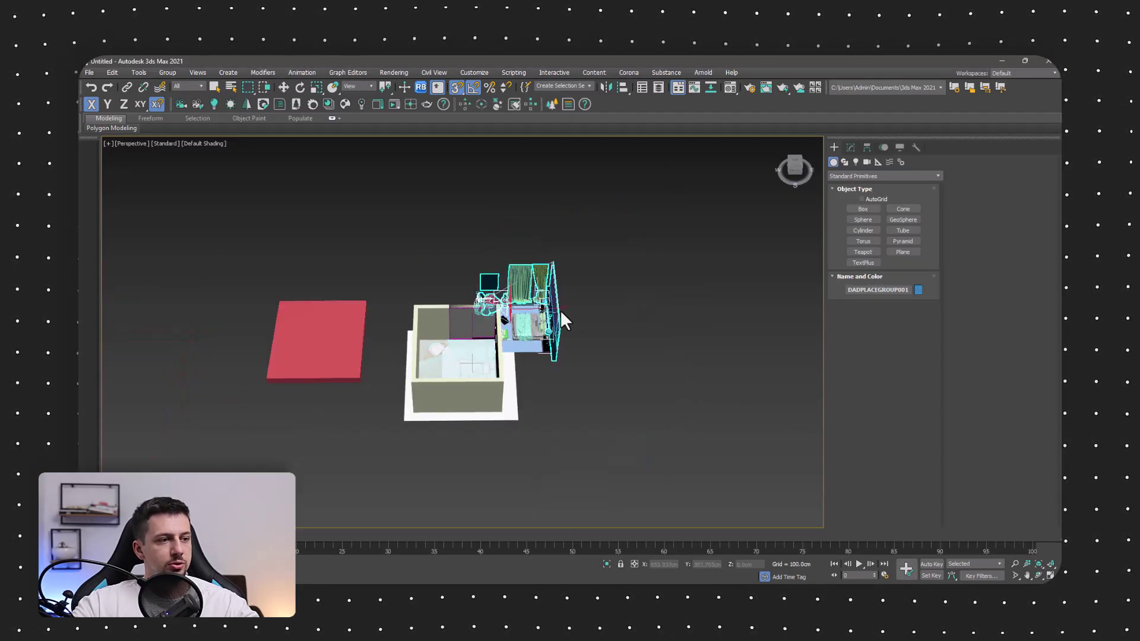
Try moving the imported furniture sideways away from the room, and undo those changes
key(w)
drag(543, 308, 643, 302)
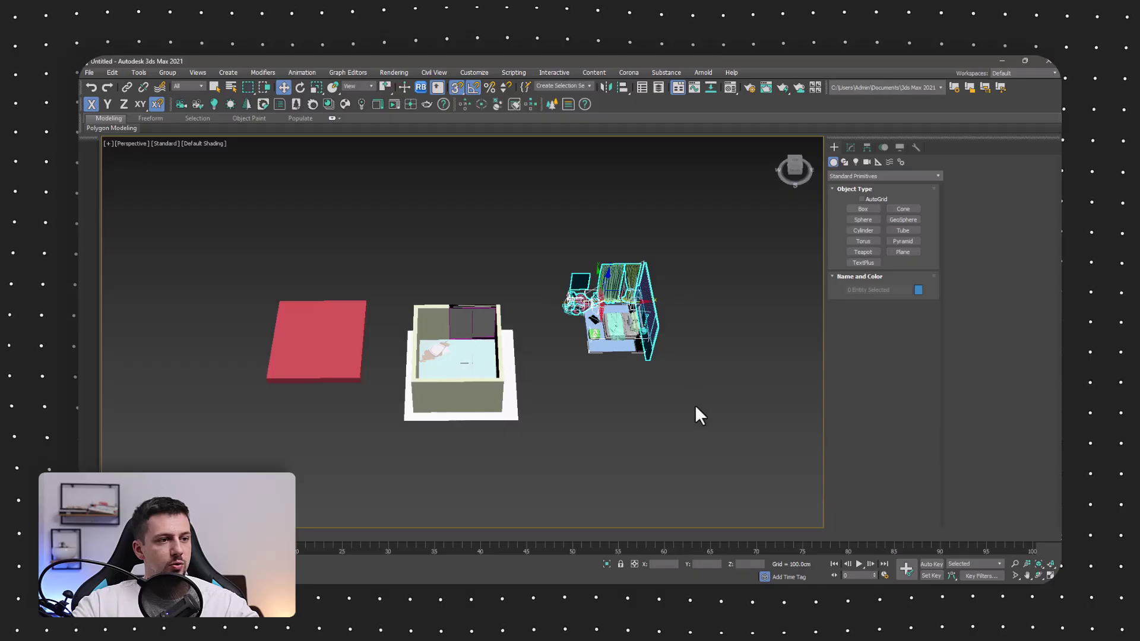
drag(710, 385, 537, 252)
key(ctrl+z)
key(ctrl+z)
key(ctrl+z)
Move the imported furniture group into the room so it fits inside the walls
scroll(511, 363, up, 4)
middle_drag(424, 289, 700, 343)
scroll(601, 298, down, 3)
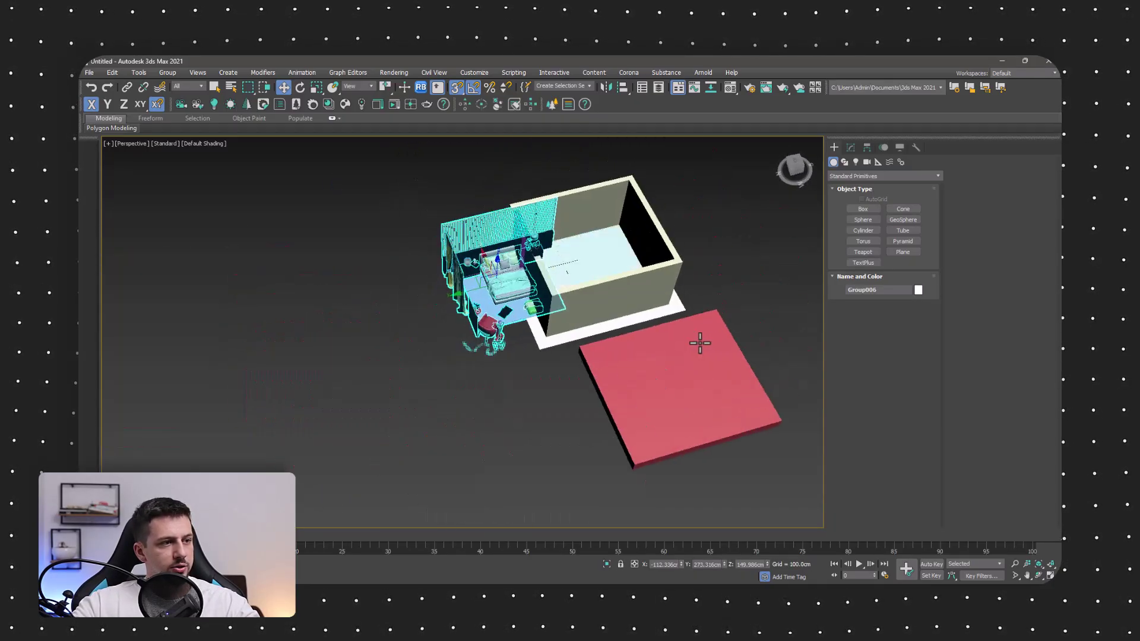
click(454, 293)
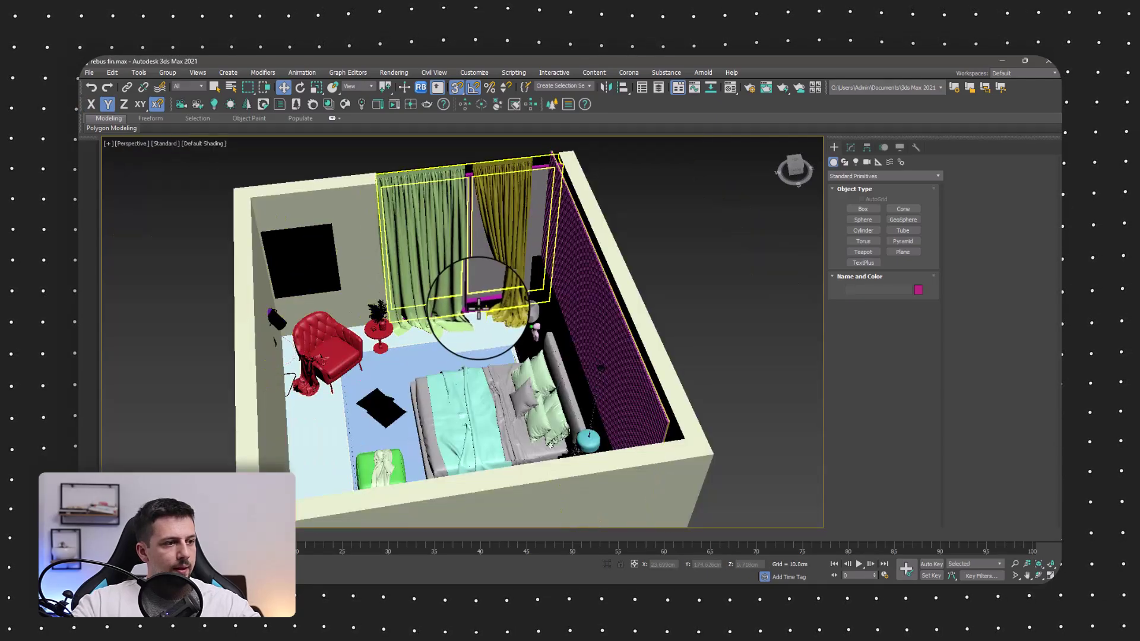
Switch the top viewport to a perspective view and frame the whole furnished room
scroll(509, 357, up, 5)
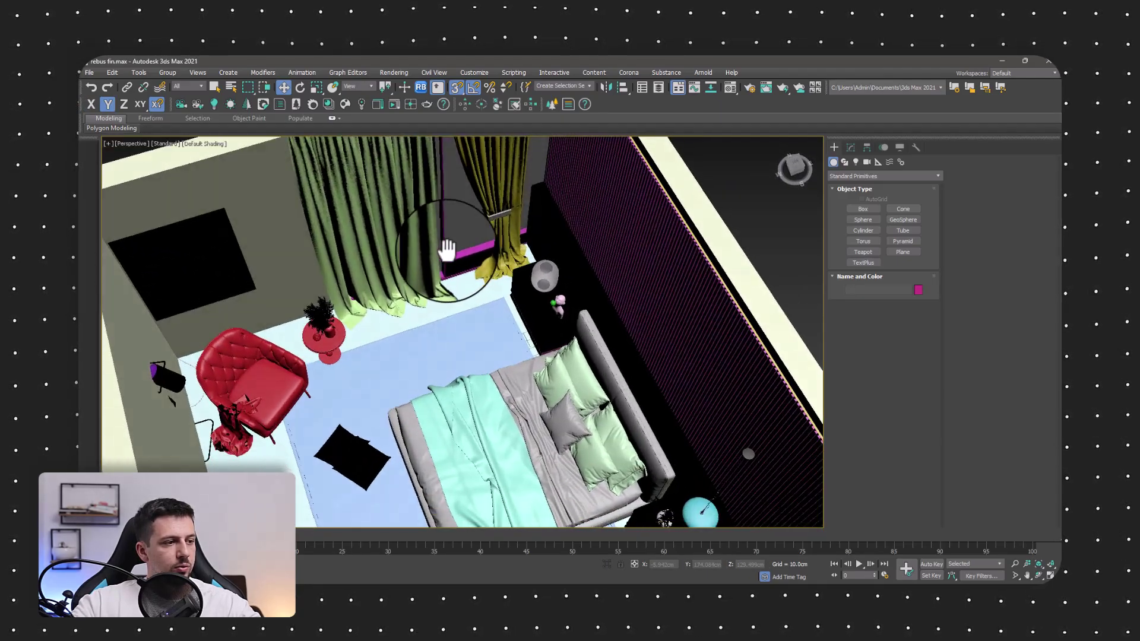
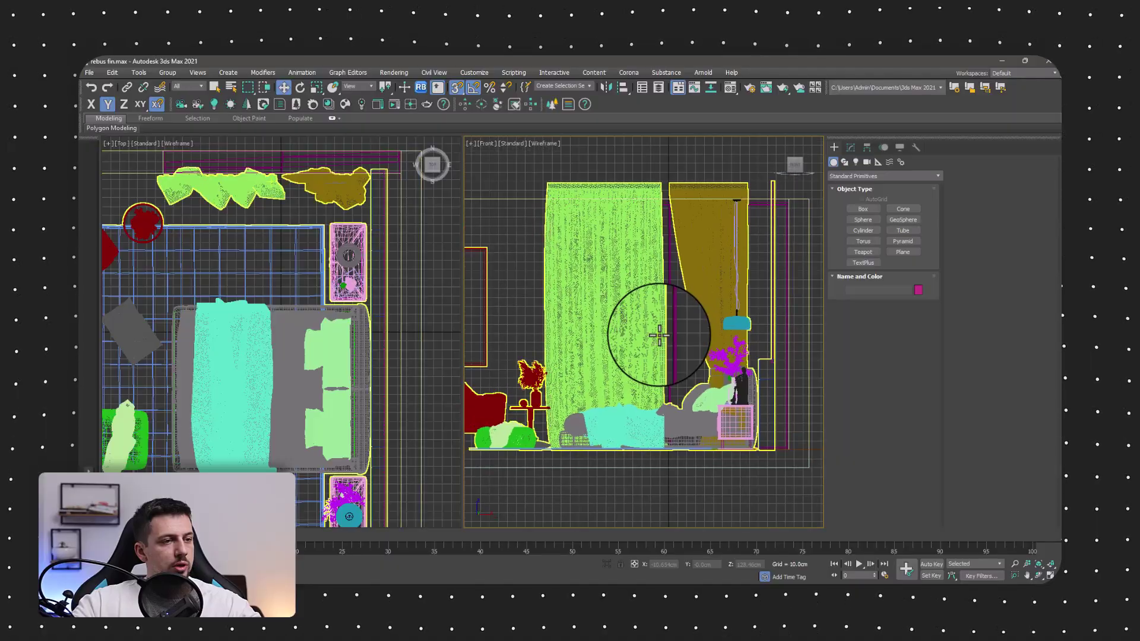
scroll(651, 325, down, 2)
click(123, 144)
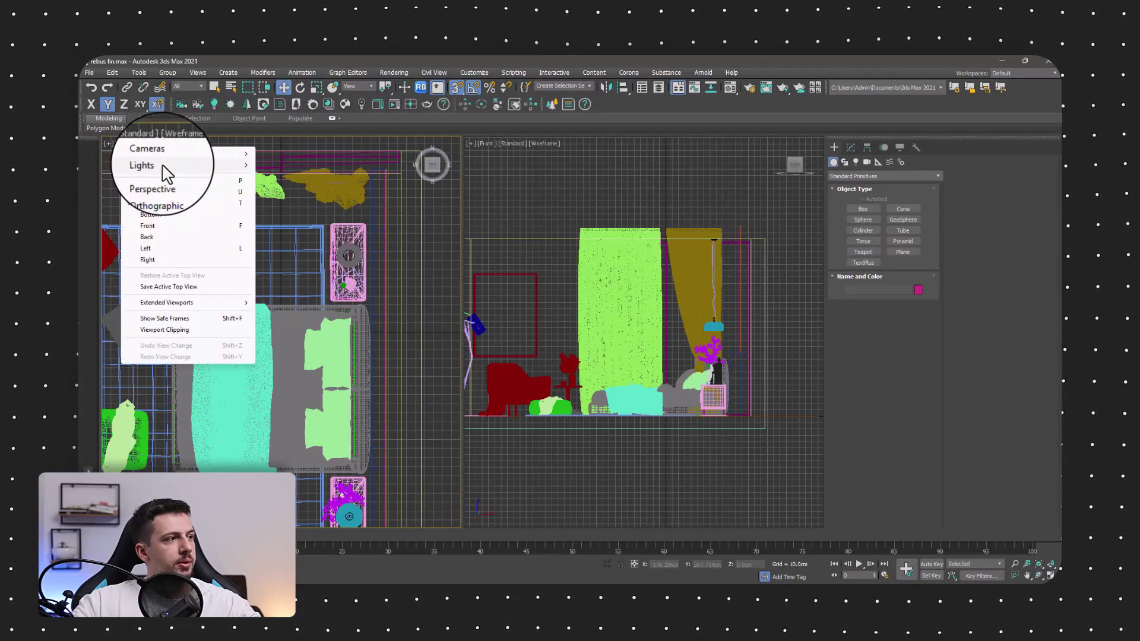
click(161, 180)
click(315, 291)
scroll(316, 289, down, 7)
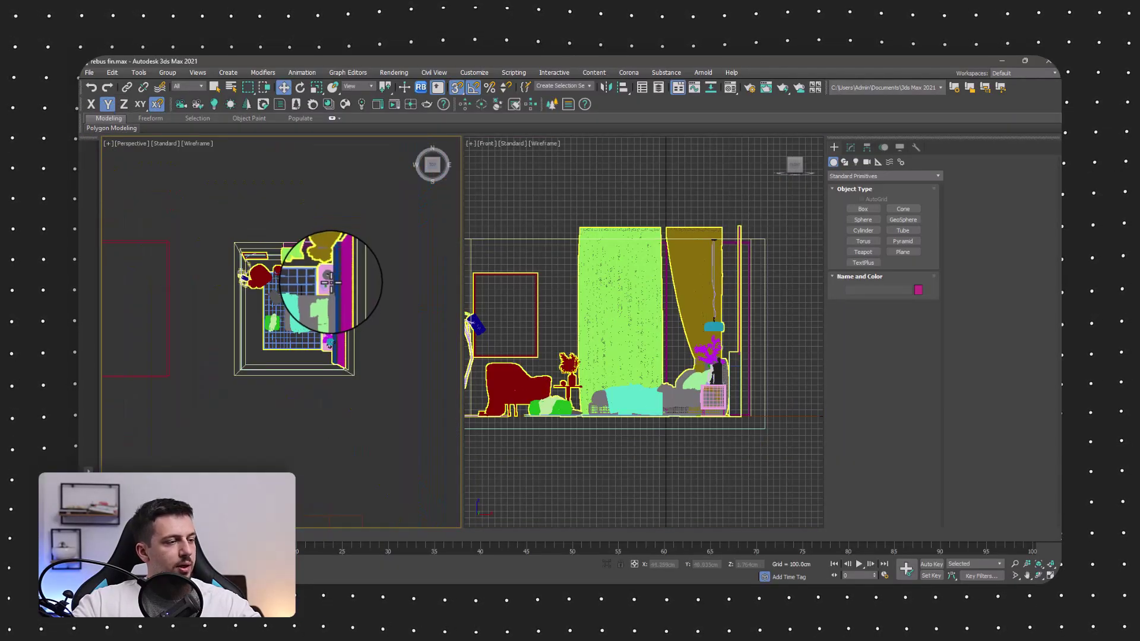
scroll(313, 297, up, 2)
middle_drag(305, 324, 299, 334)
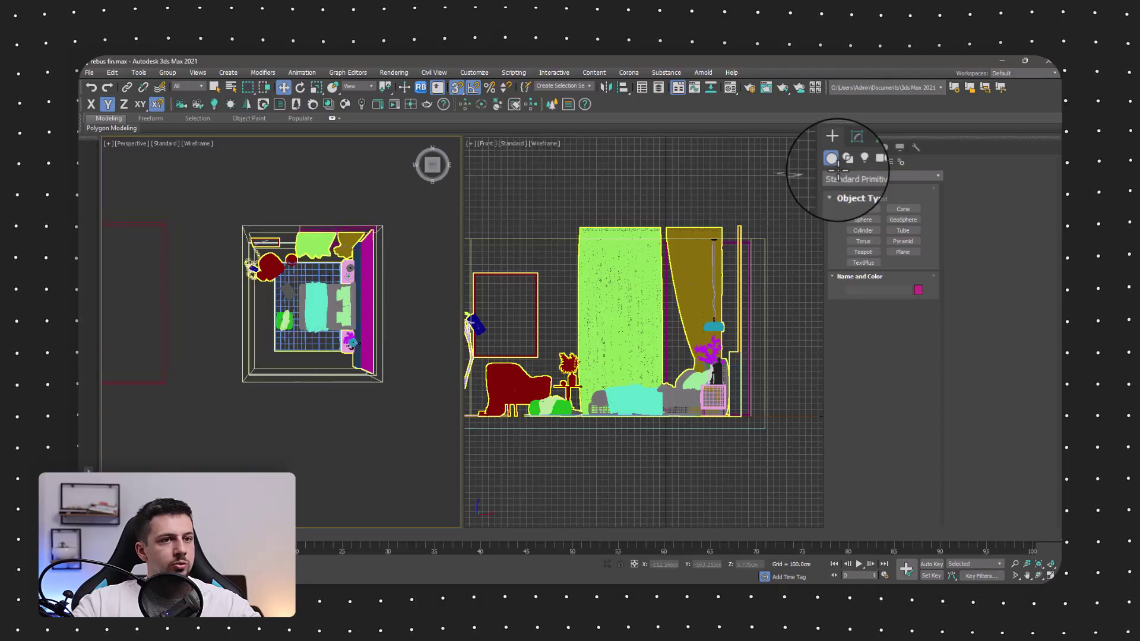
Place a targeted Corona camera in the room's near corner, aimed across the bed at the nightstand beside the window
key(ctrl+d)
click(868, 162)
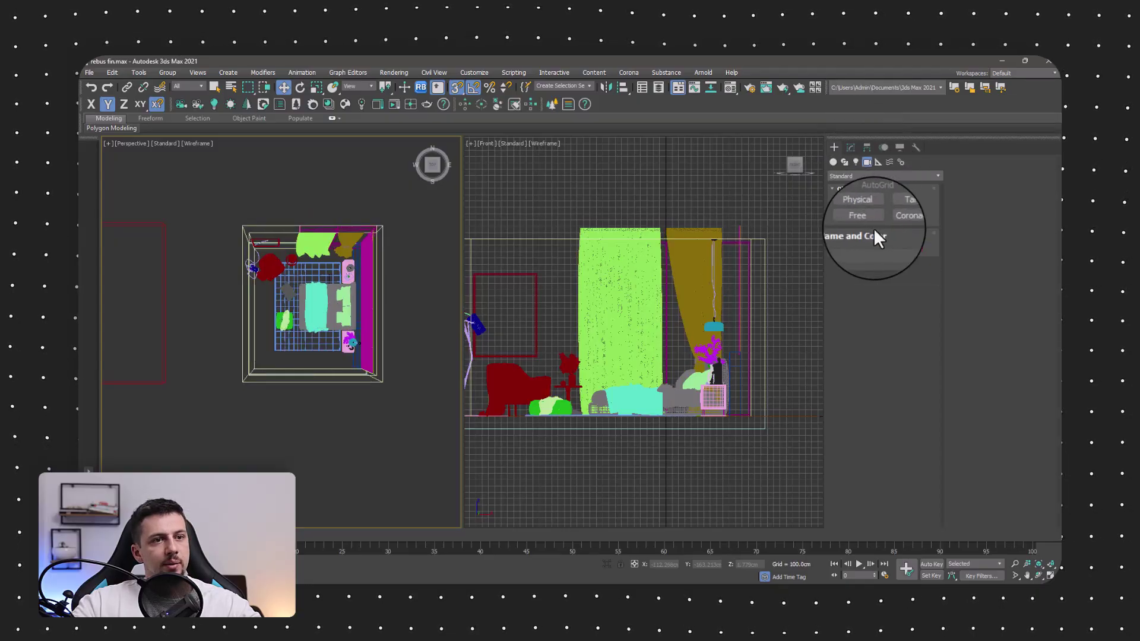
click(903, 220)
drag(255, 365, 348, 277)
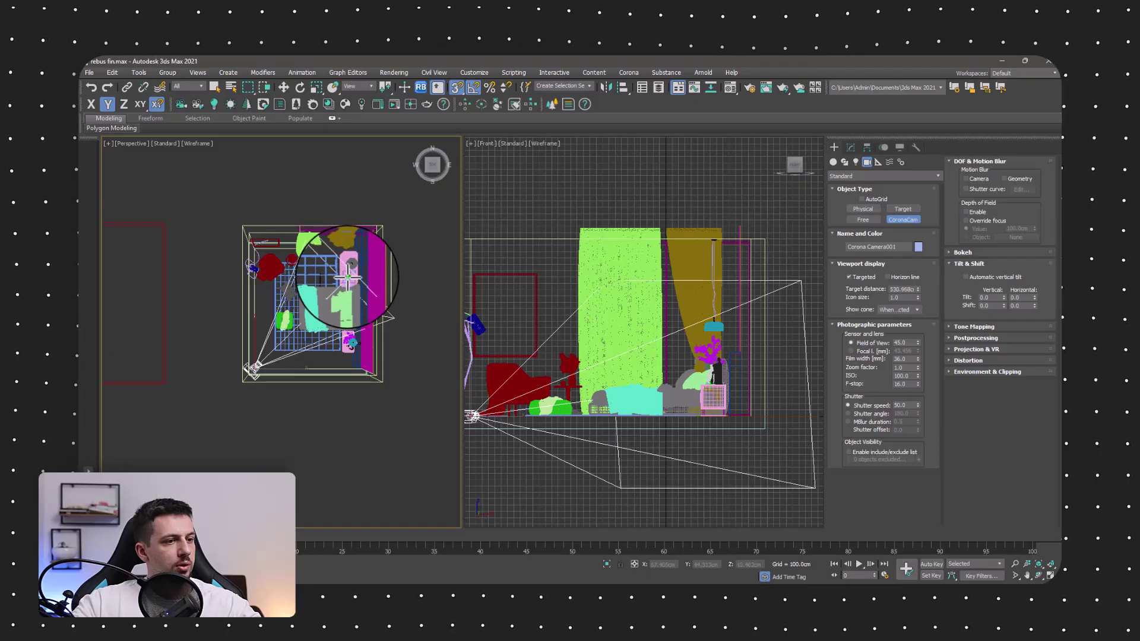
Show the Corona camera's view in the front viewport and display it with default shading
click(485, 143)
mouse_move(535, 154)
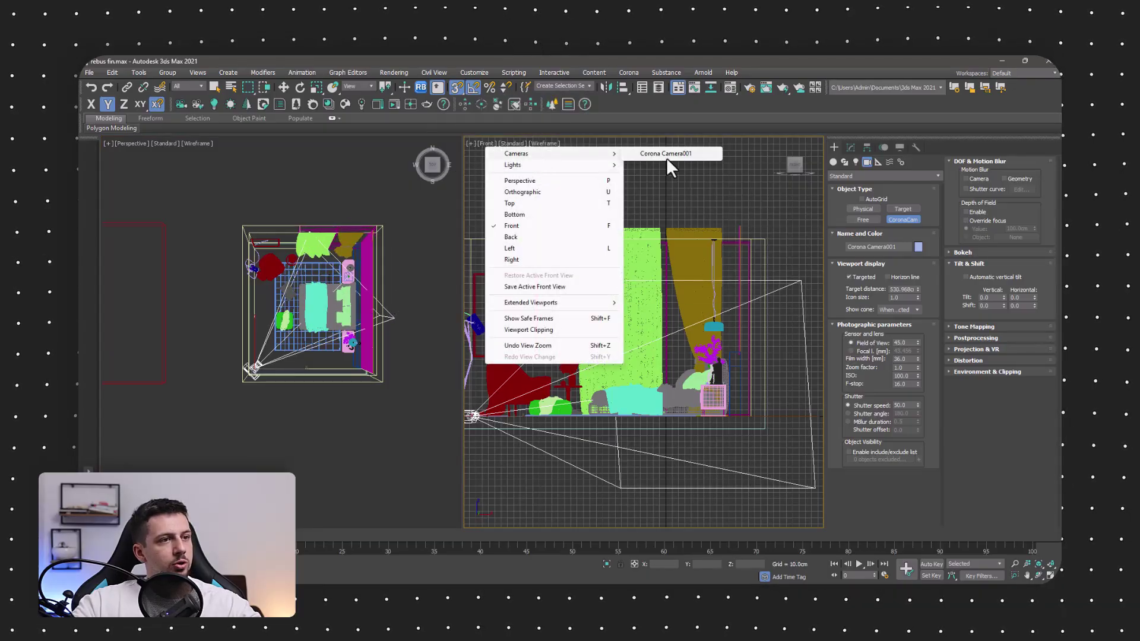
click(667, 155)
click(571, 144)
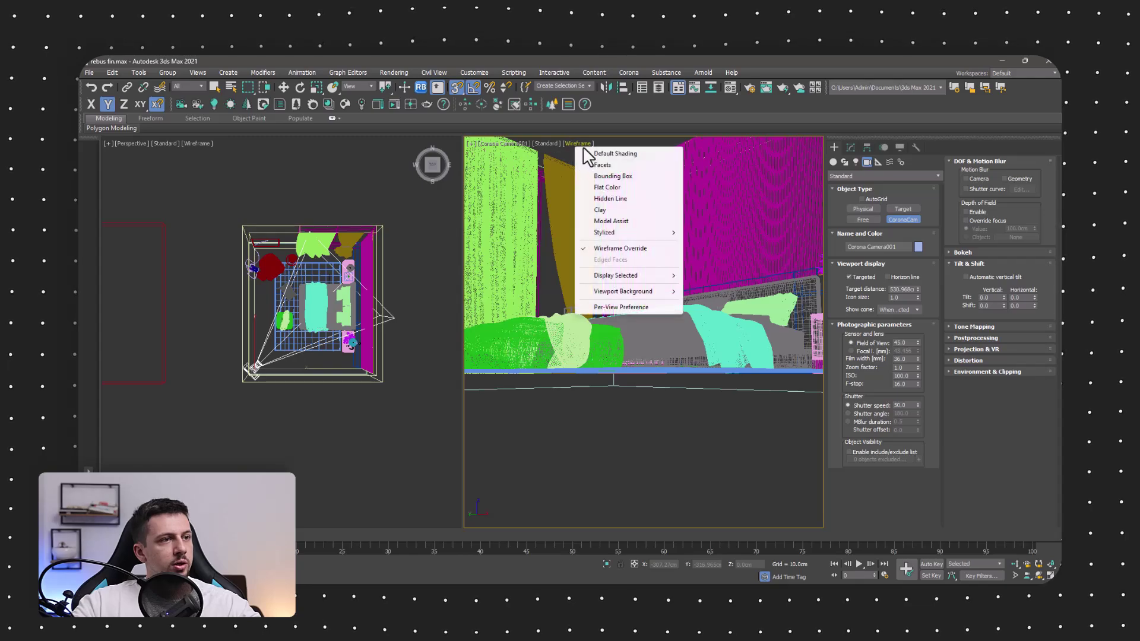
click(589, 156)
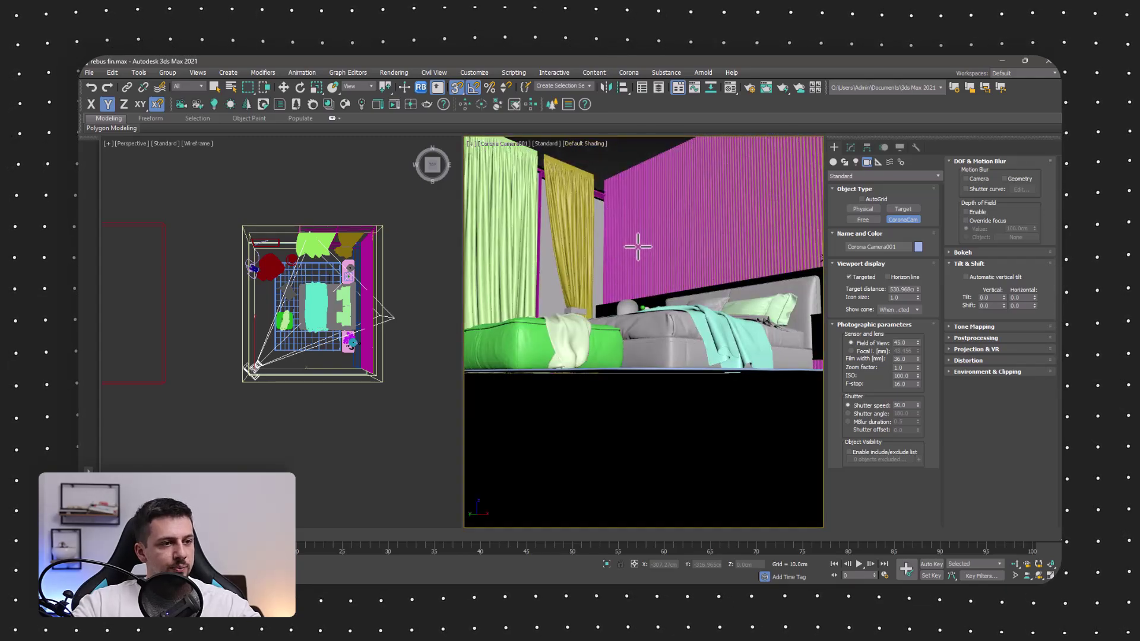
Raise the Corona camera's view and move the camera back inside the corner walls of the room
middle_drag(638, 246, 649, 319)
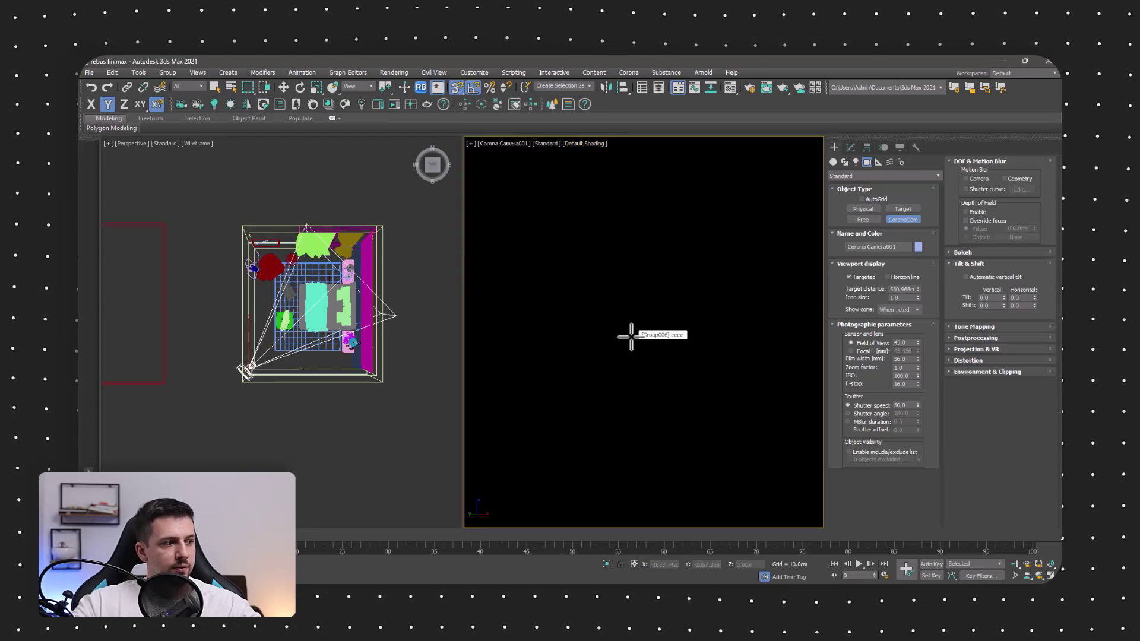
right_click(237, 368)
click(240, 369)
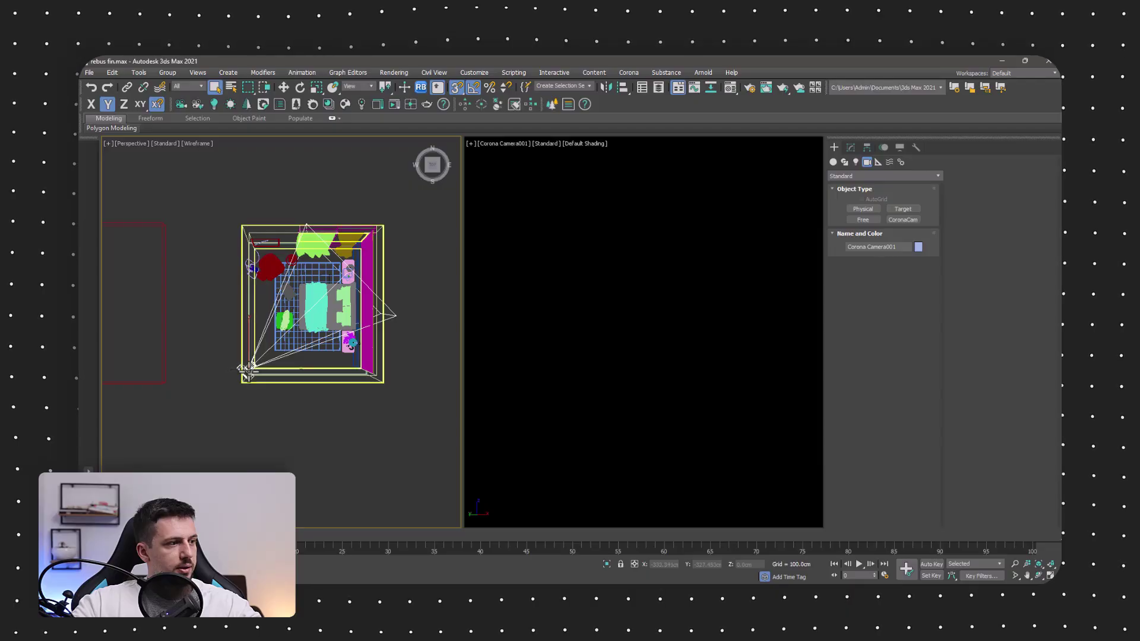
key(w)
mouse_move(249, 372)
mouse_down()
mouse_move(285, 372)
mouse_move(253, 369)
mouse_up()
Show the Corona camera's view in a maximized shaded viewport and widen its field of view to take in the bedroom
key(alt+w)
key(F3)
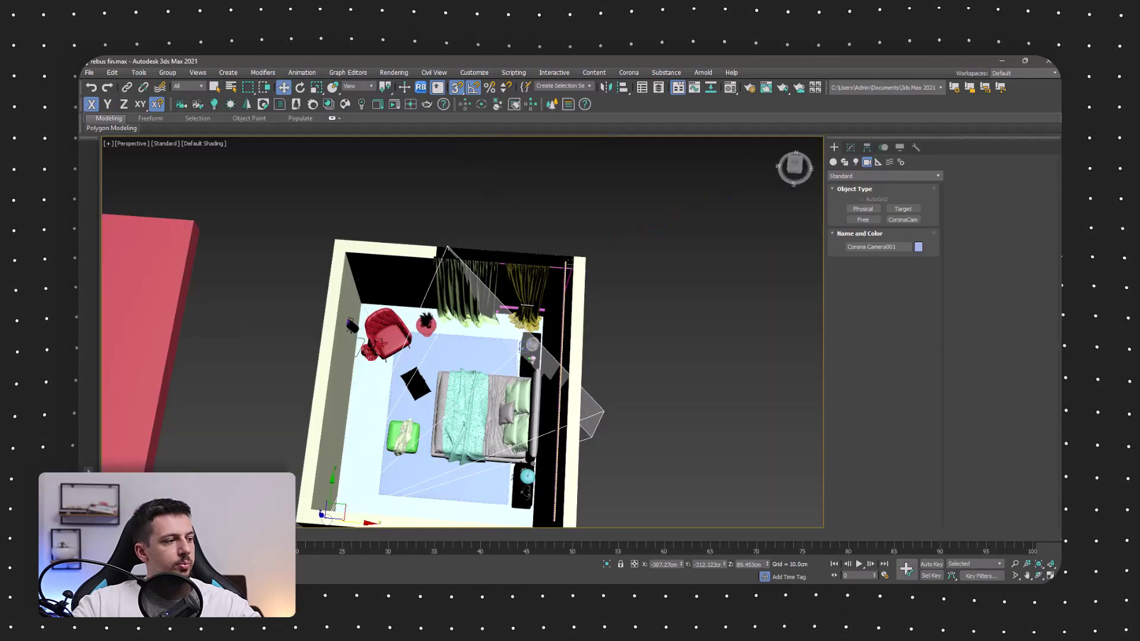
click(129, 144)
mouse_move(170, 157)
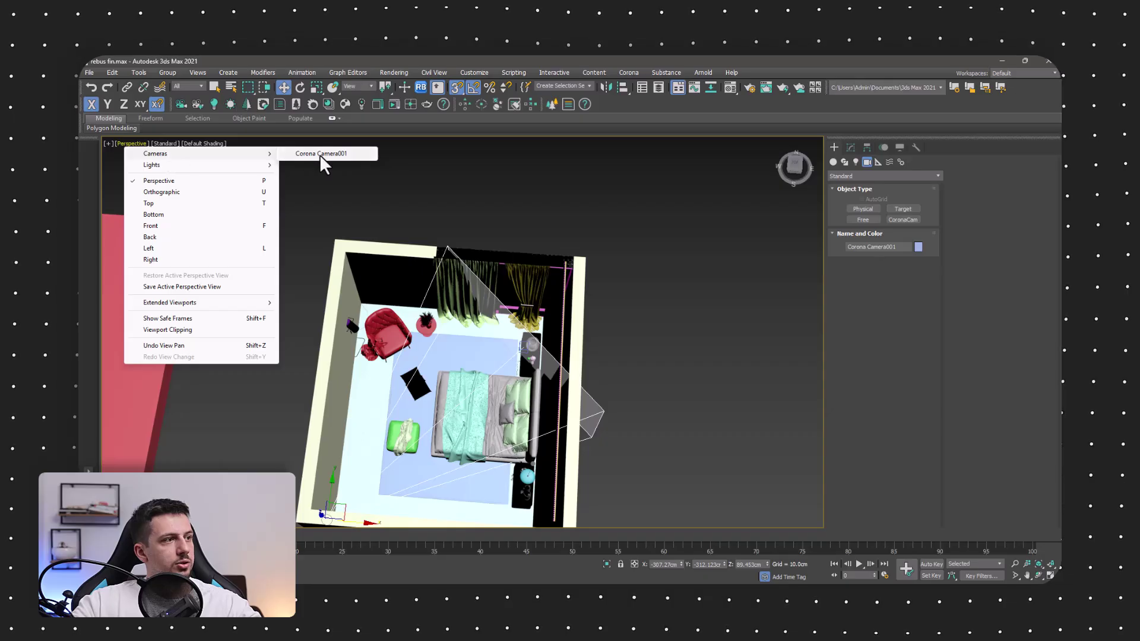
click(320, 155)
click(850, 148)
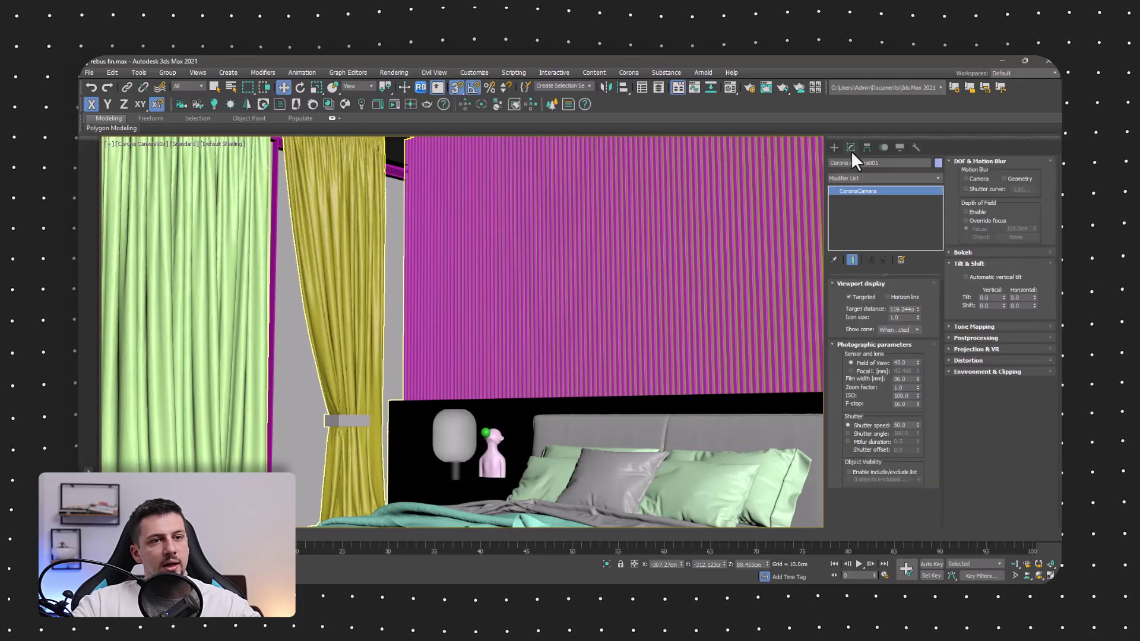
drag(918, 359, 921, 310)
Draw a long thin box along the ceiling line above the curtains, about 14 cm high
click(504, 268)
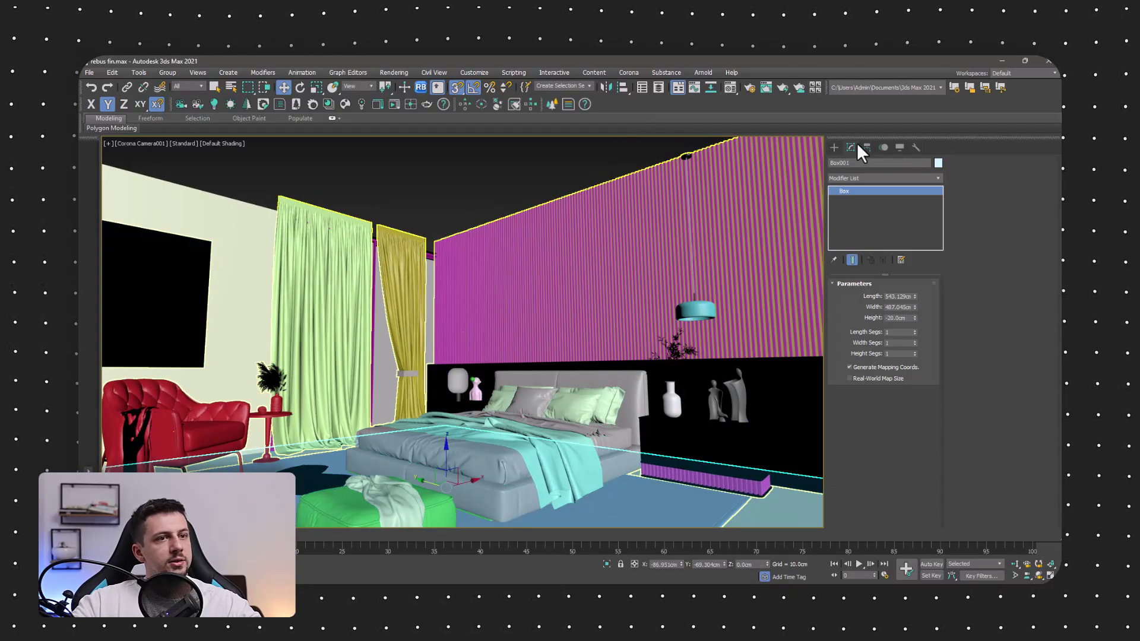
click(834, 148)
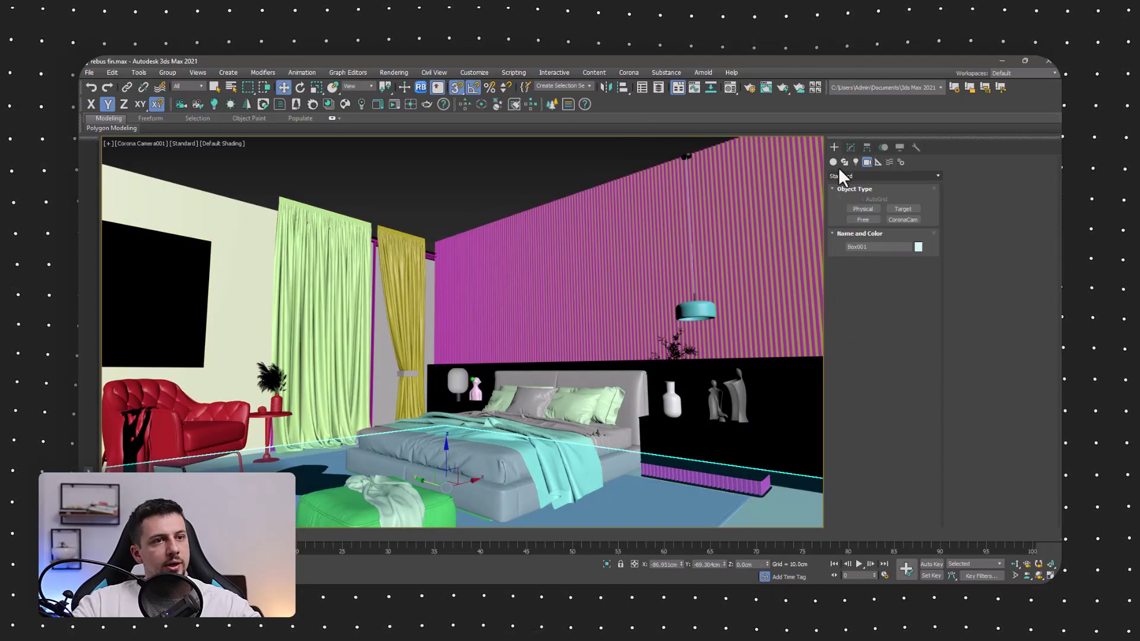
click(834, 162)
click(862, 208)
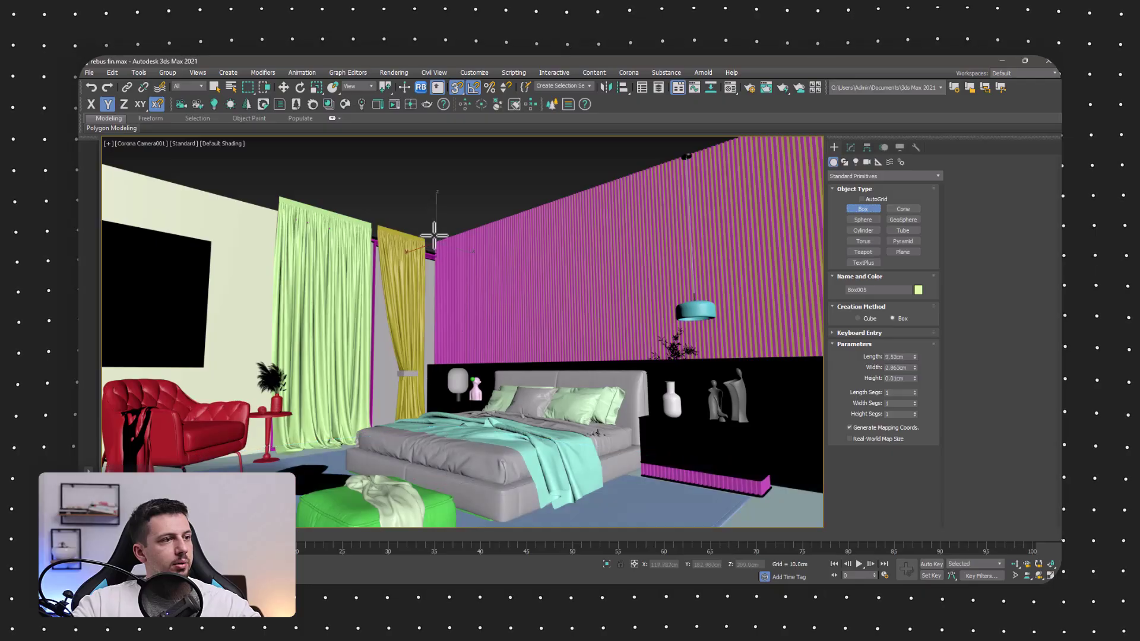
drag(437, 231, 305, 170)
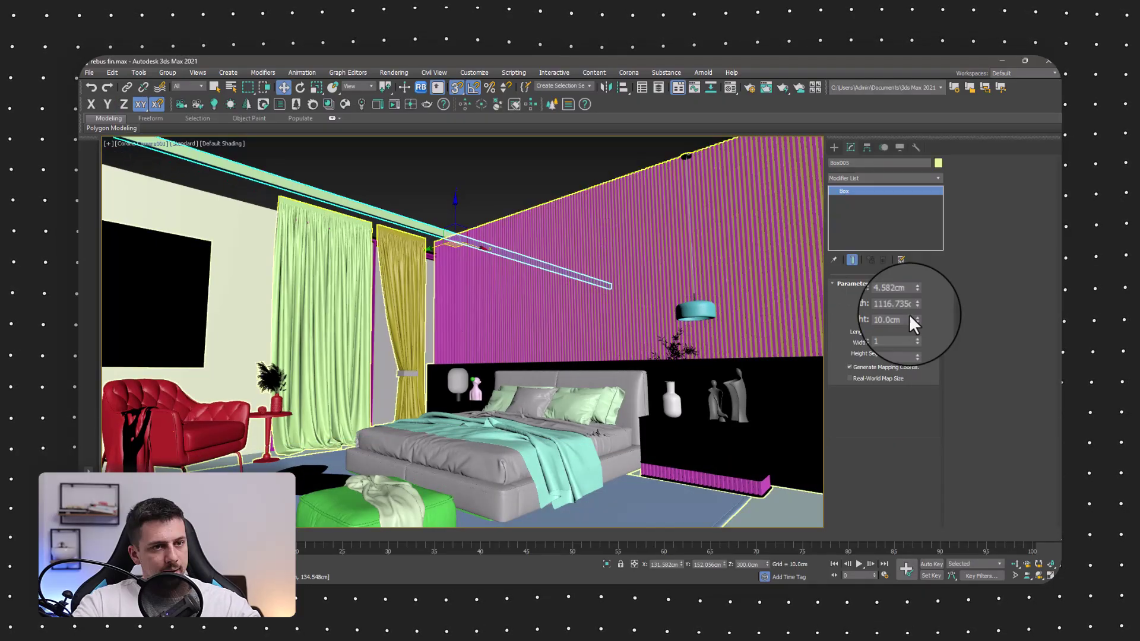
drag(912, 315, 751, 293)
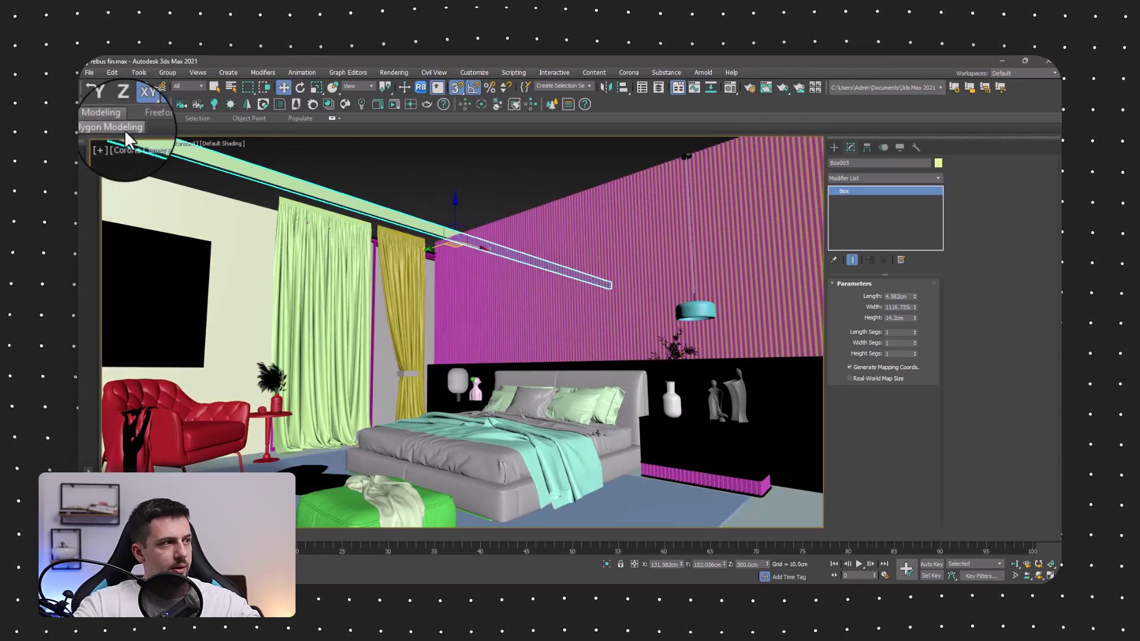
Leave the camera view for a perspective view and zoom out to examine the new box above the curtains
mouse_move(124, 130)
click(213, 87)
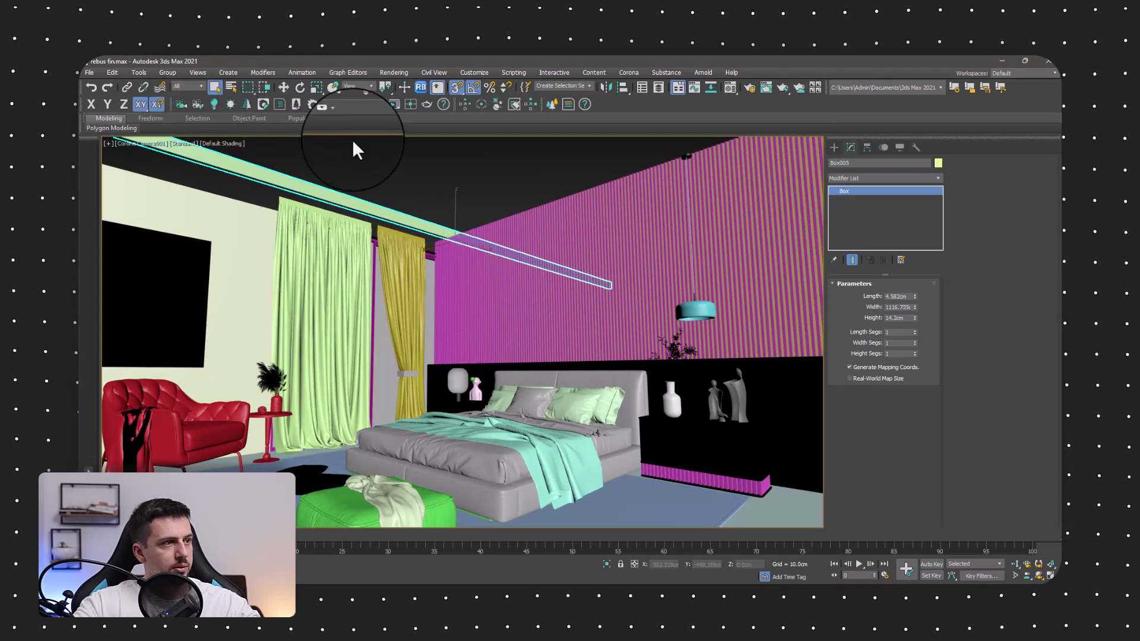
click(353, 140)
key(p)
scroll(492, 278, down, 5)
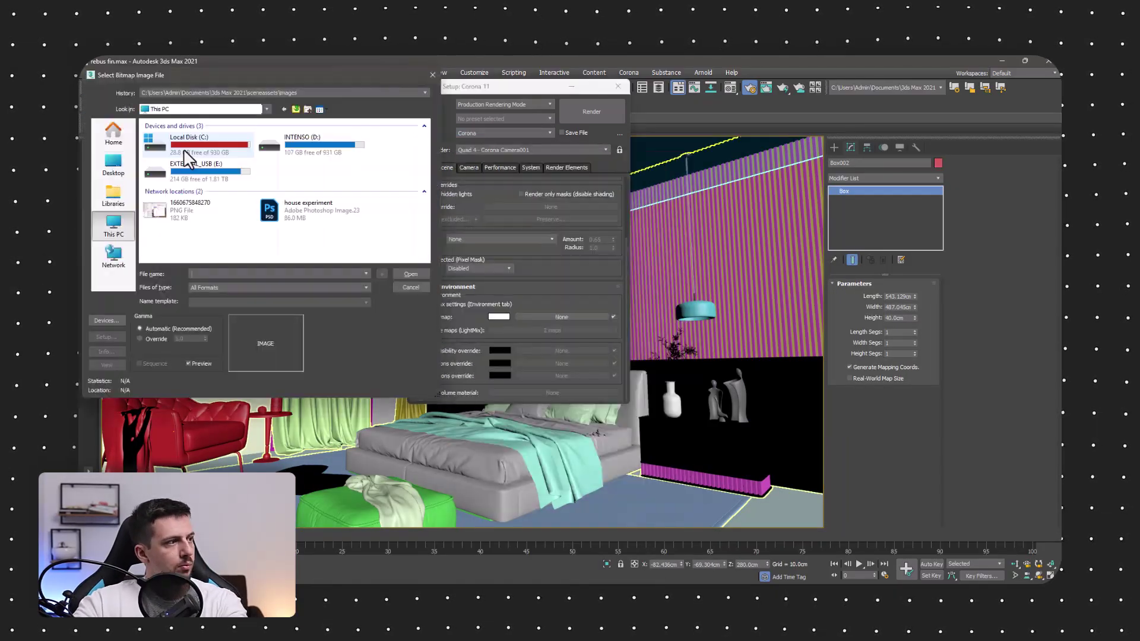
Load the cloudy.hdr image as the Corona scene environment map
click(243, 288)
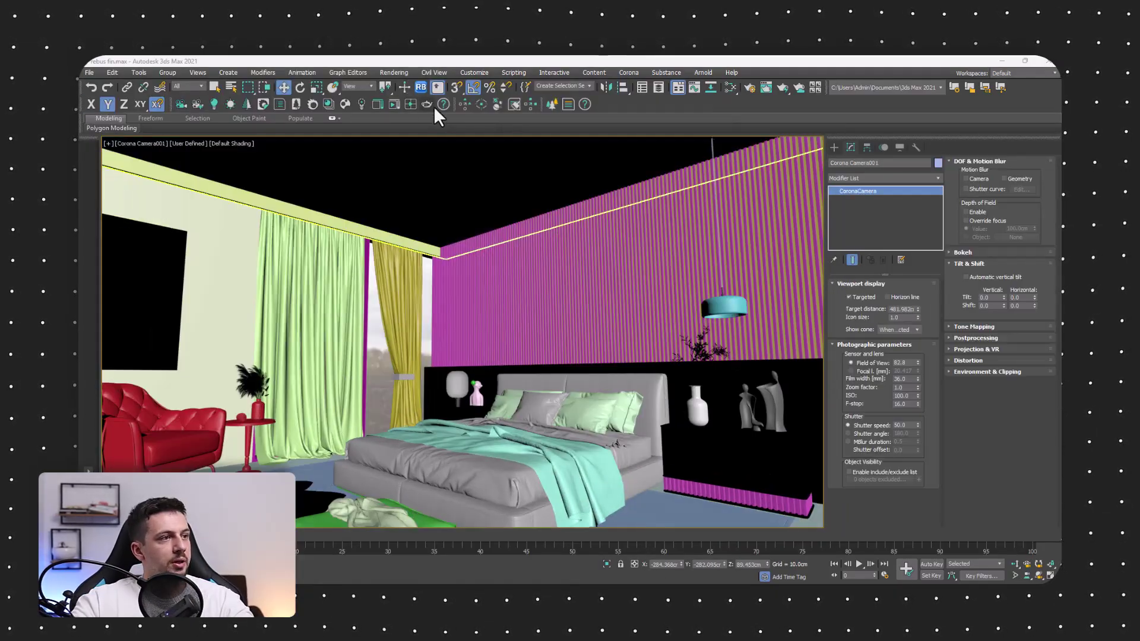
Start Corona interactive rendering in an enlarged frame buffer, set the simple exposure to about 10.5 and open the LightMix settings
click(390, 105)
drag(742, 123, 694, 150)
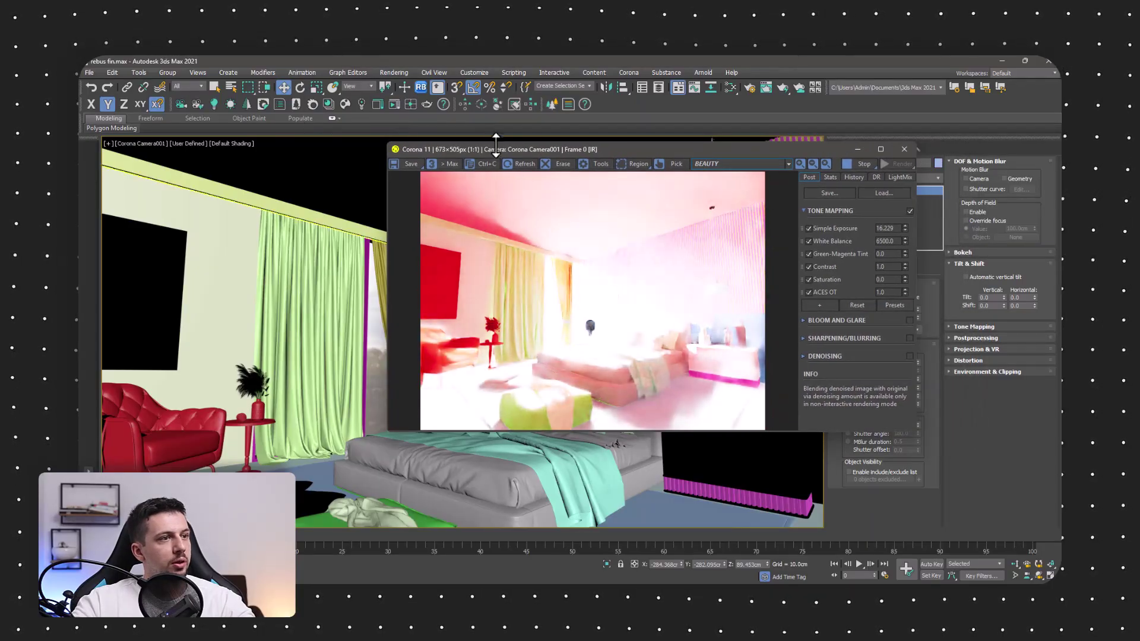
double_click(491, 147)
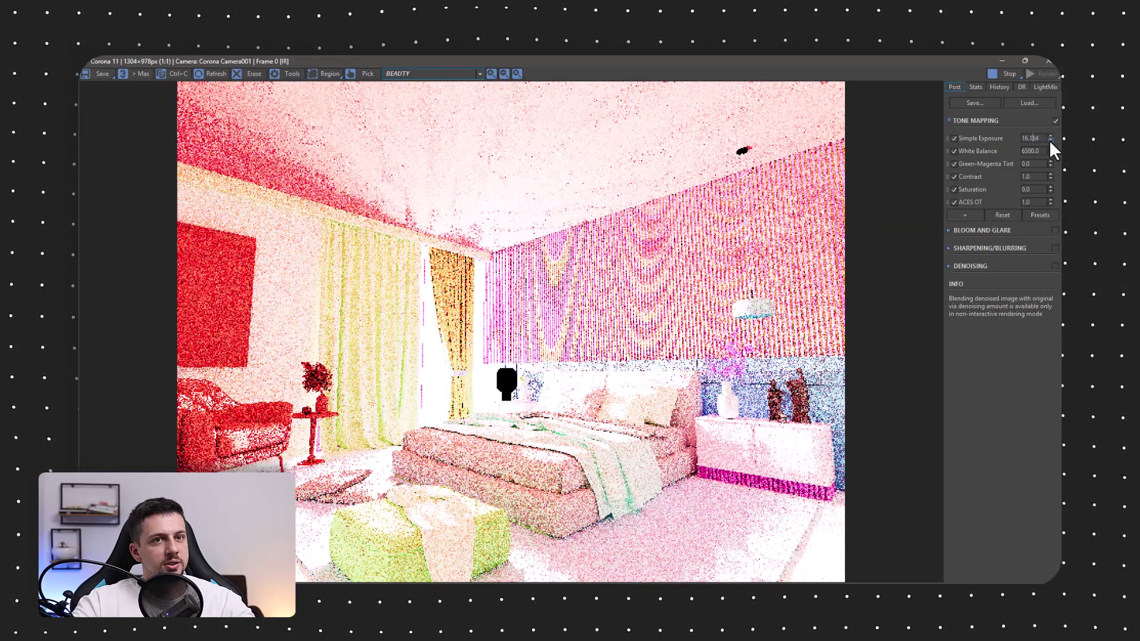
drag(1049, 140, 1054, 194)
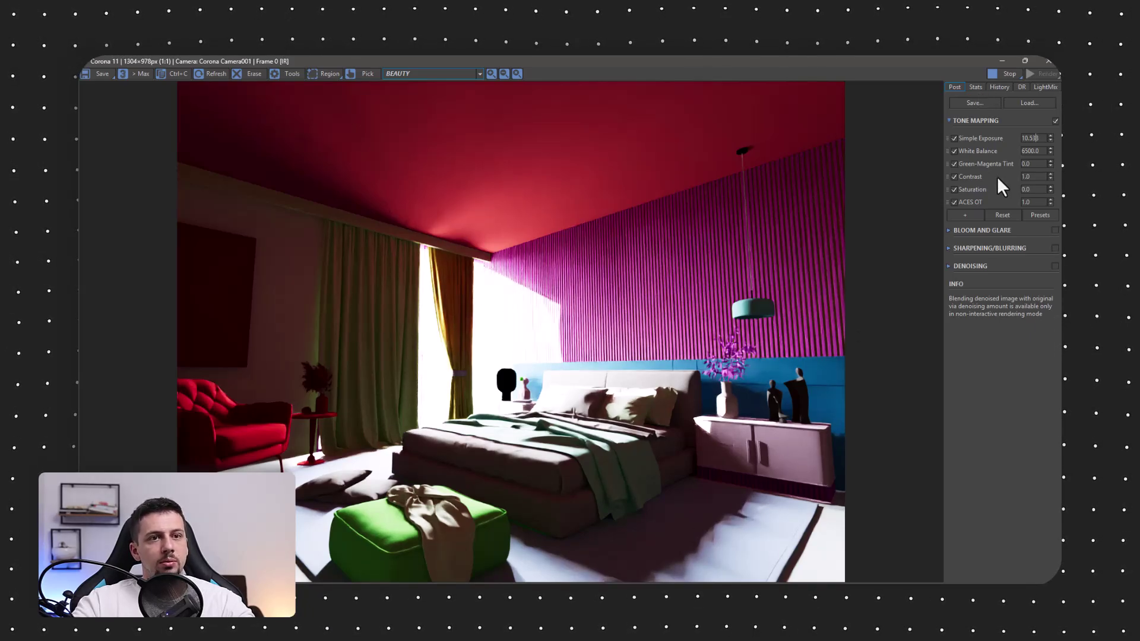
click(1046, 87)
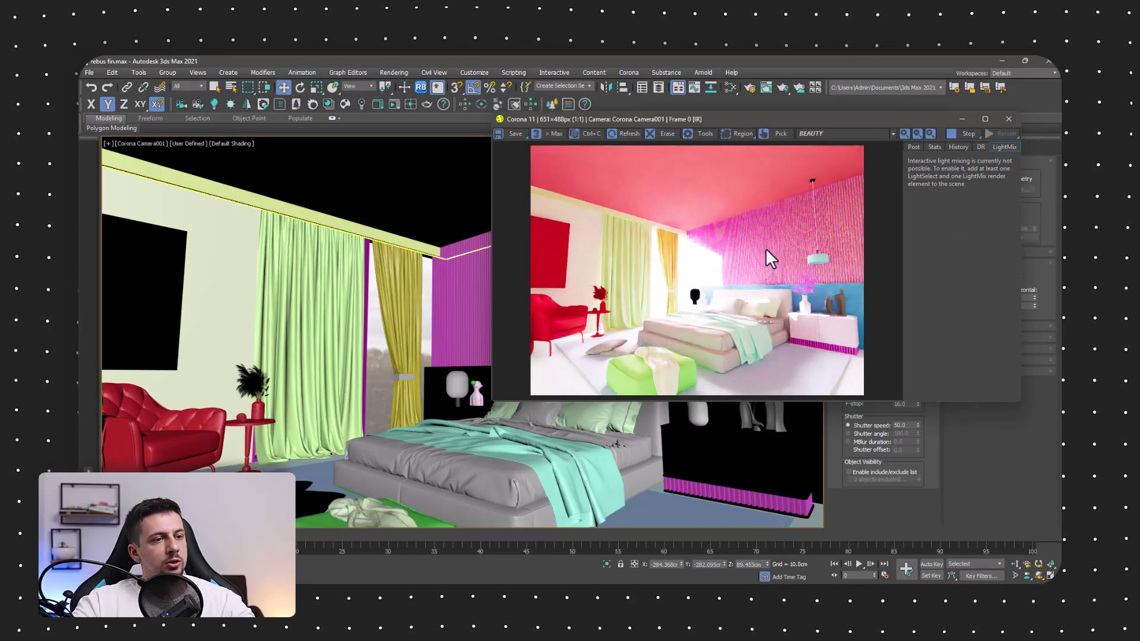
Open the cloudy.hdr map's settings in the Slate Material Editor beside the render and lower its output amount to about 0.84
click(732, 87)
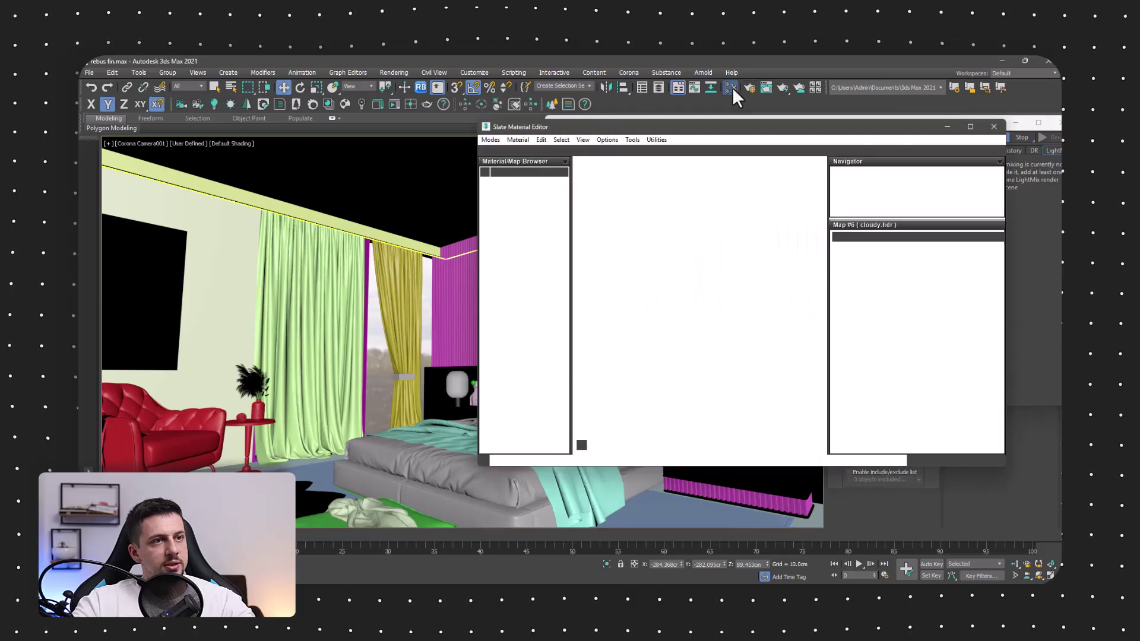
drag(686, 124, 196, 92)
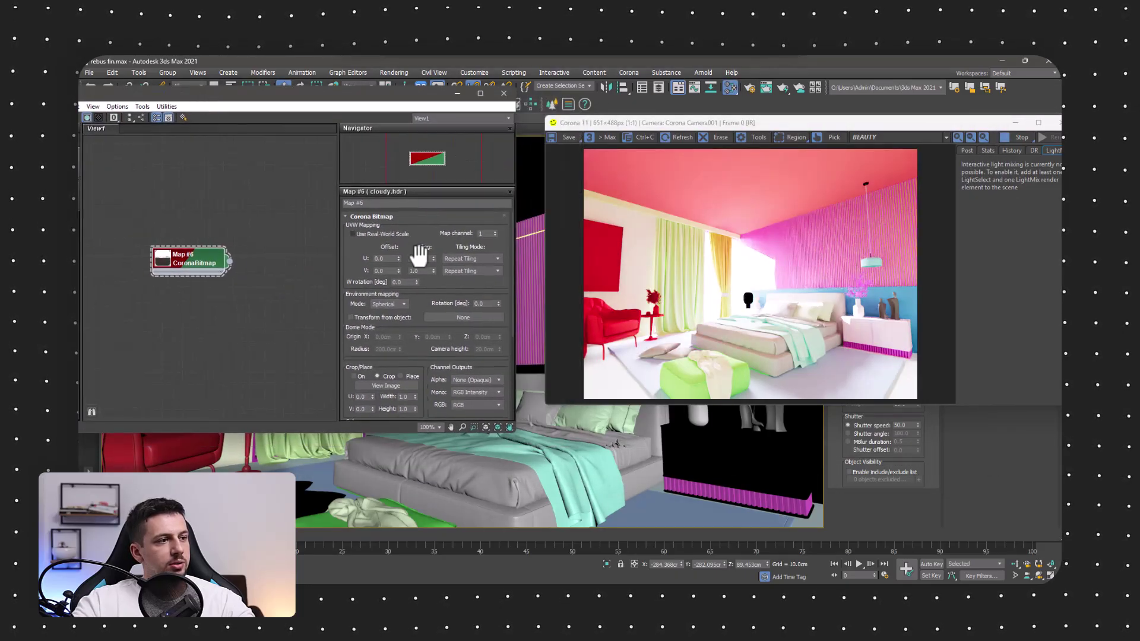
scroll(422, 320, down, 2)
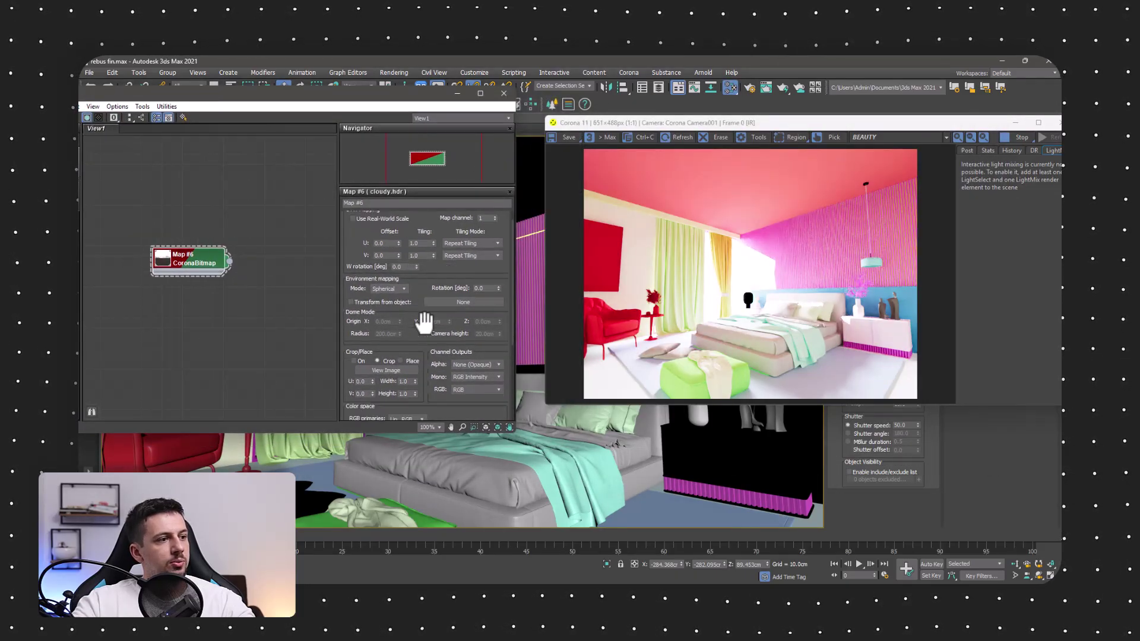
scroll(424, 323, down, 1)
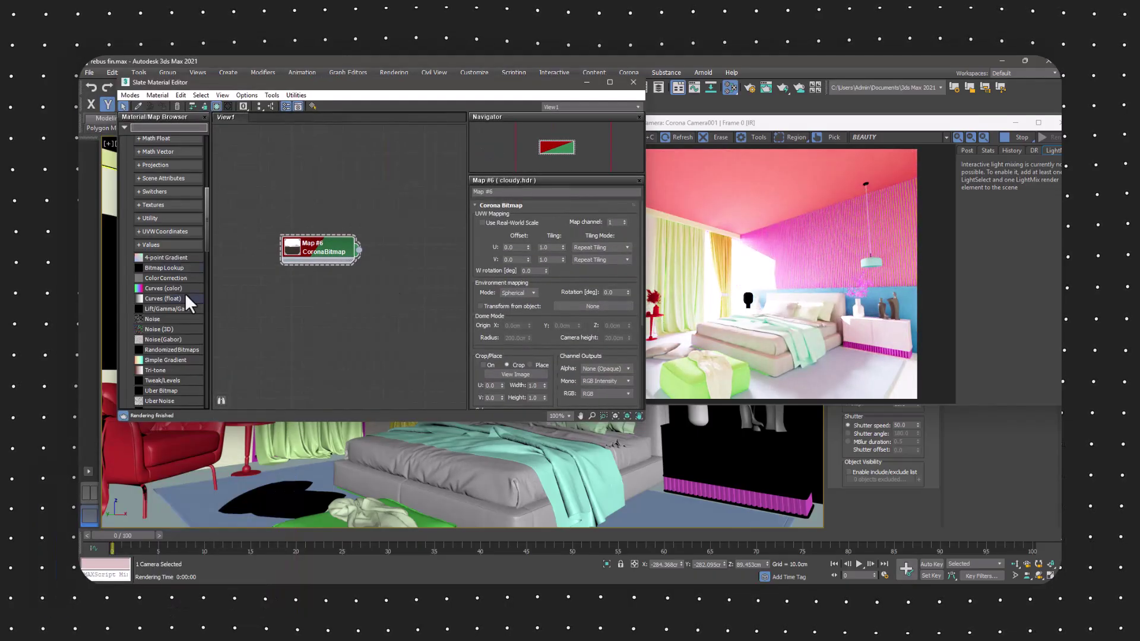
scroll(178, 308, up, 3)
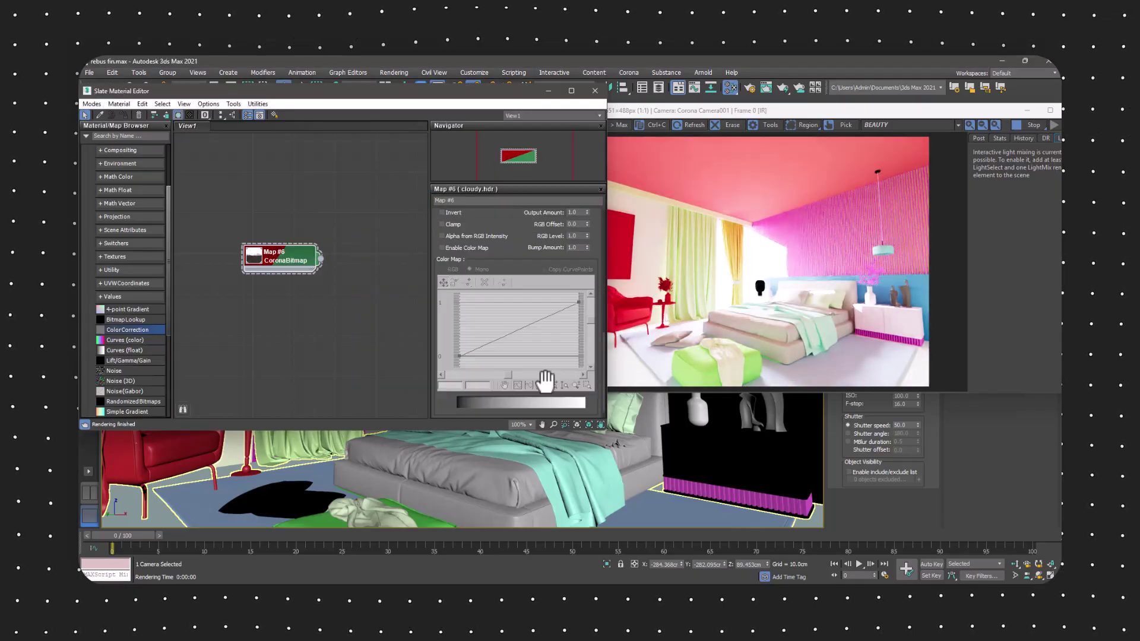
scroll(602, 314, up, 5)
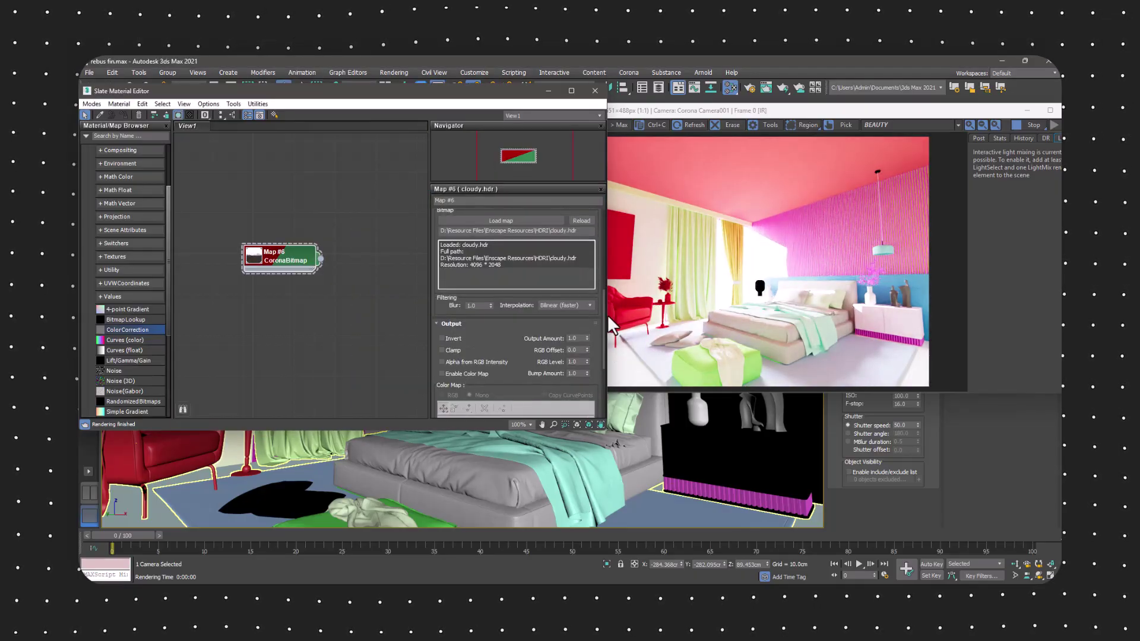
scroll(588, 302, down, 5)
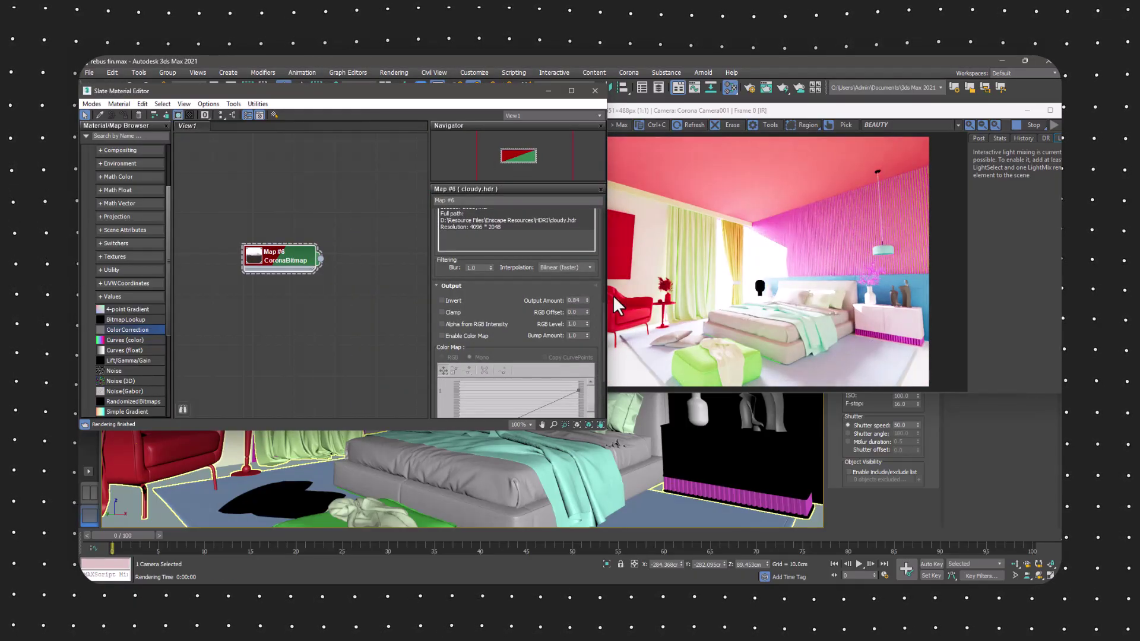
Search the material and map library for "color" and add a color correction map to the node view
click(128, 136)
text(color)
scroll(128, 309, down, 3)
click(104, 343)
drag(132, 319, 314, 189)
Connect the cloudy.hdr bitmap to the color correction map and adjust the correction's strength
drag(320, 258, 275, 190)
double_click(311, 175)
drag(501, 253, 507, 283)
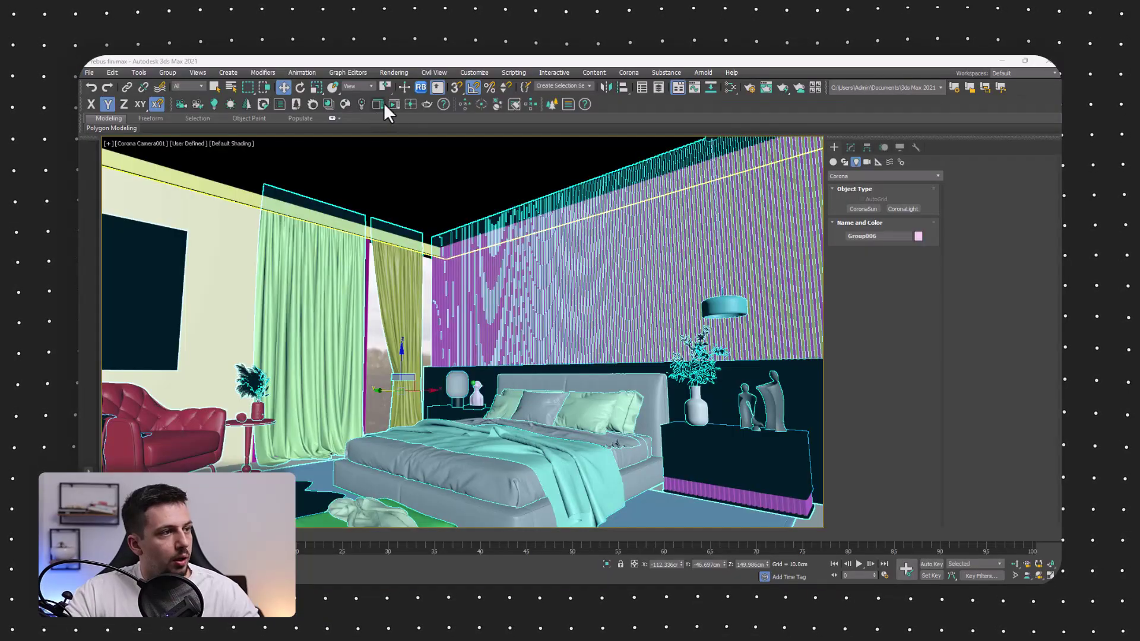
Start interactive rendering in a frame buffer beside the camera view and open the Corona Material Library
click(394, 105)
drag(566, 55, 825, 128)
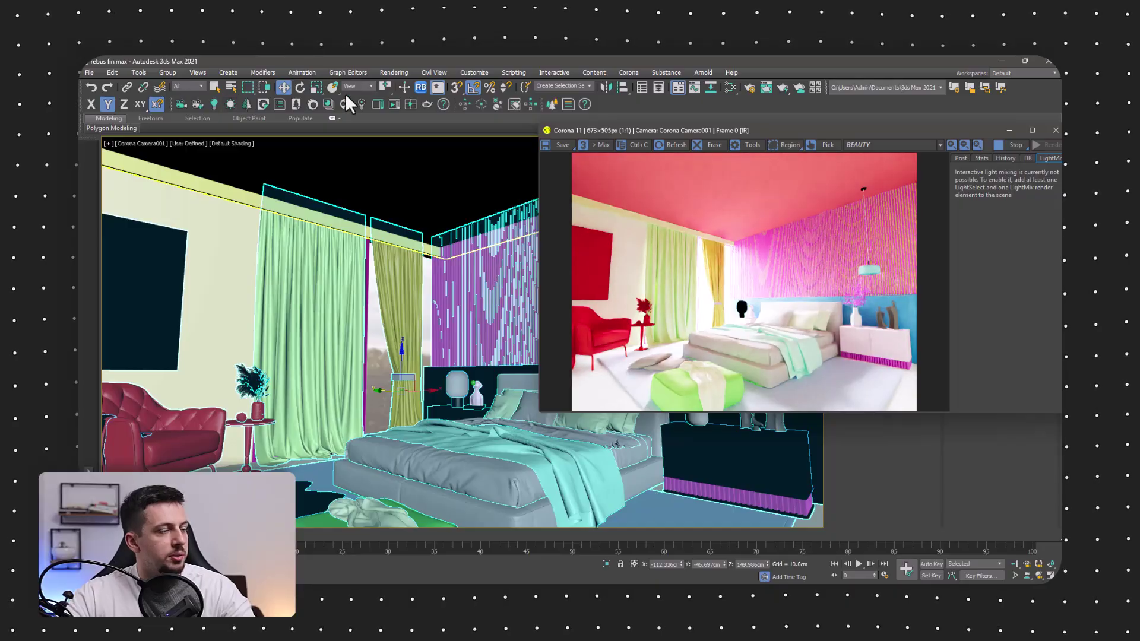
click(329, 101)
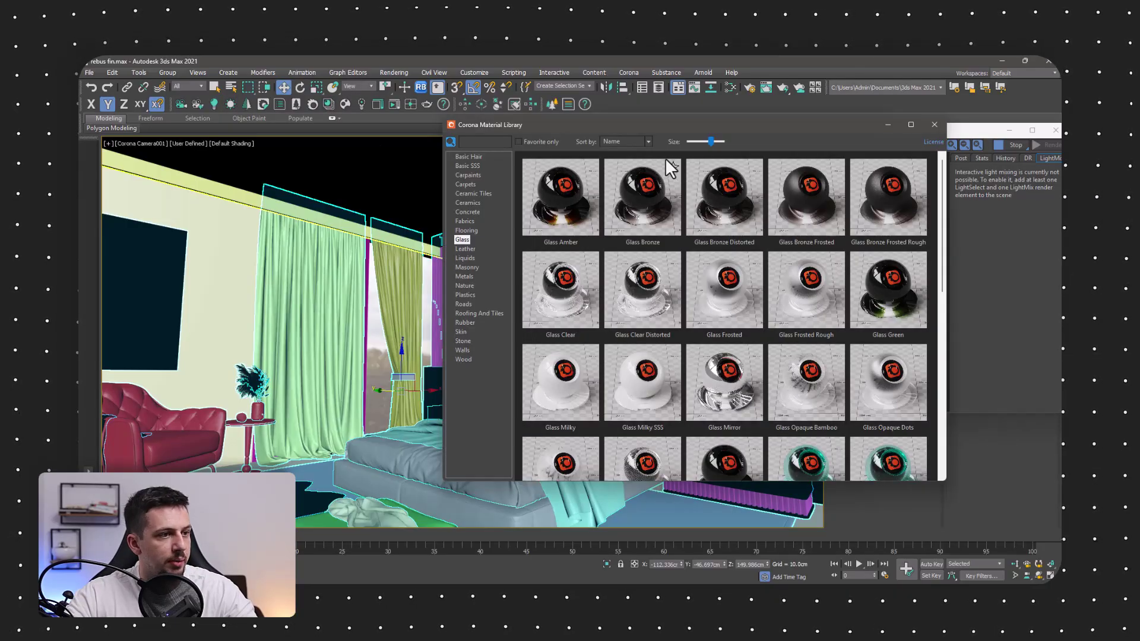
drag(608, 123, 595, 112)
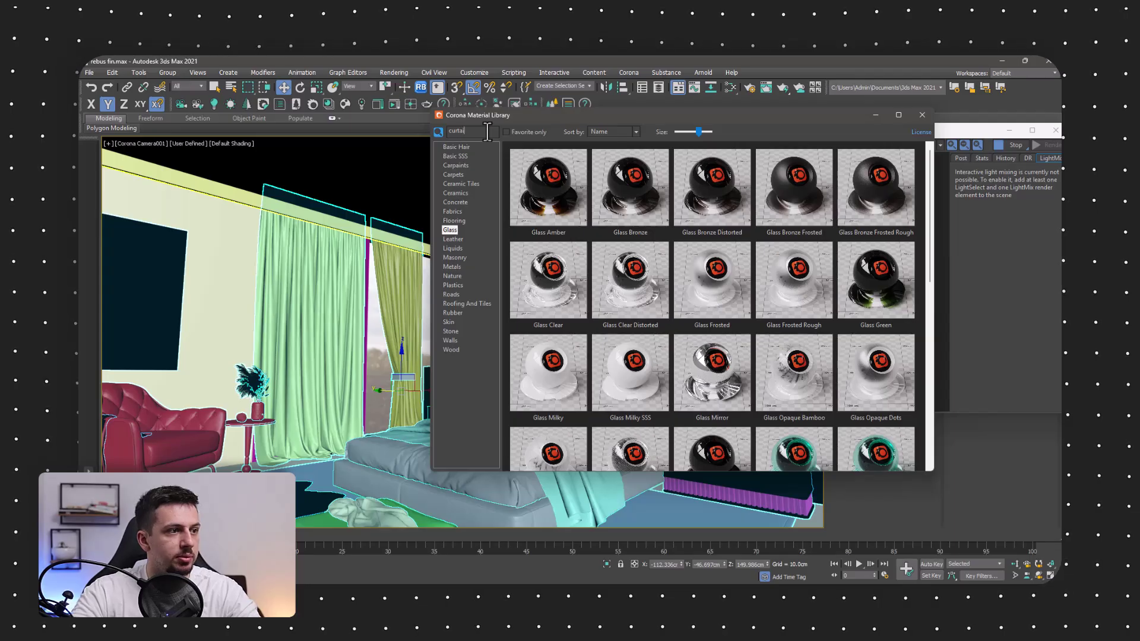
Search the Corona Material Library for "curtain" and apply a curtain fabric material to the window curtains
click(486, 131)
text(curtain)
key(Return)
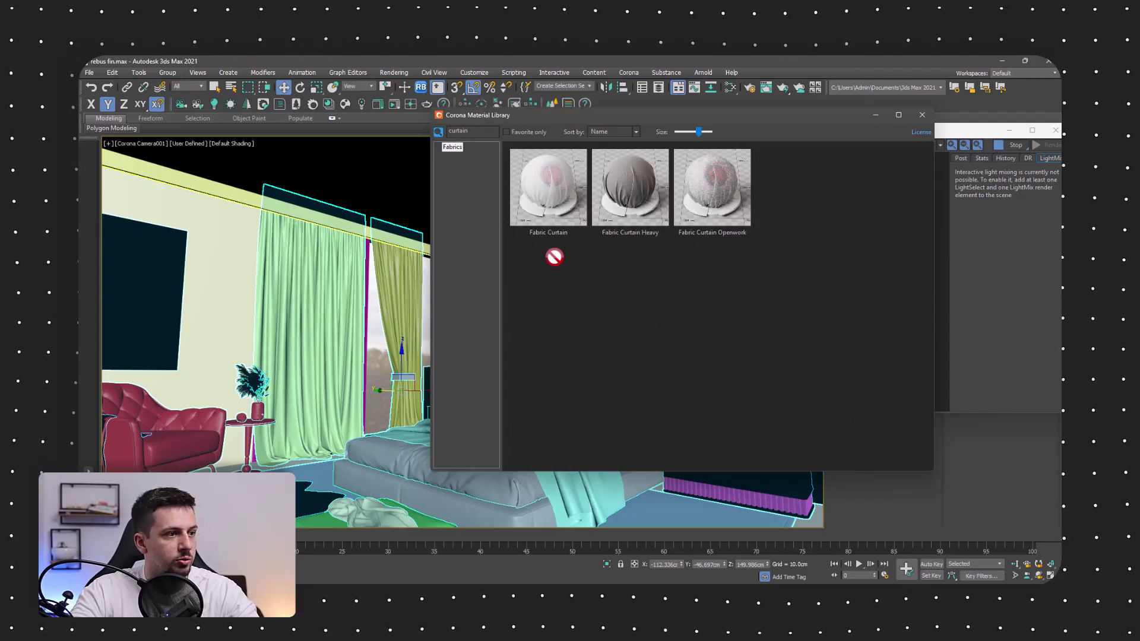
drag(301, 369, 302, 371)
click(545, 345)
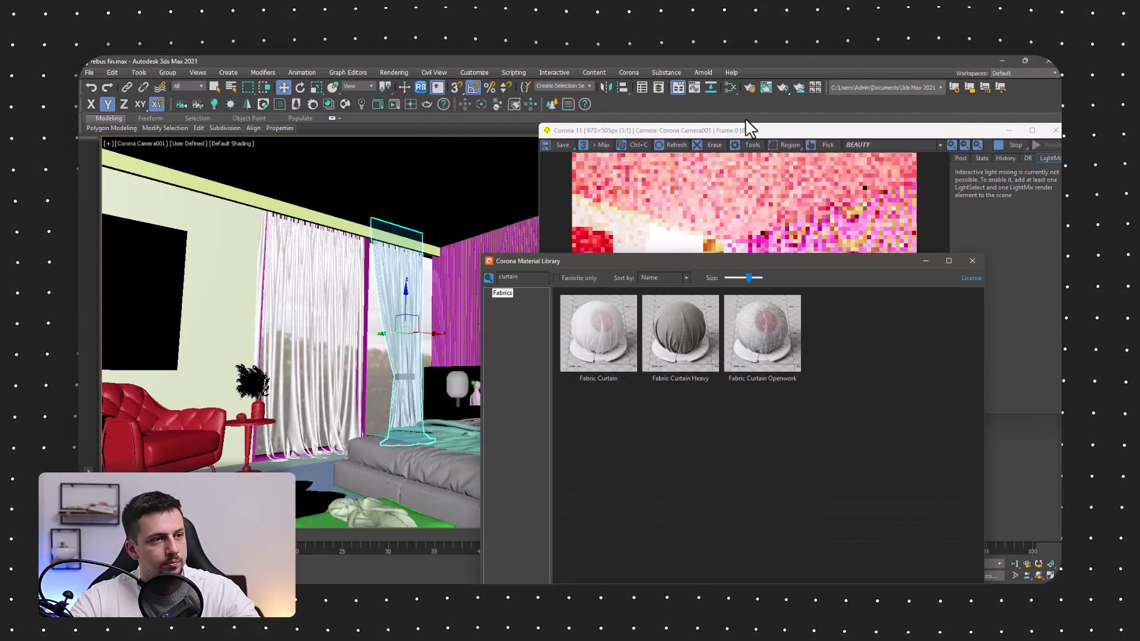
Stop the interactive rendering and place the material library over the frame buffer, leaving the curtains and bed in view
drag(836, 261, 604, 206)
click(1011, 145)
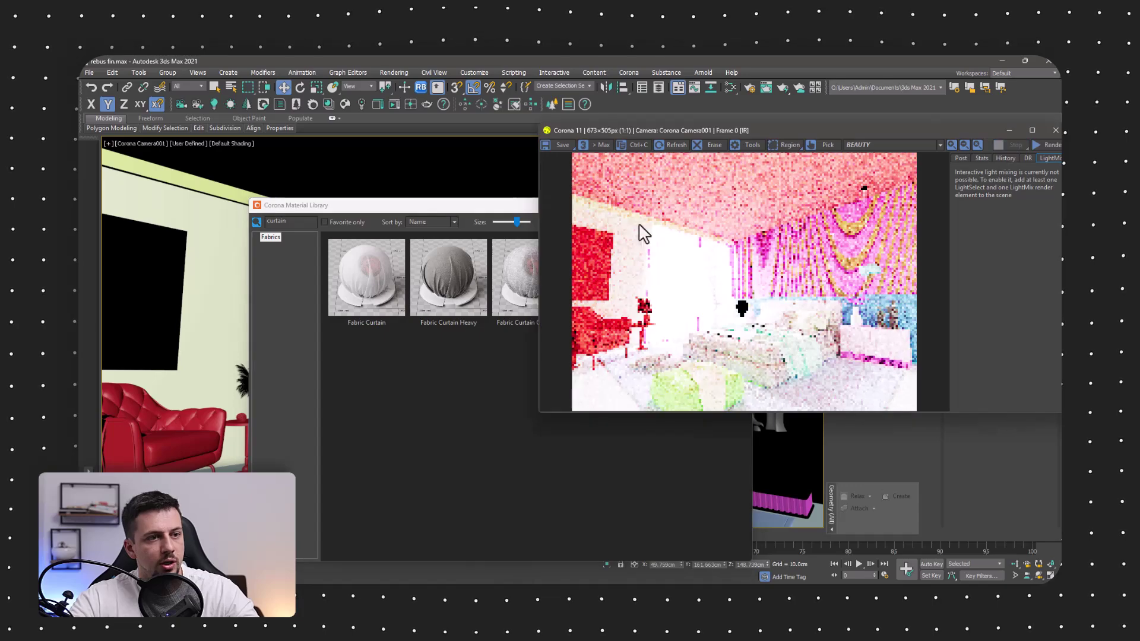
drag(482, 202, 742, 122)
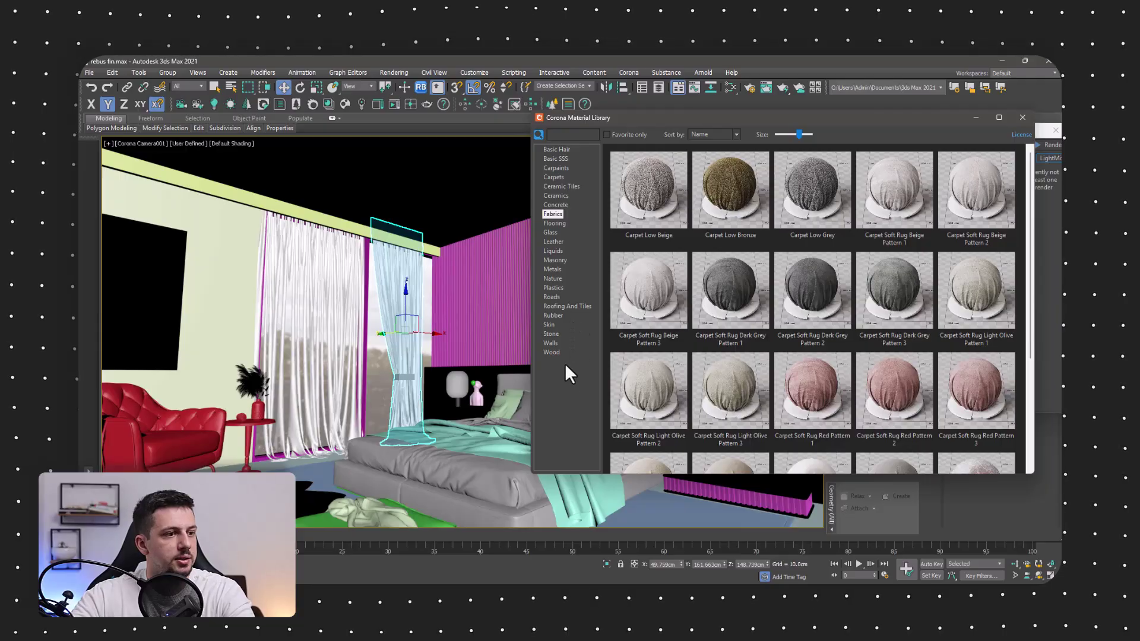
Browse the Wood and Walls categories, apply a wall material to the room's walls and select the ceiling
click(556, 352)
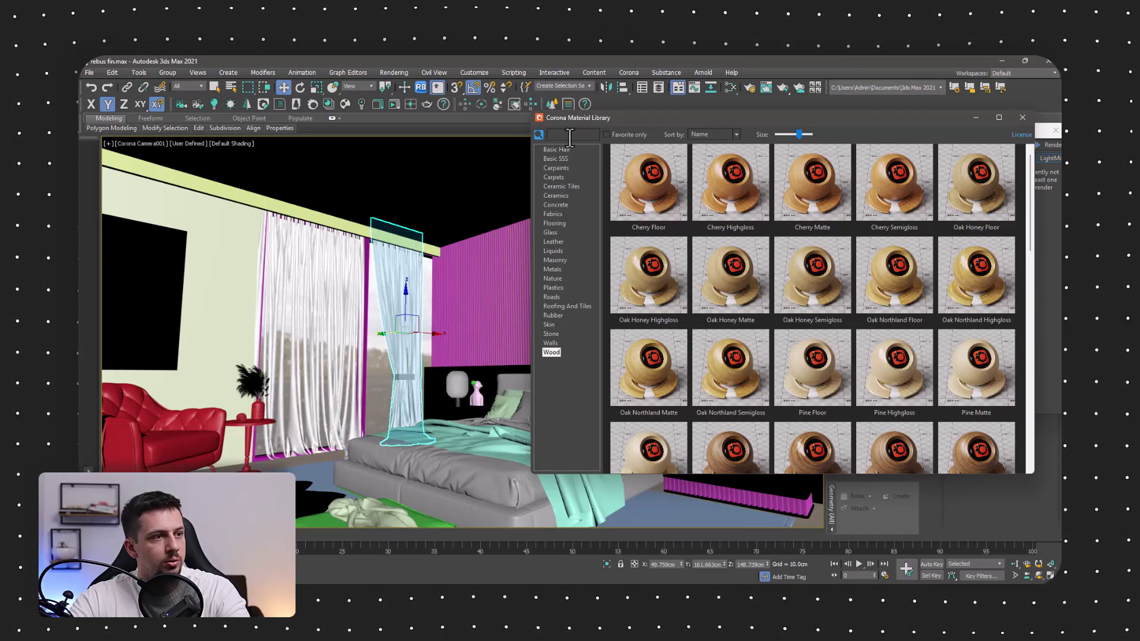
click(551, 343)
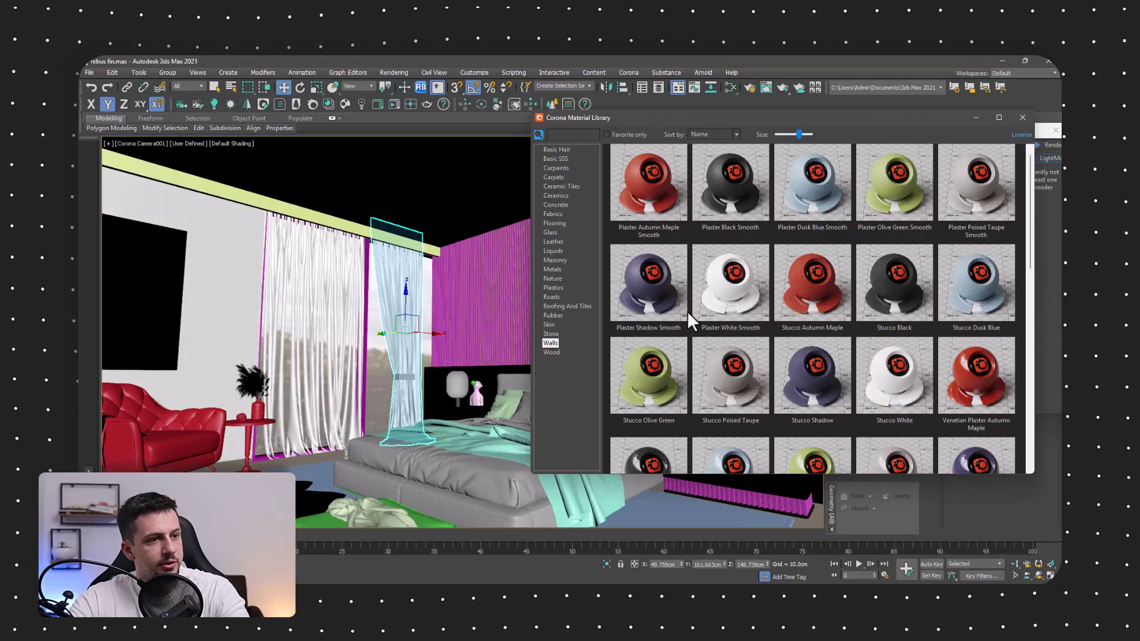
click(286, 205)
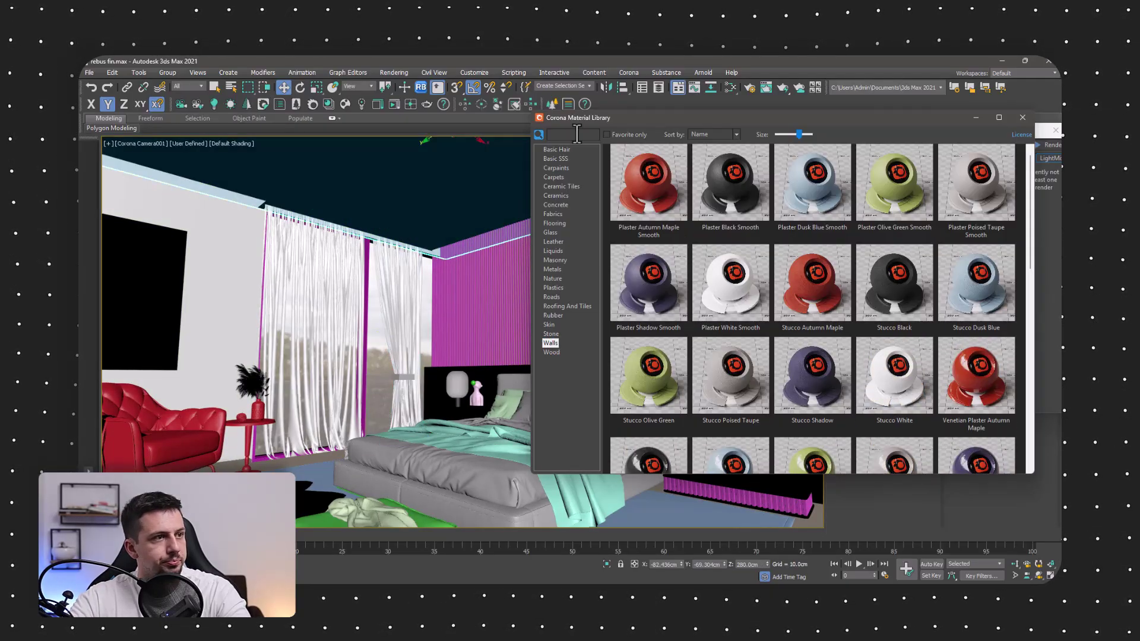
Apply an aluminium material from the Metals category to the window frame and pick a material from the Wood category
click(555, 270)
drag(657, 206, 471, 407)
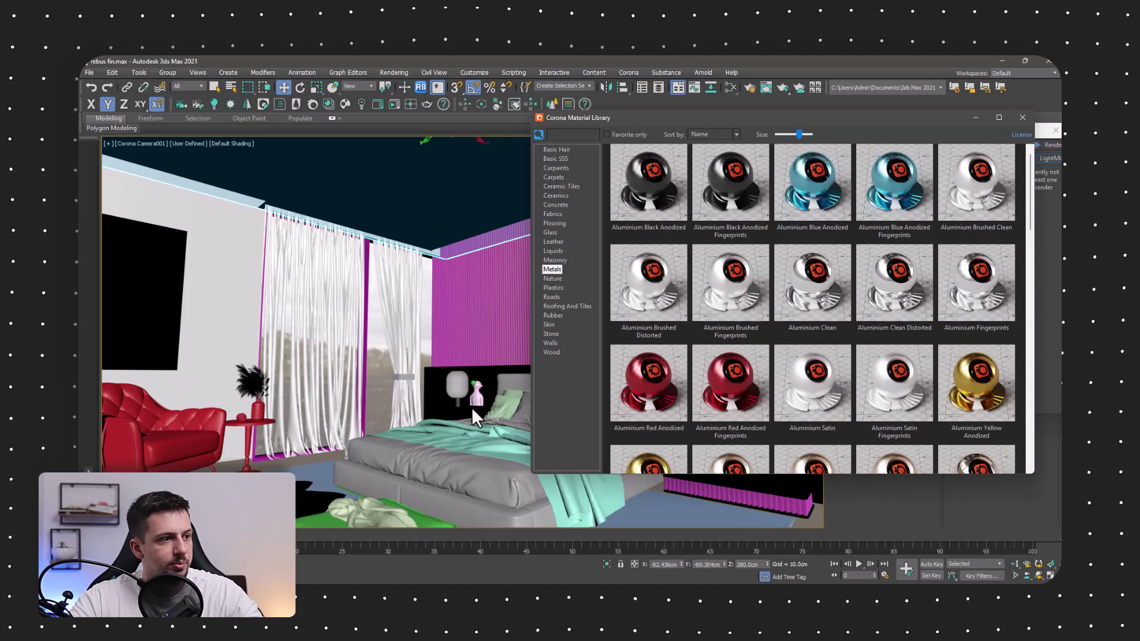
drag(716, 534, 612, 102)
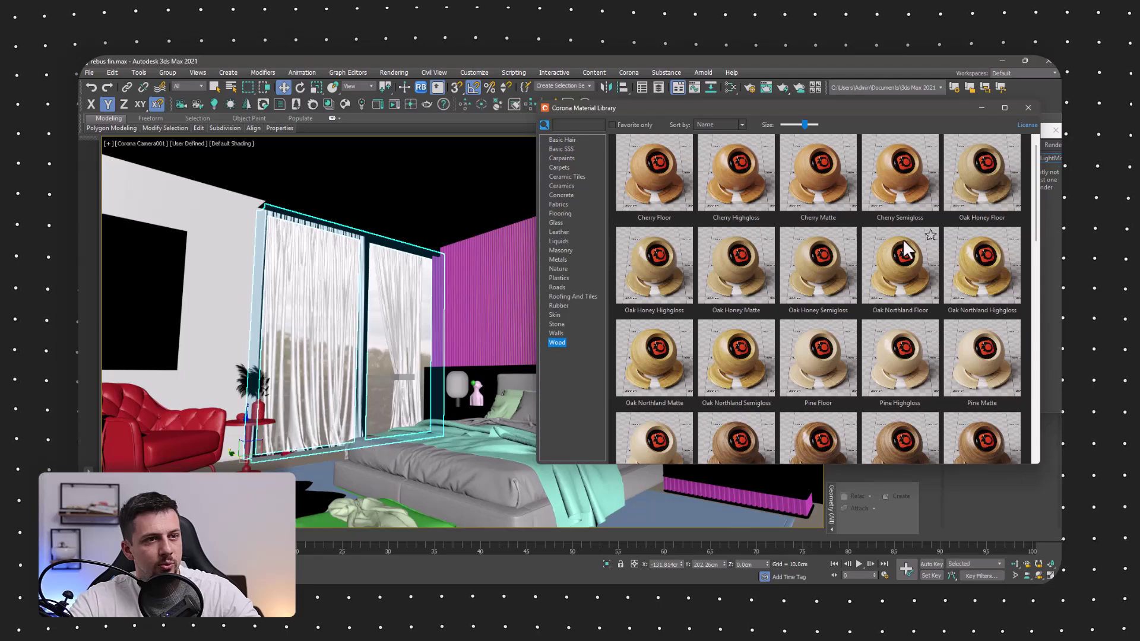
scroll(941, 282, down, 3)
drag(834, 415, 846, 423)
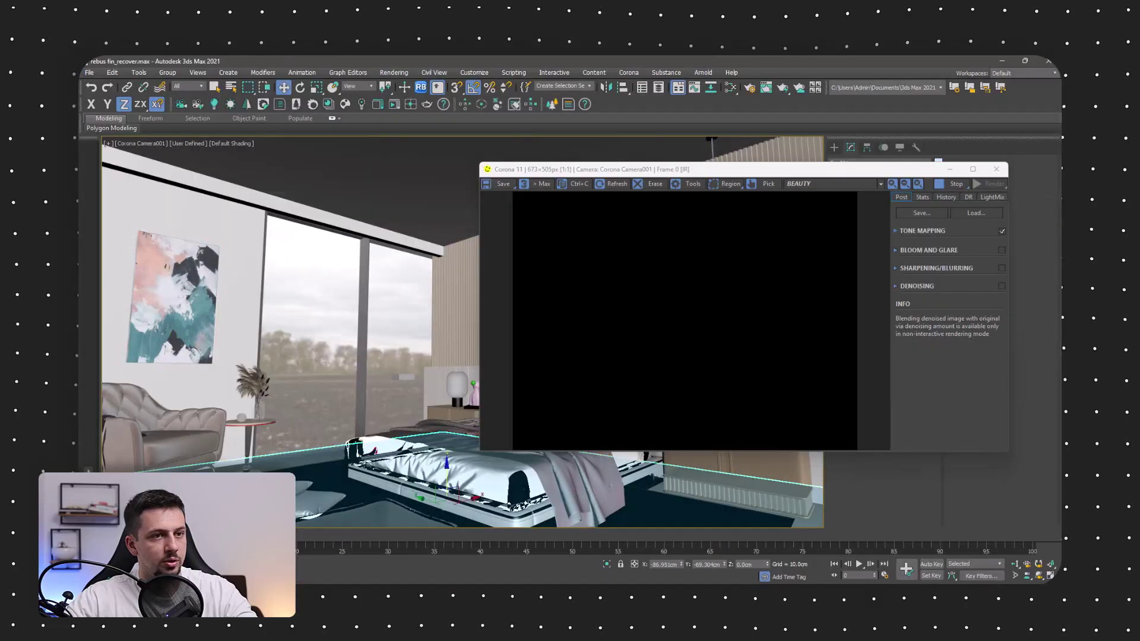
Open the modifier choices for the floor box and keep the interactive render in a small window over the viewport
drag(712, 170, 381, 123)
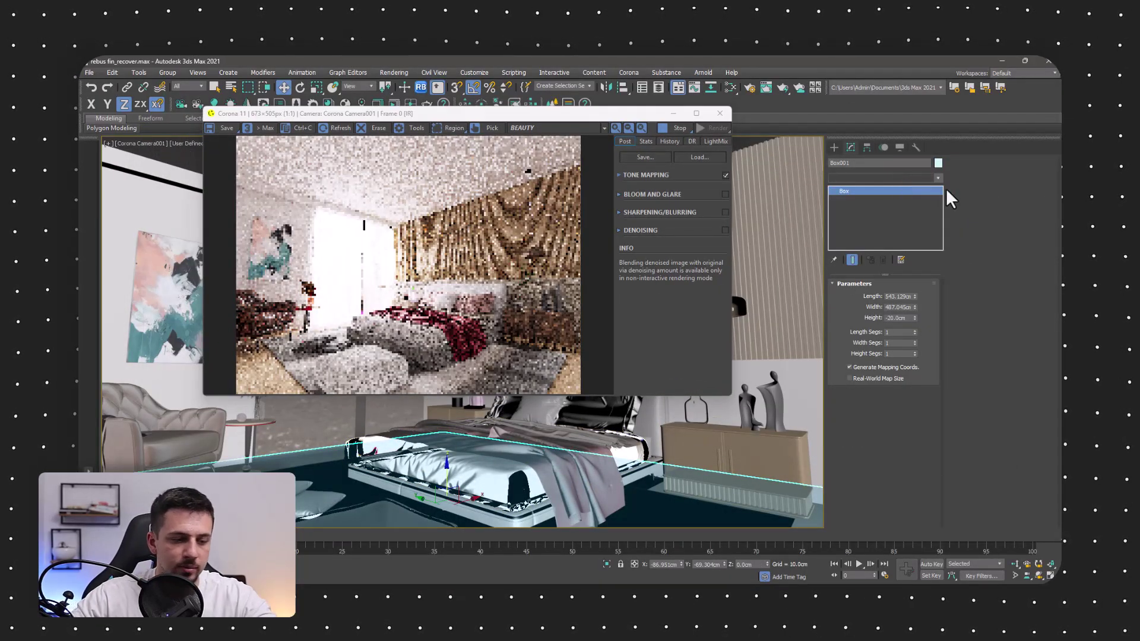
click(926, 178)
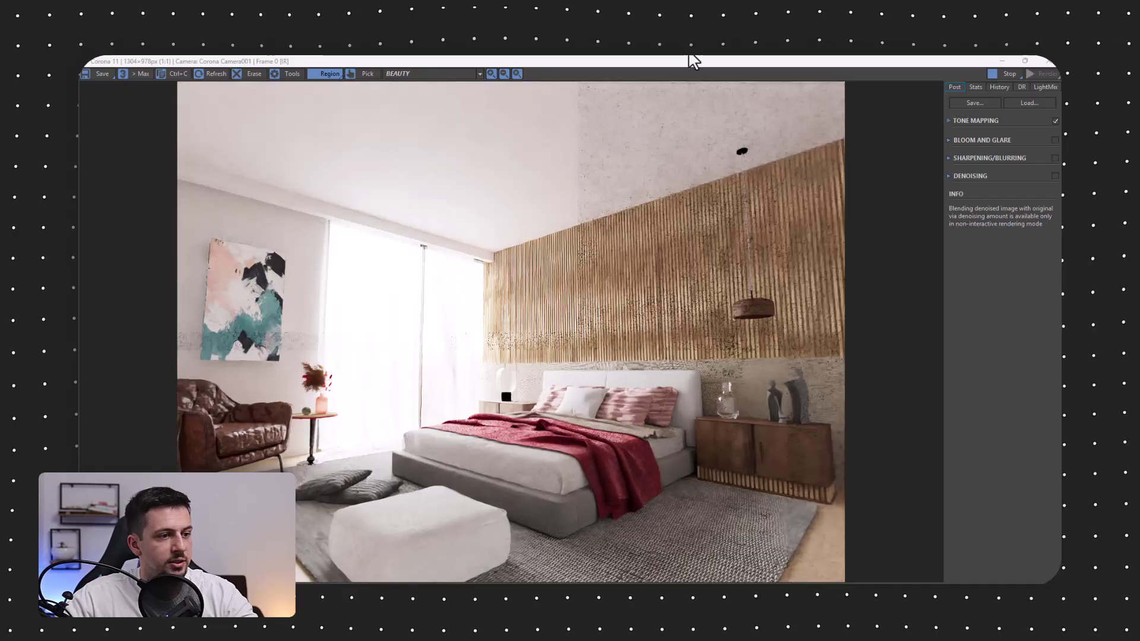
drag(689, 54, 475, 208)
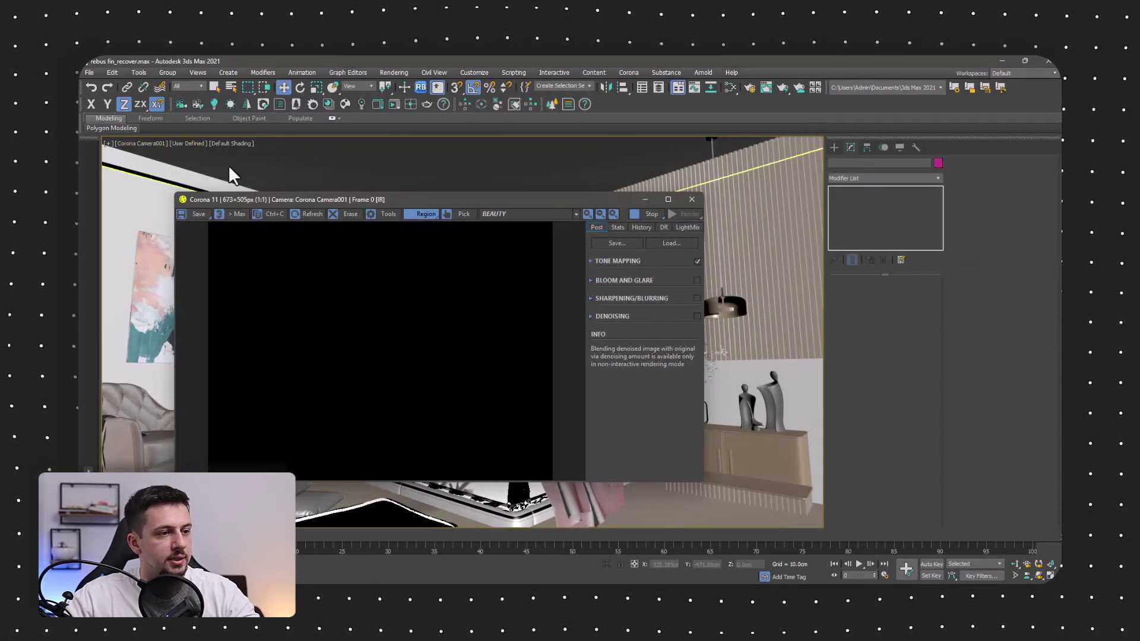
drag(324, 202, 497, 185)
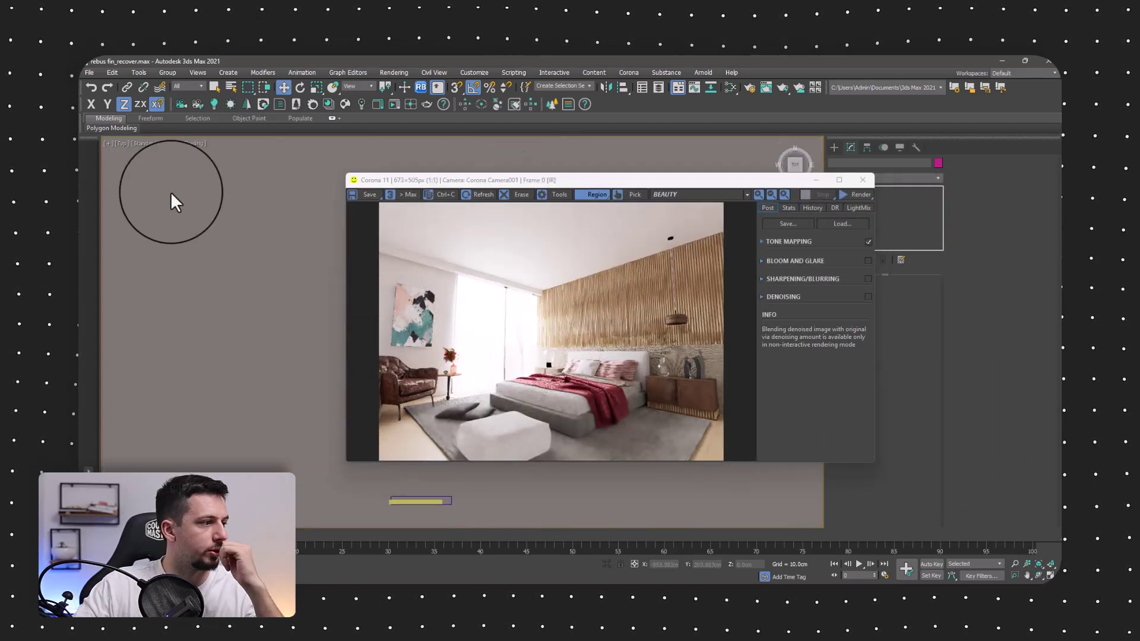
Switch the top view to wireframe shading to expose the furniture and camera beneath the ceiling
scroll(277, 211, down, 8)
scroll(285, 259, up, 10)
middle_drag(259, 160, 257, 218)
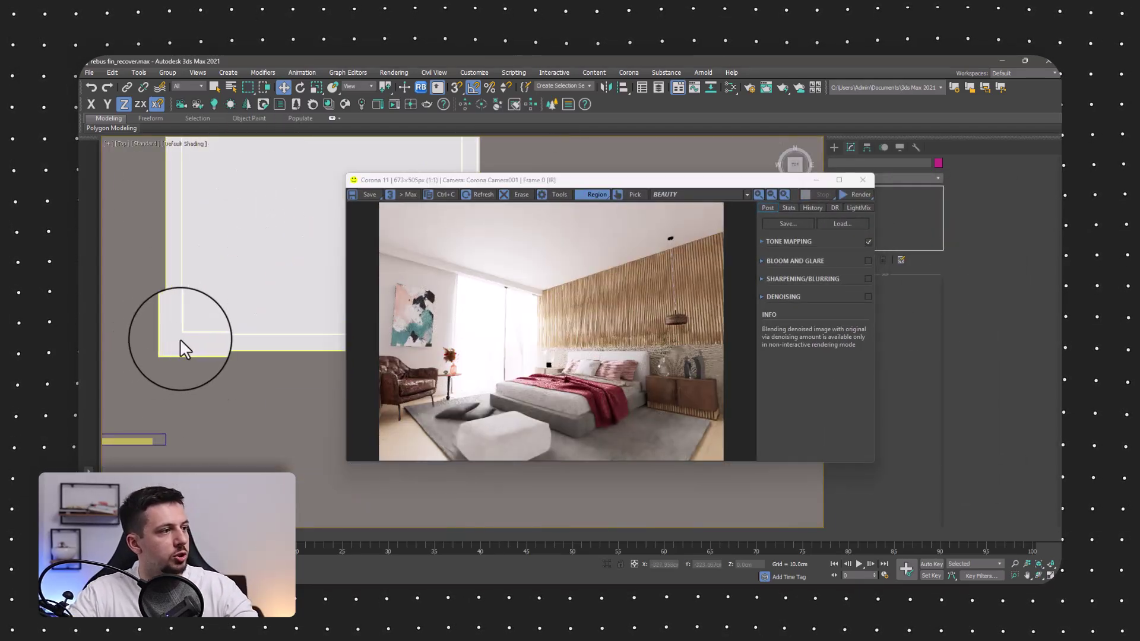
click(193, 144)
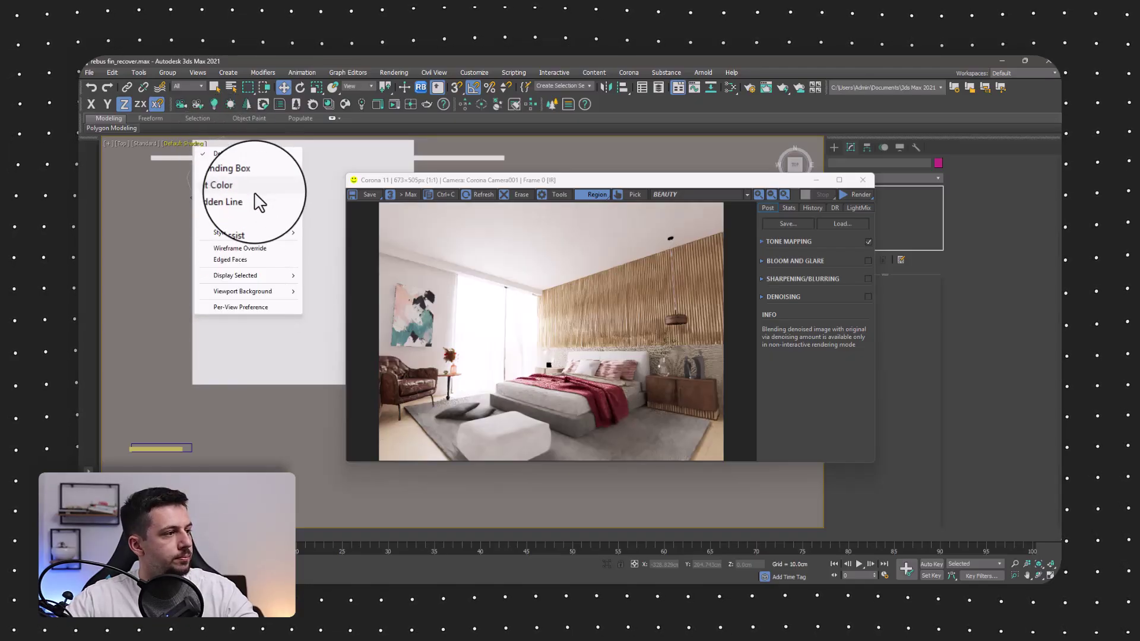
click(261, 251)
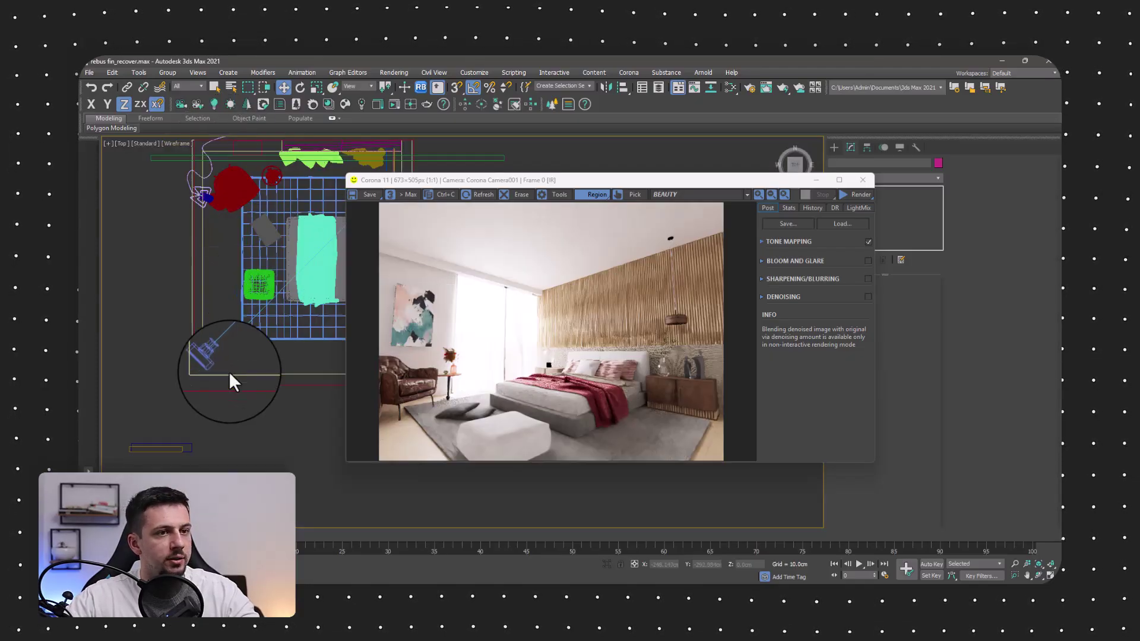
Select the Corona camera in the top view and enable its automatic vertical tilt
drag(499, 180, 444, 302)
drag(414, 342, 364, 386)
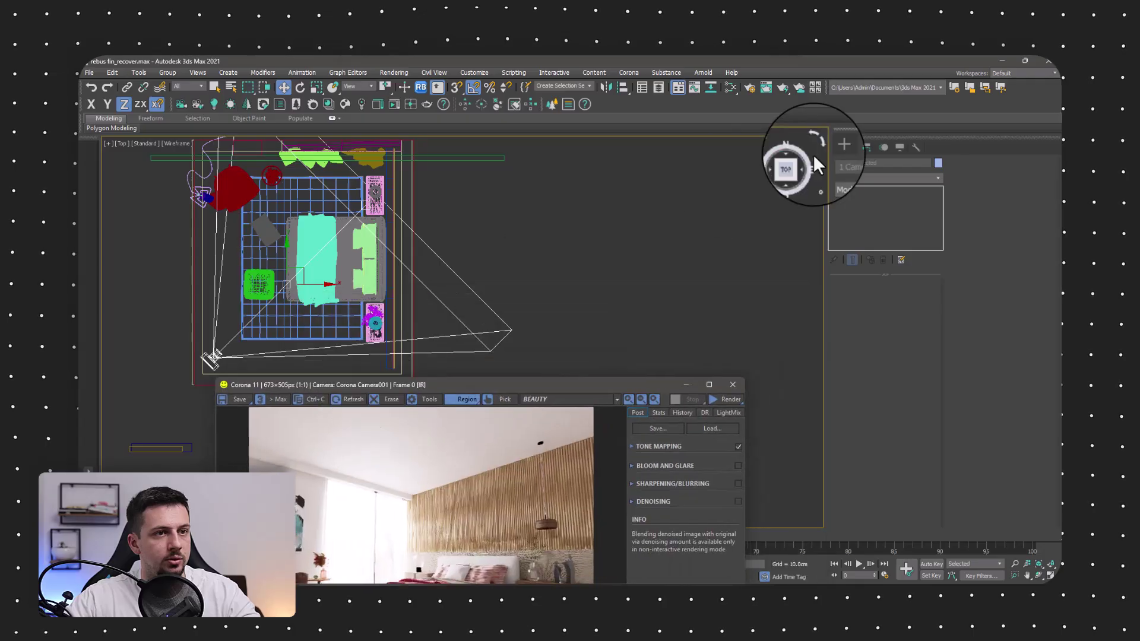
click(851, 147)
click(212, 355)
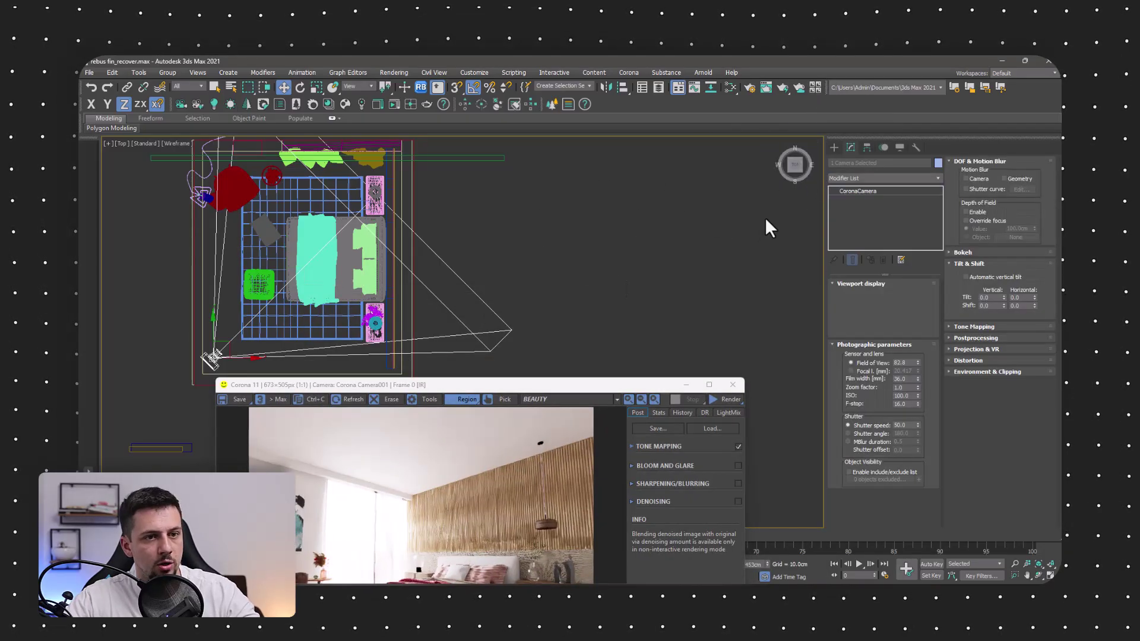
click(965, 277)
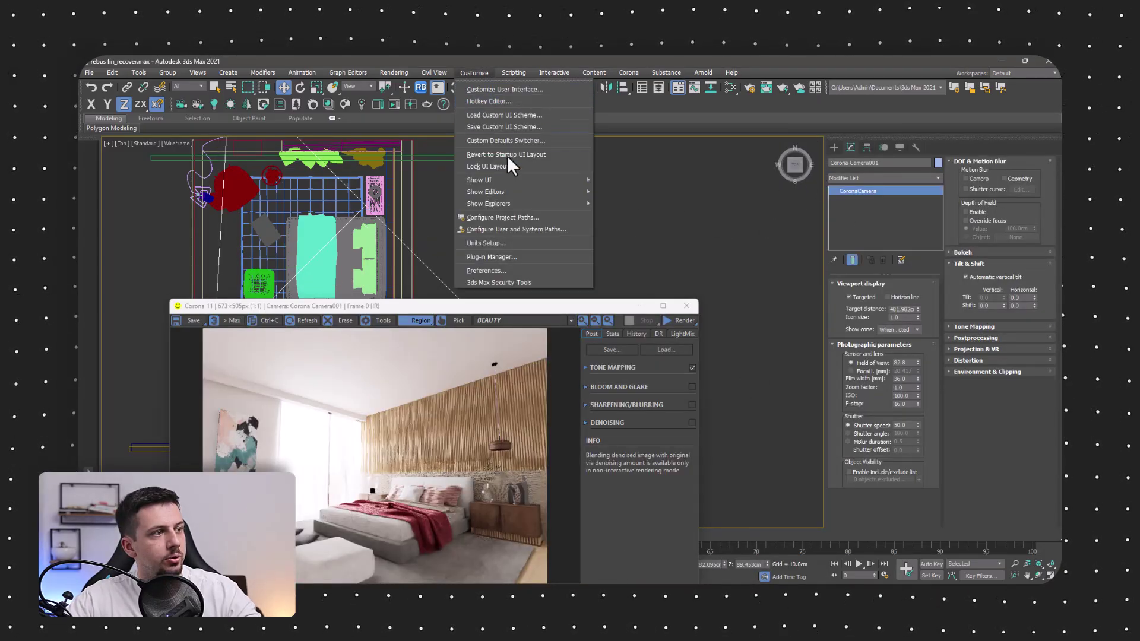
Check the output size in the render setup, and close both the setup and the frame buffer
mouse_move(443, 70)
mouse_move(391, 73)
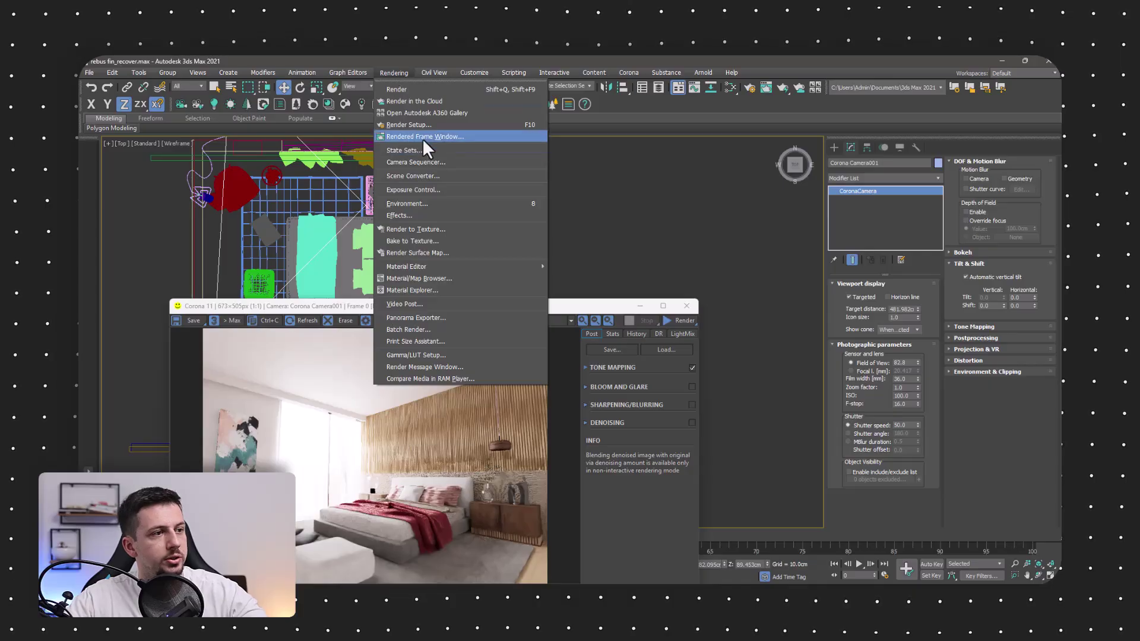
click(418, 101)
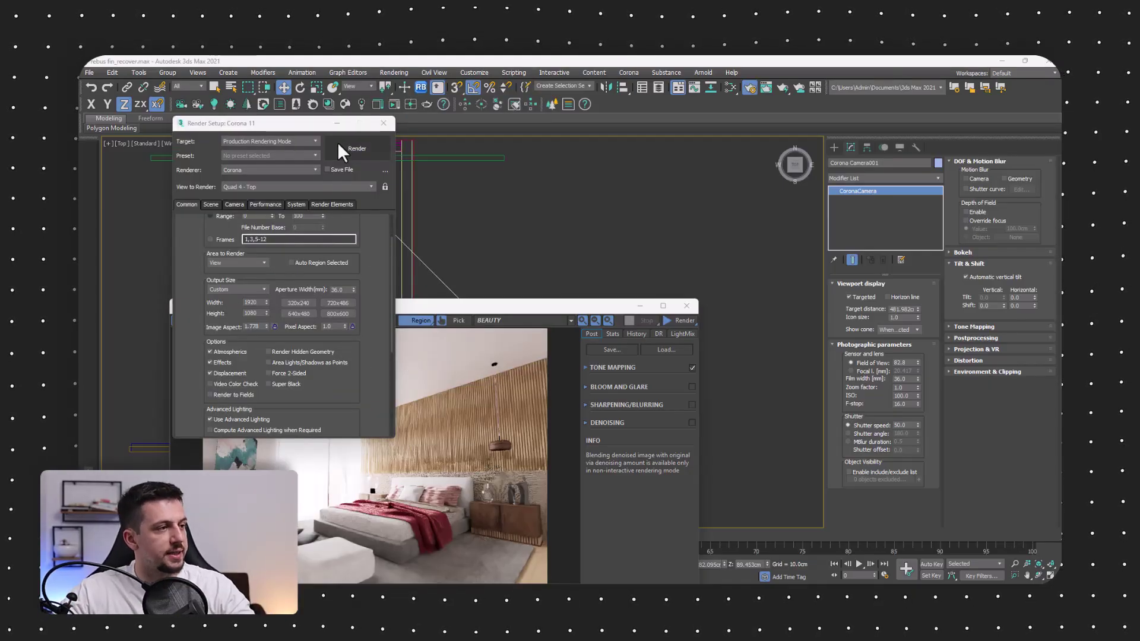
click(383, 124)
click(686, 305)
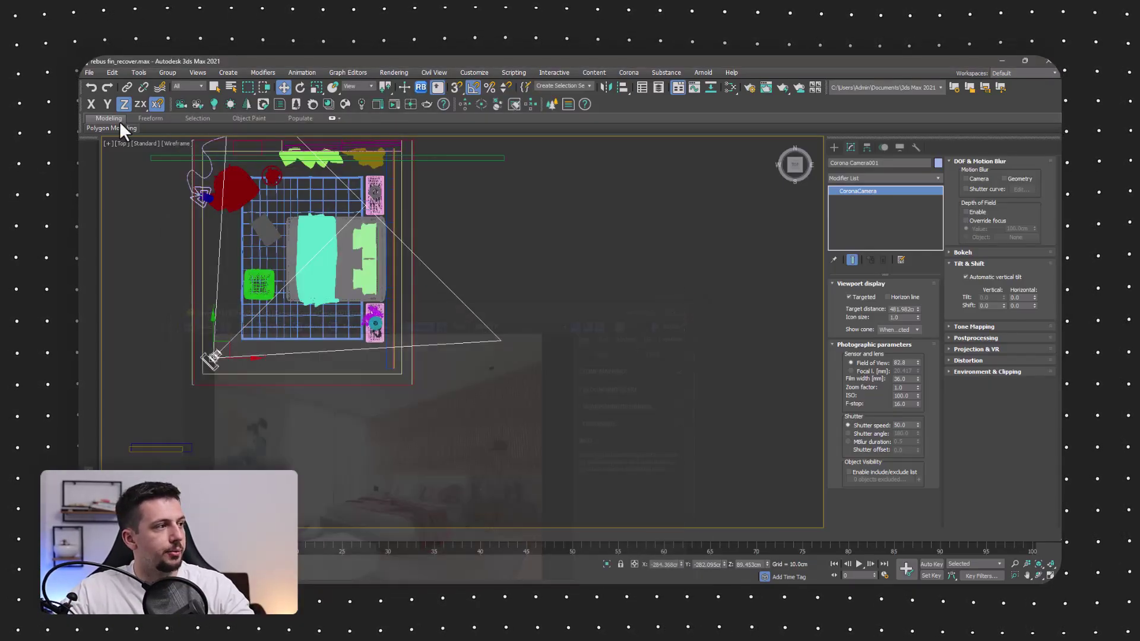
Switch the top viewport to the Corona Camera001 view
click(121, 144)
mouse_move(168, 156)
click(320, 154)
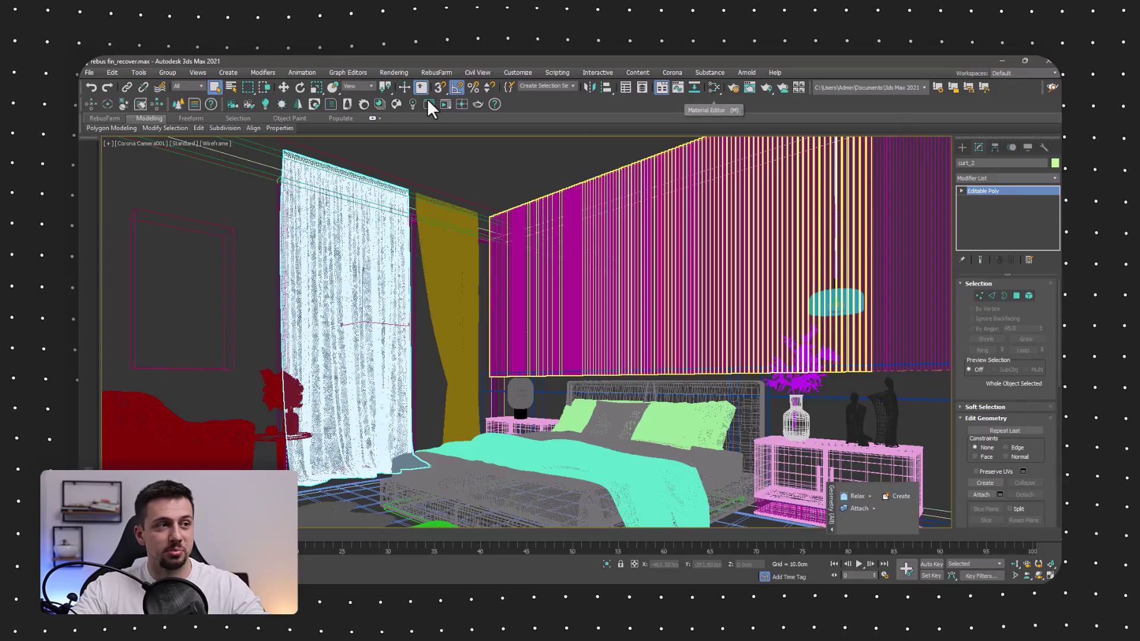
Set the progressive rendering pass limit to 100 in the Corona render setup and close the setup
click(393, 73)
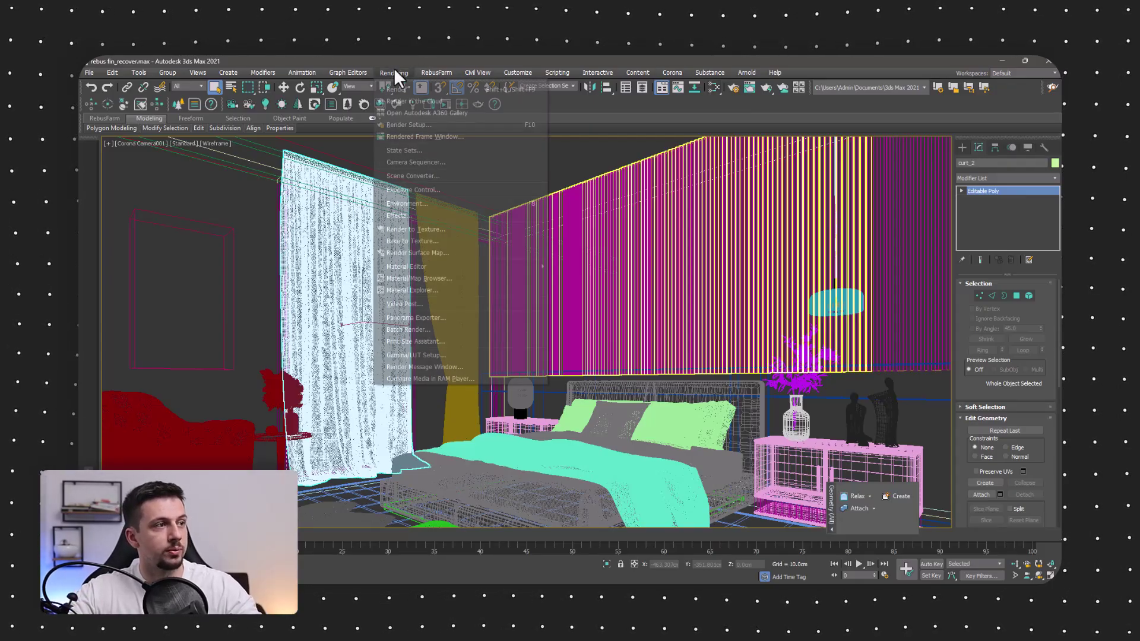
click(428, 125)
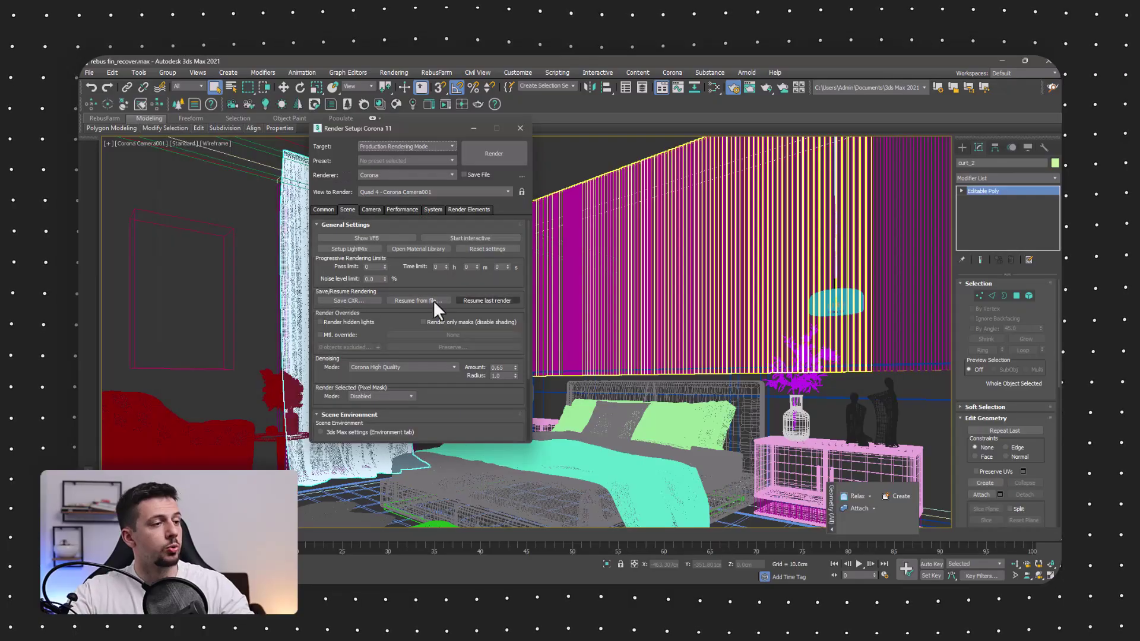
click(366, 266)
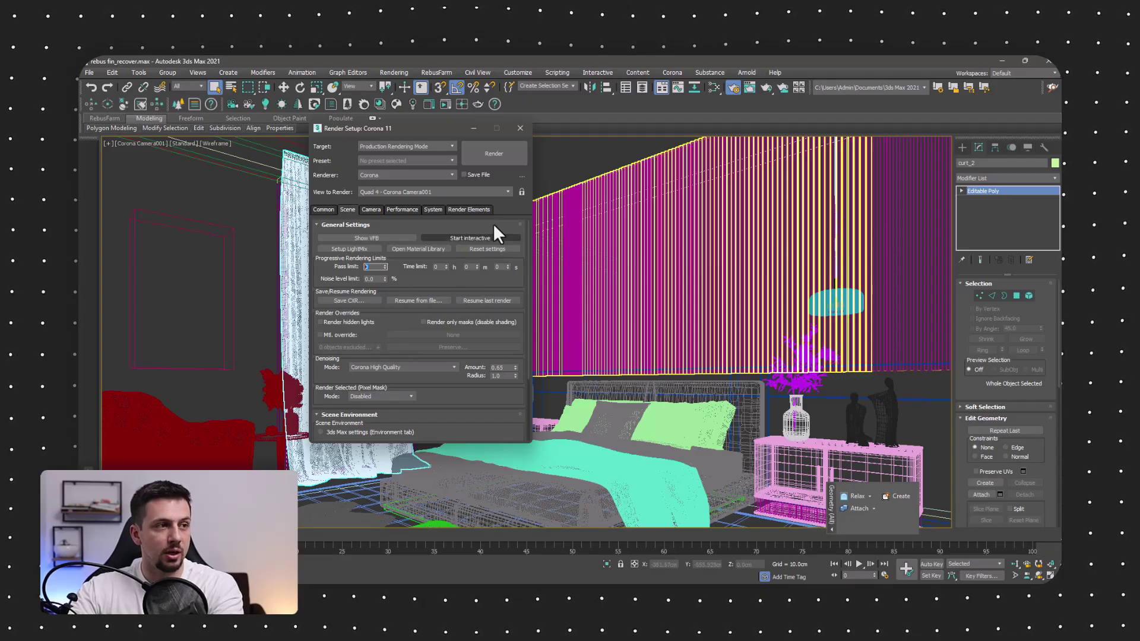
drag(445, 132, 460, 124)
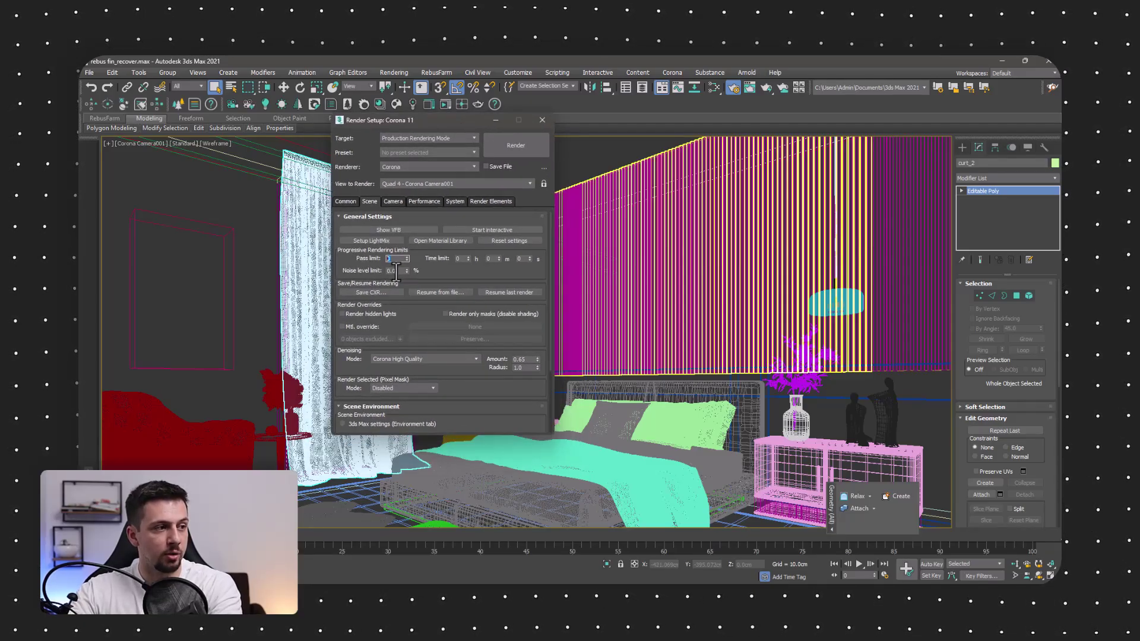
text(100)
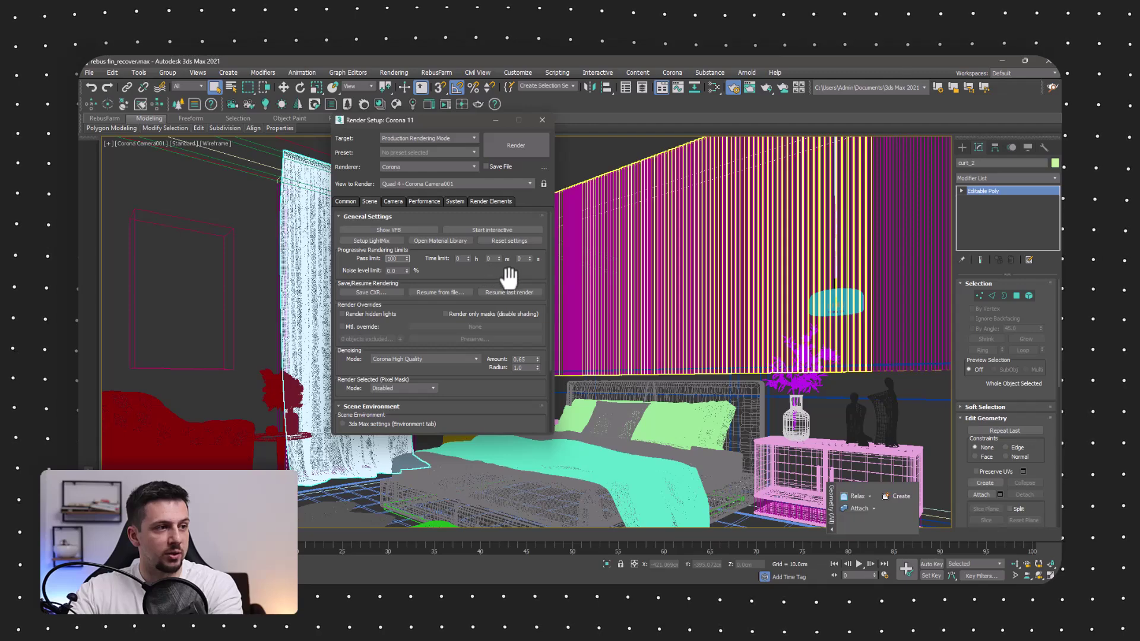
key(Return)
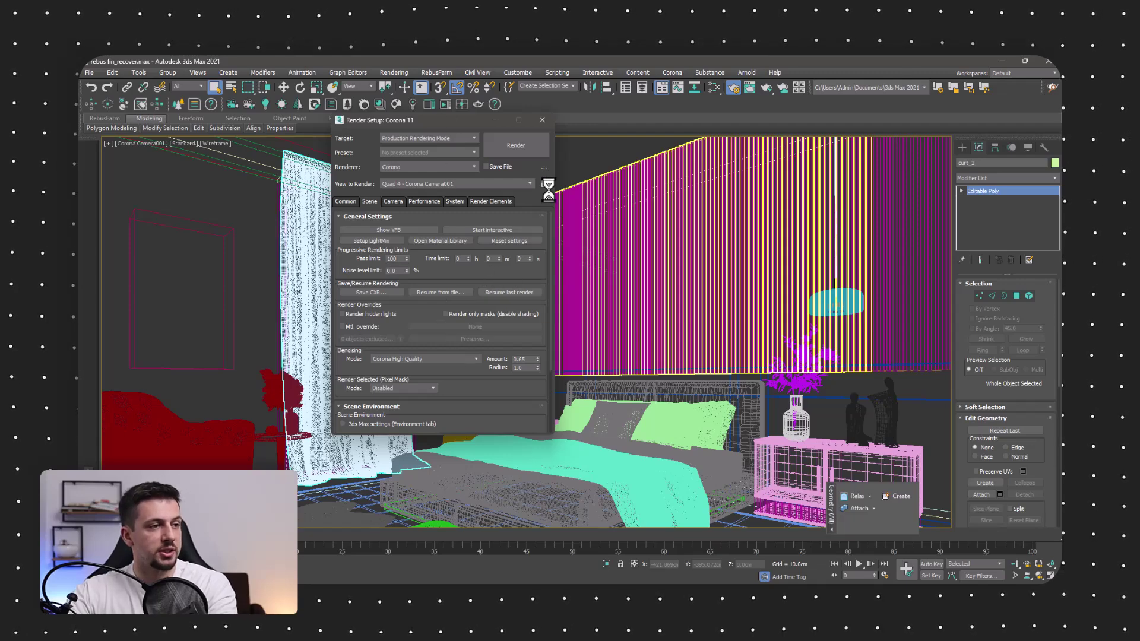
click(542, 120)
Upload the bedroom scene from the RebusFarm render setup with Standard priority, and send the checked job to the farm
click(426, 73)
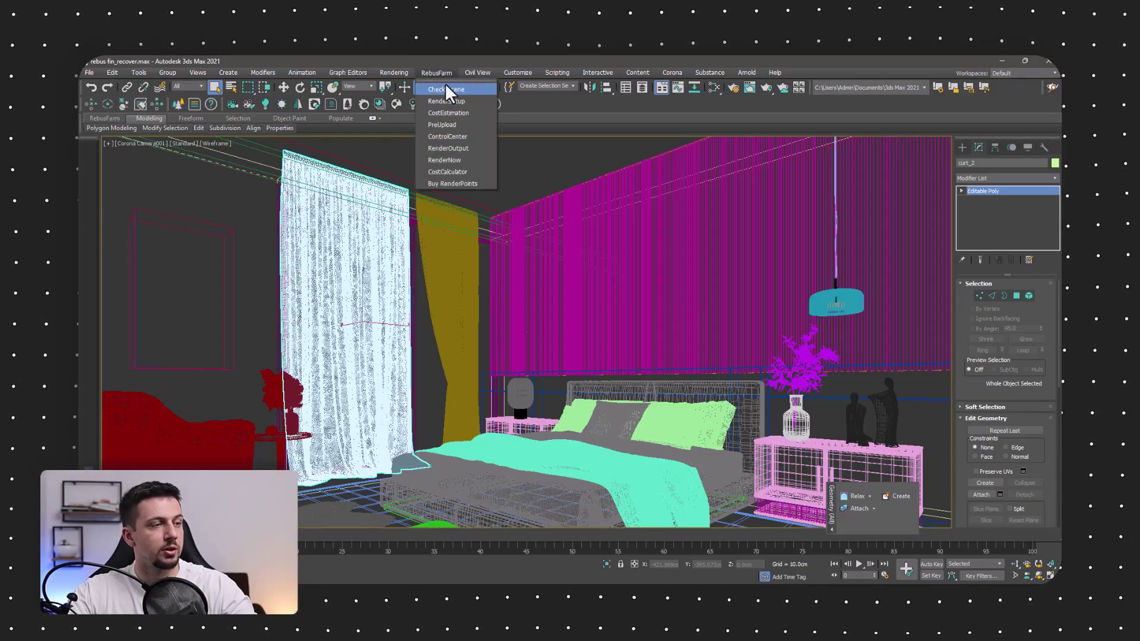
click(472, 100)
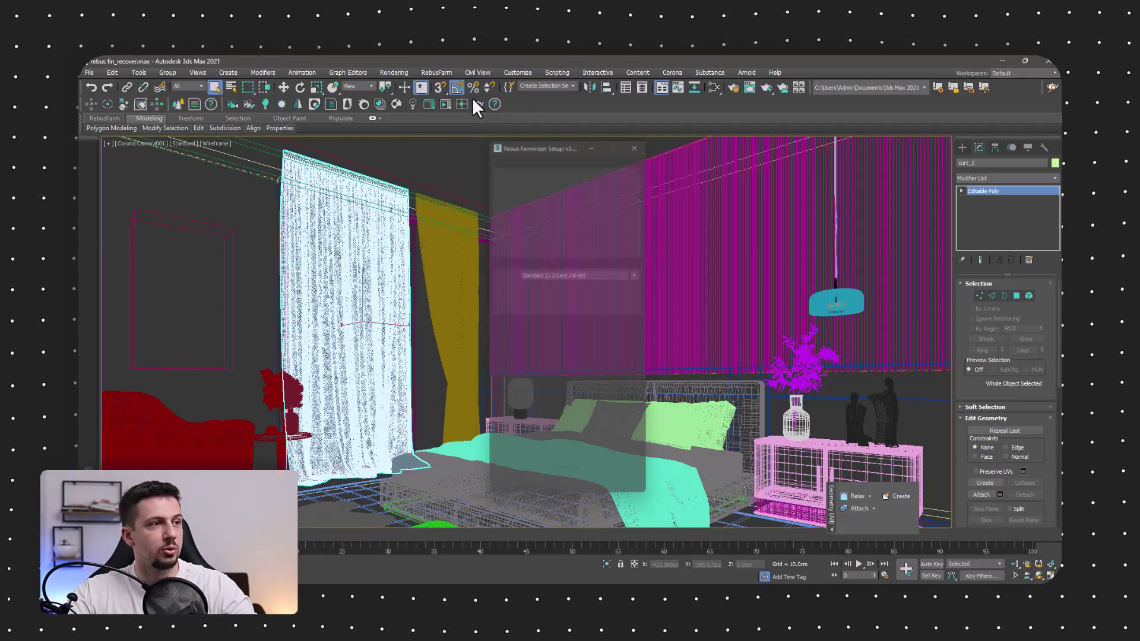
drag(533, 140, 343, 123)
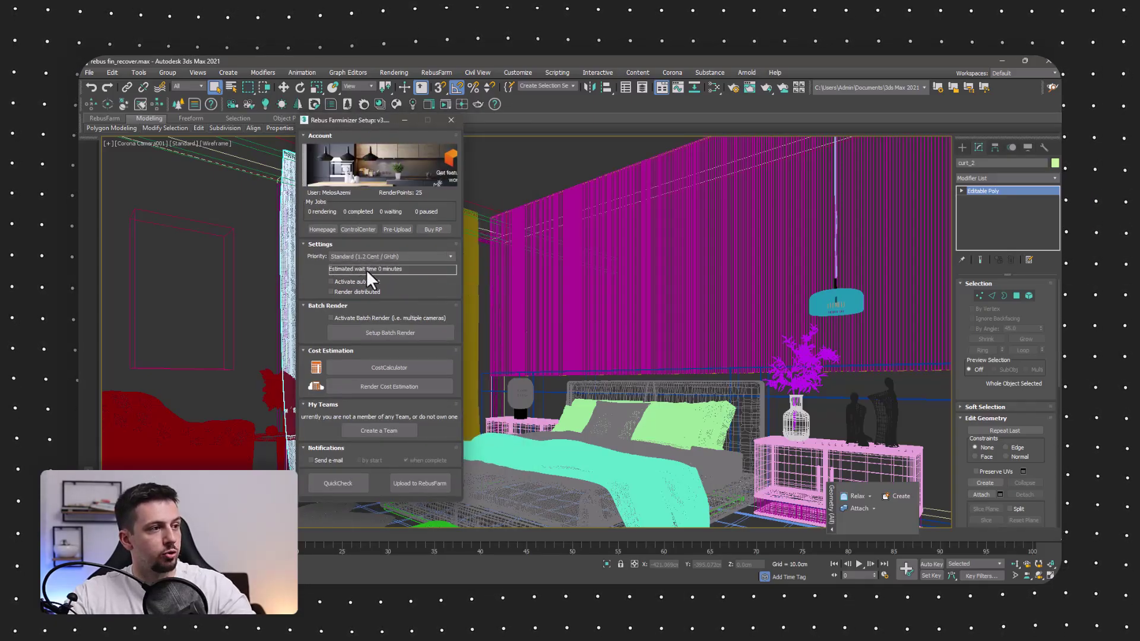
click(392, 386)
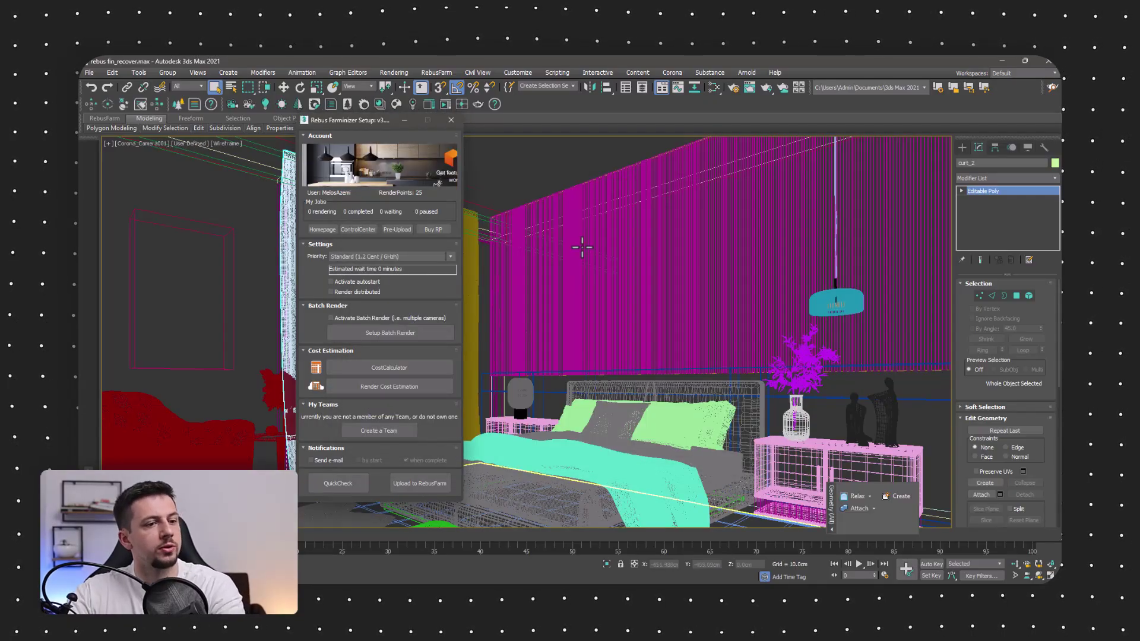
click(417, 486)
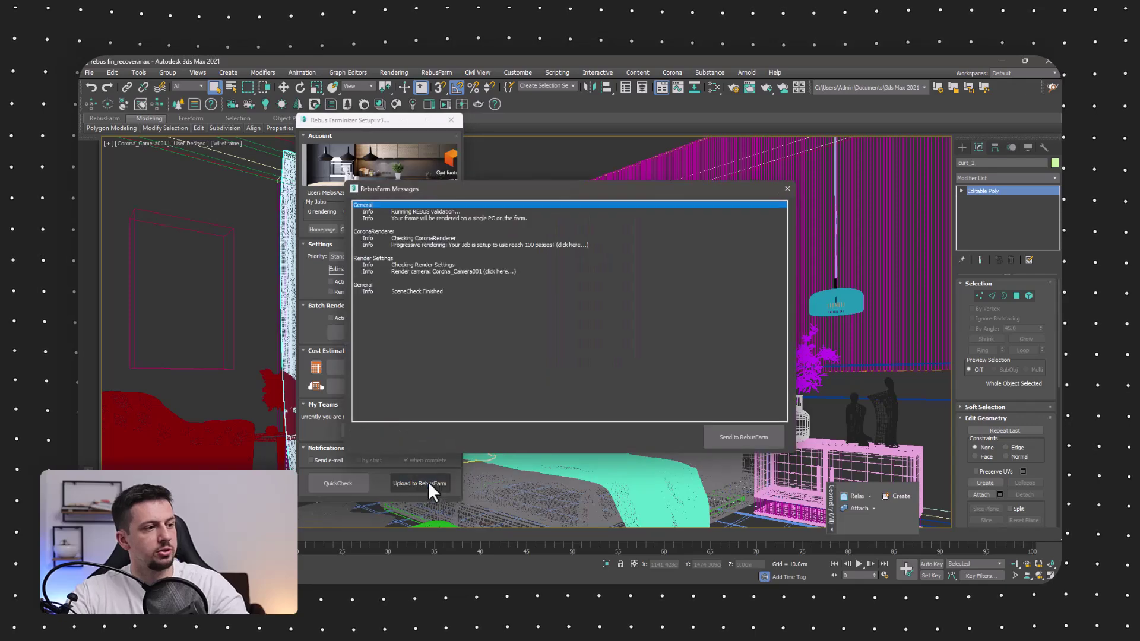
click(743, 437)
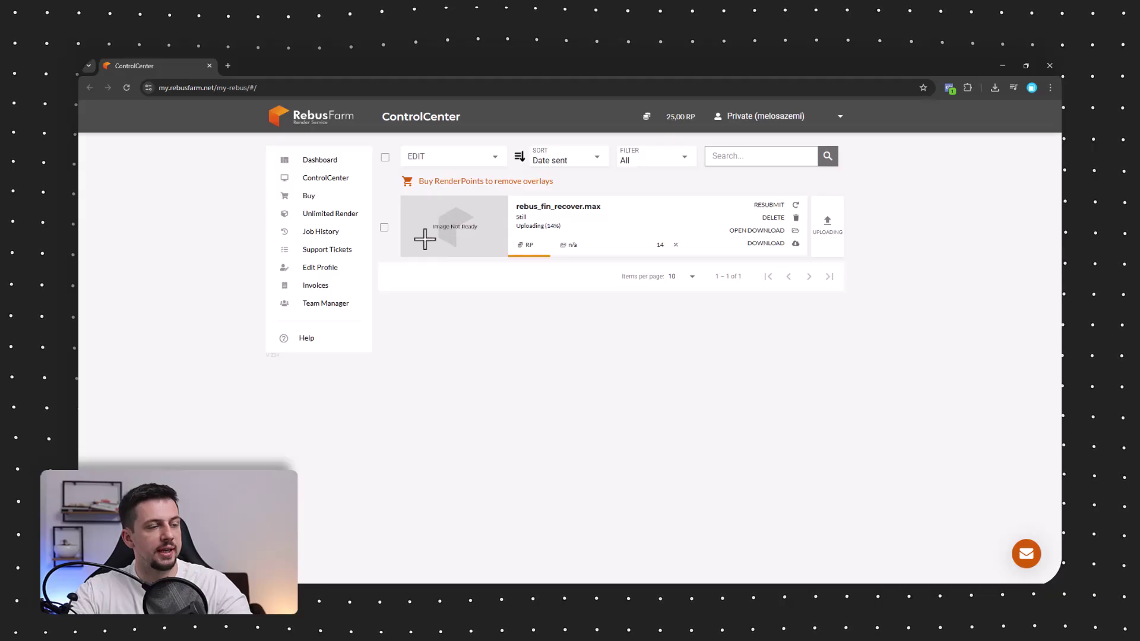
Open the rebus_fin_recover.max job in the RebusFarm ControlCenter and start its rendering
click(584, 207)
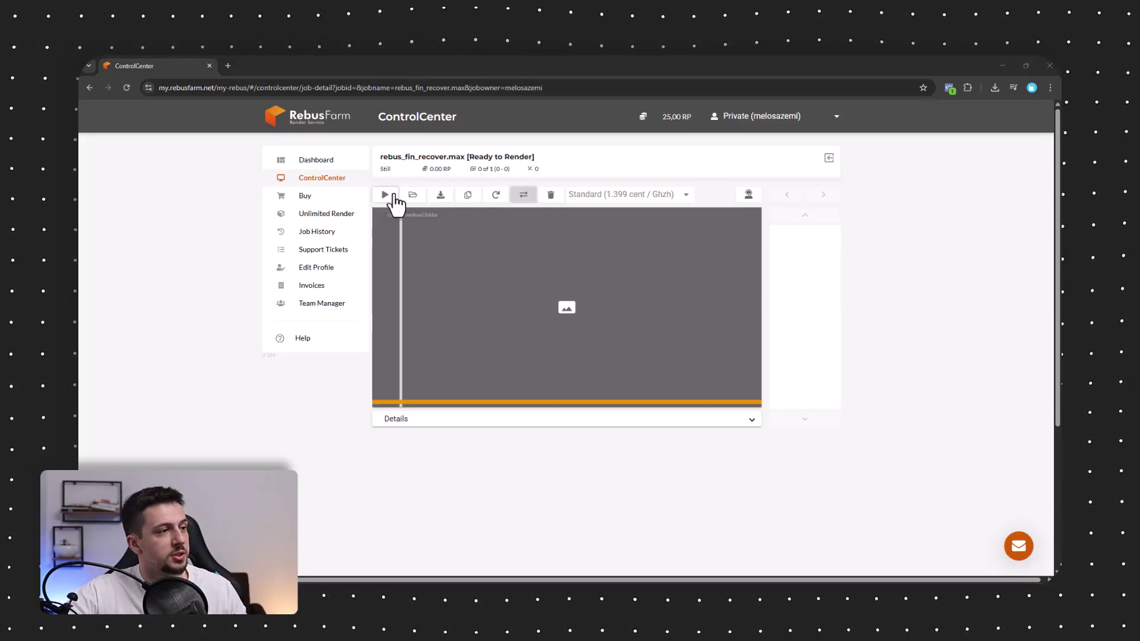
click(386, 198)
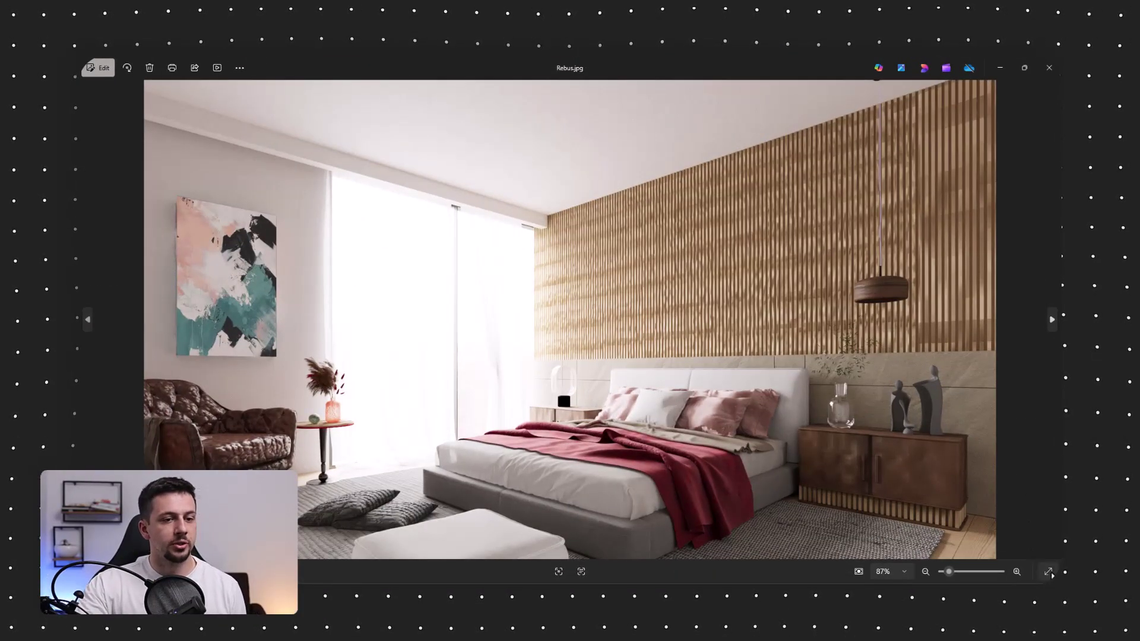
View the finished render Rebus.jpg in full screen and return to the normal view
click(1049, 572)
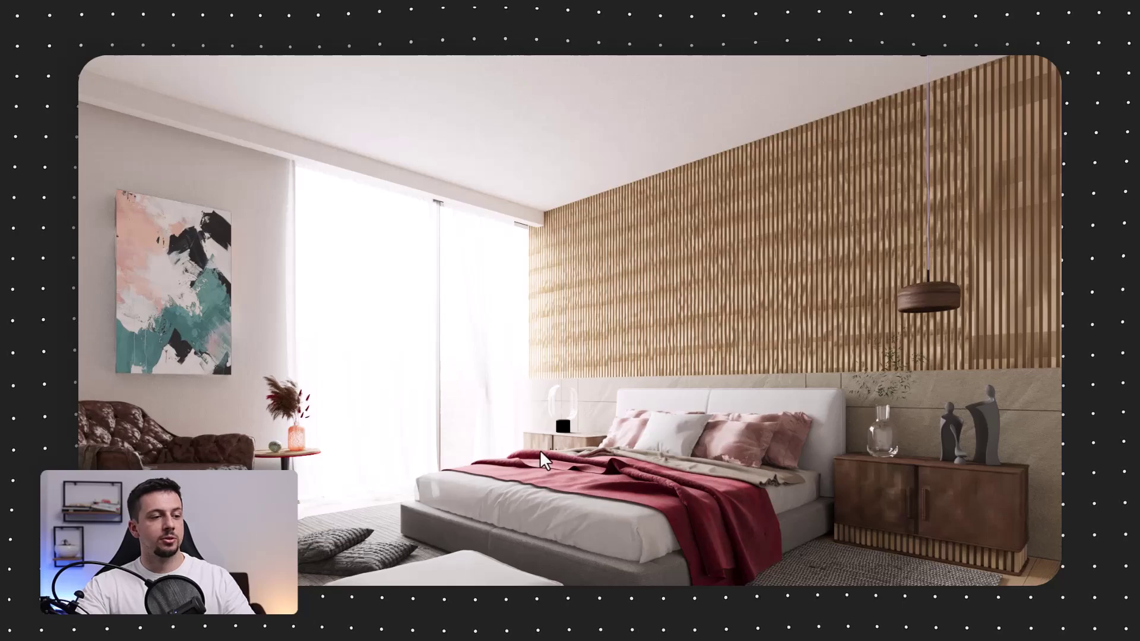
key(Escape)
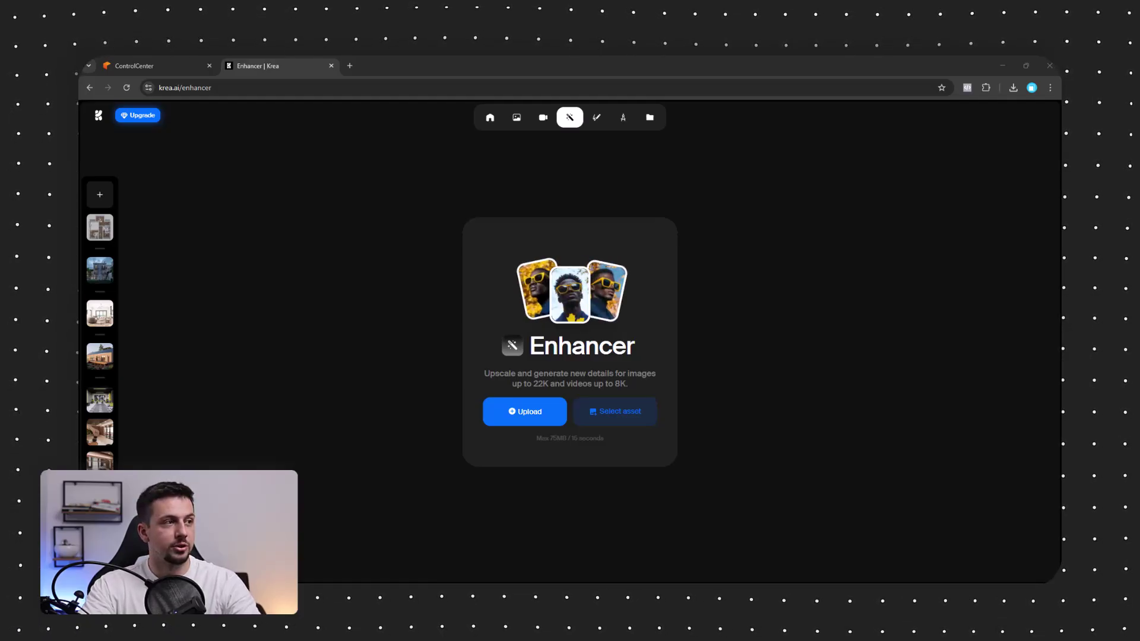
Upload the bedroom render to Krea's Enhancer and enhance it at 2x with AI Strength 36% and Resemblance 56%
drag(713, 413, 598, 383)
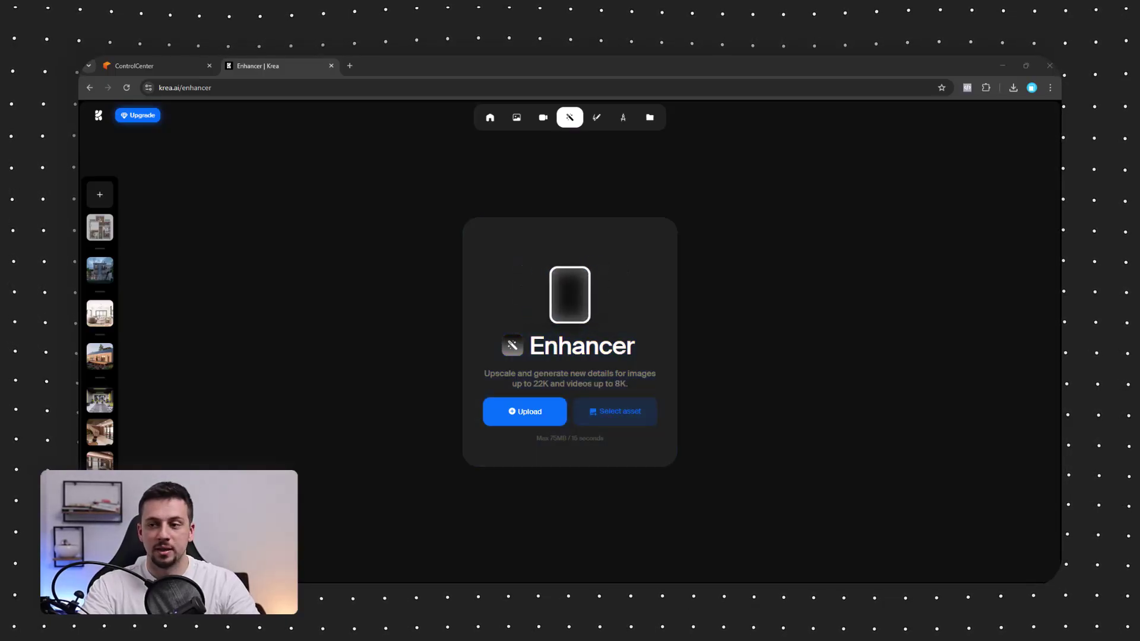
drag(499, 380, 520, 307)
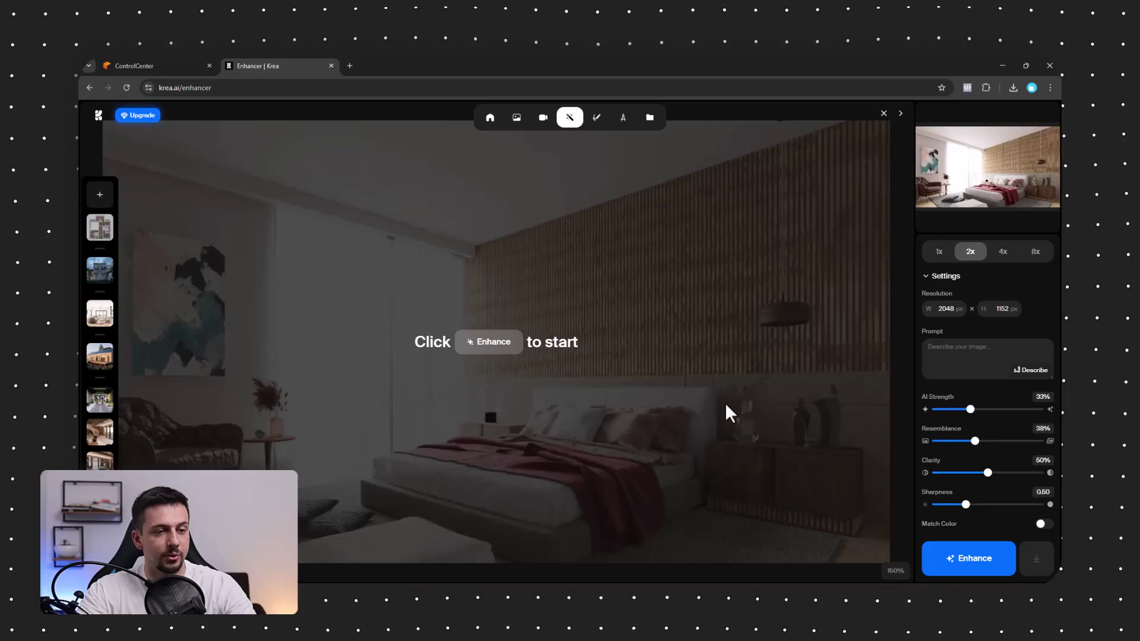
click(999, 566)
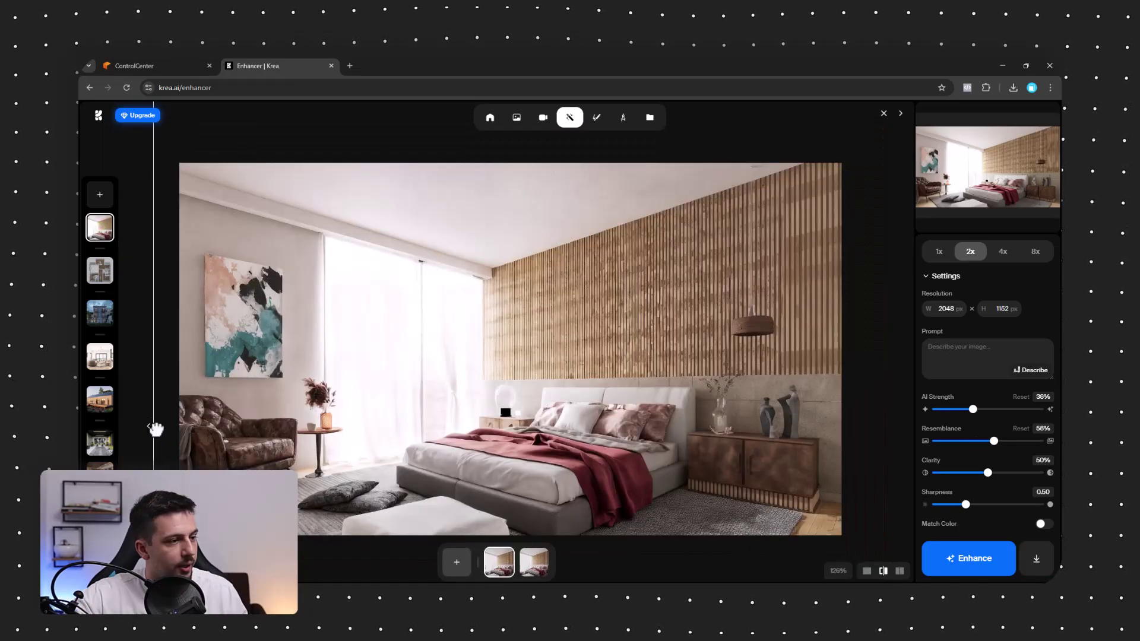
Compare the enhanced bedroom image with the original render and inspect its details up close
drag(156, 429, 178, 466)
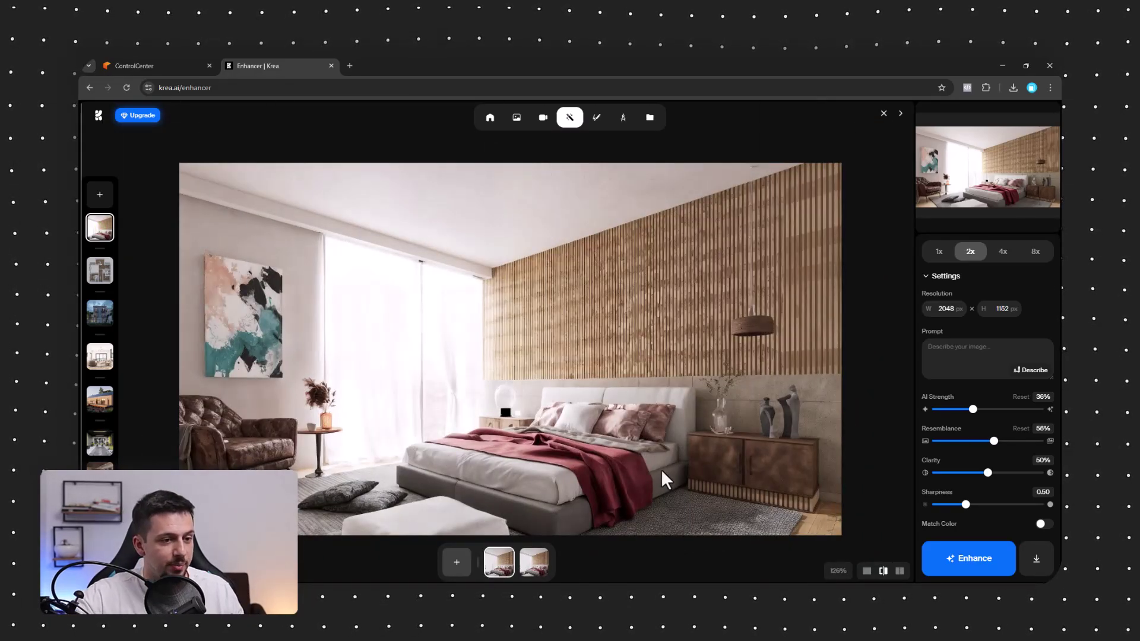
scroll(660, 467, up, 2)
scroll(609, 348, down, 2)
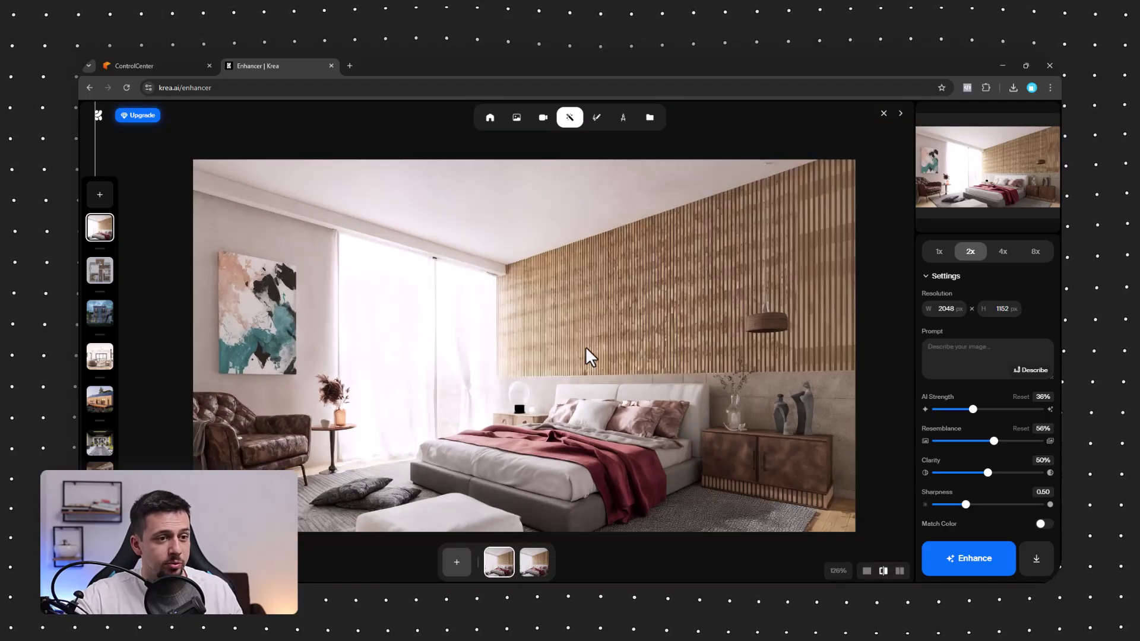
scroll(586, 350, up, 2)
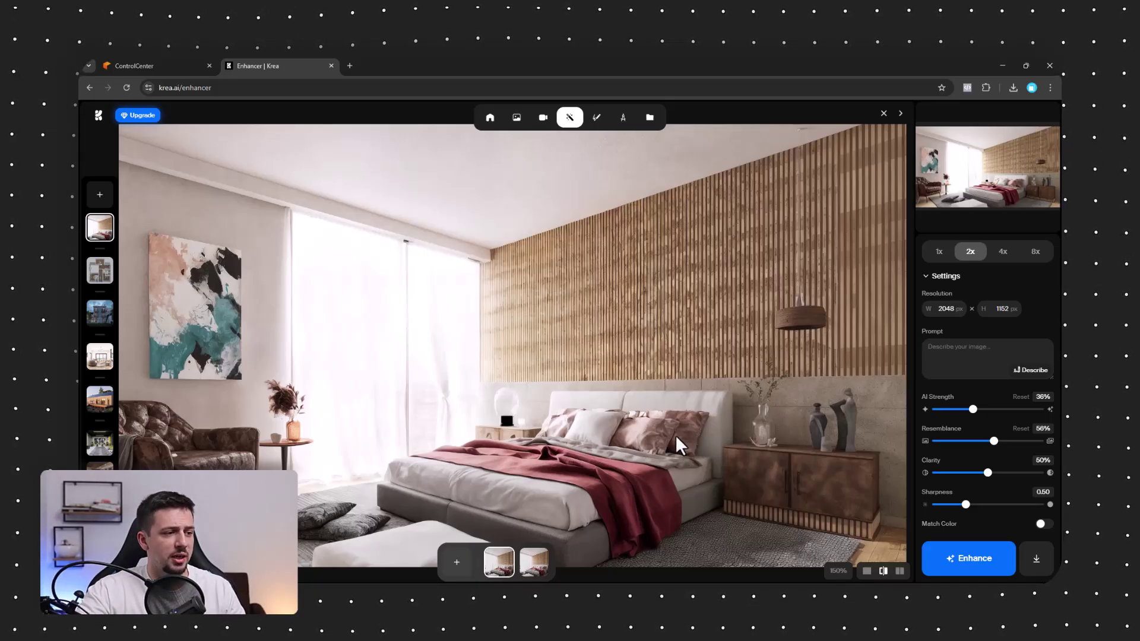
scroll(631, 369, down, 2)
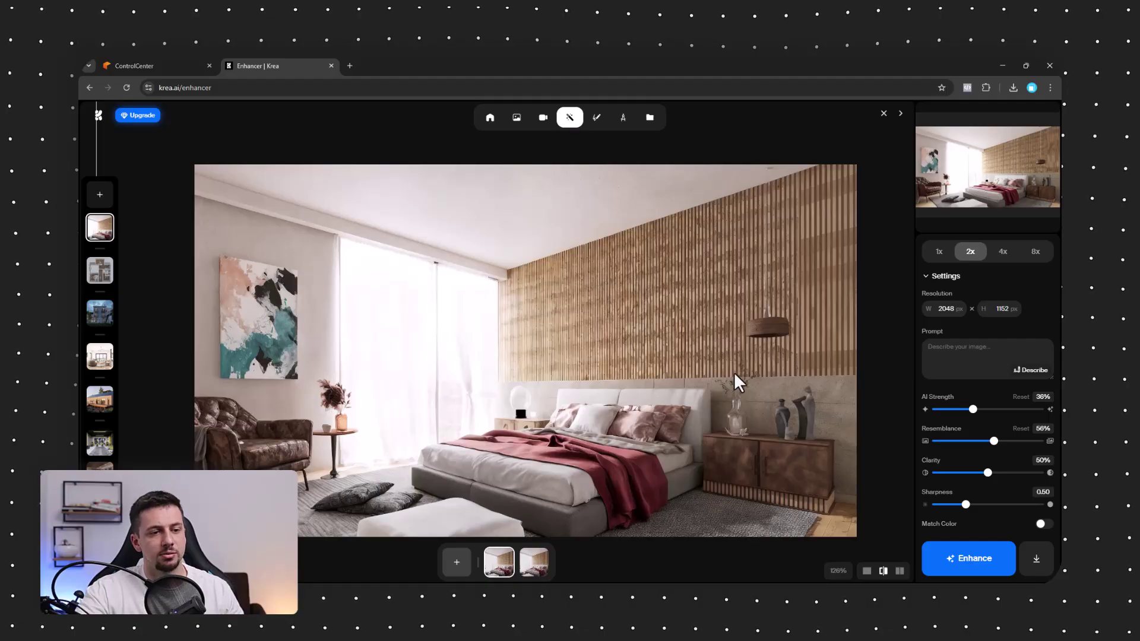